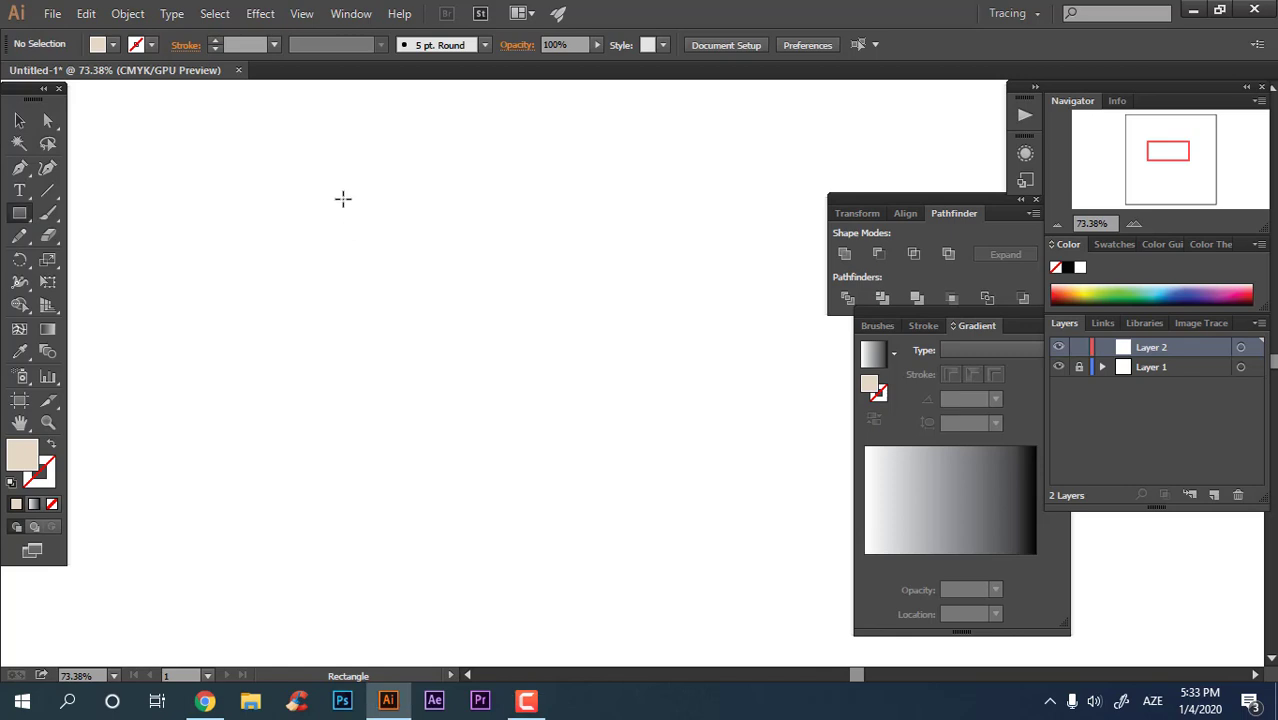
Step: Draw a tall beige rectangle, about 447 × 548 pt, for the mug body
left_click_drag(341, 194, 650, 570)
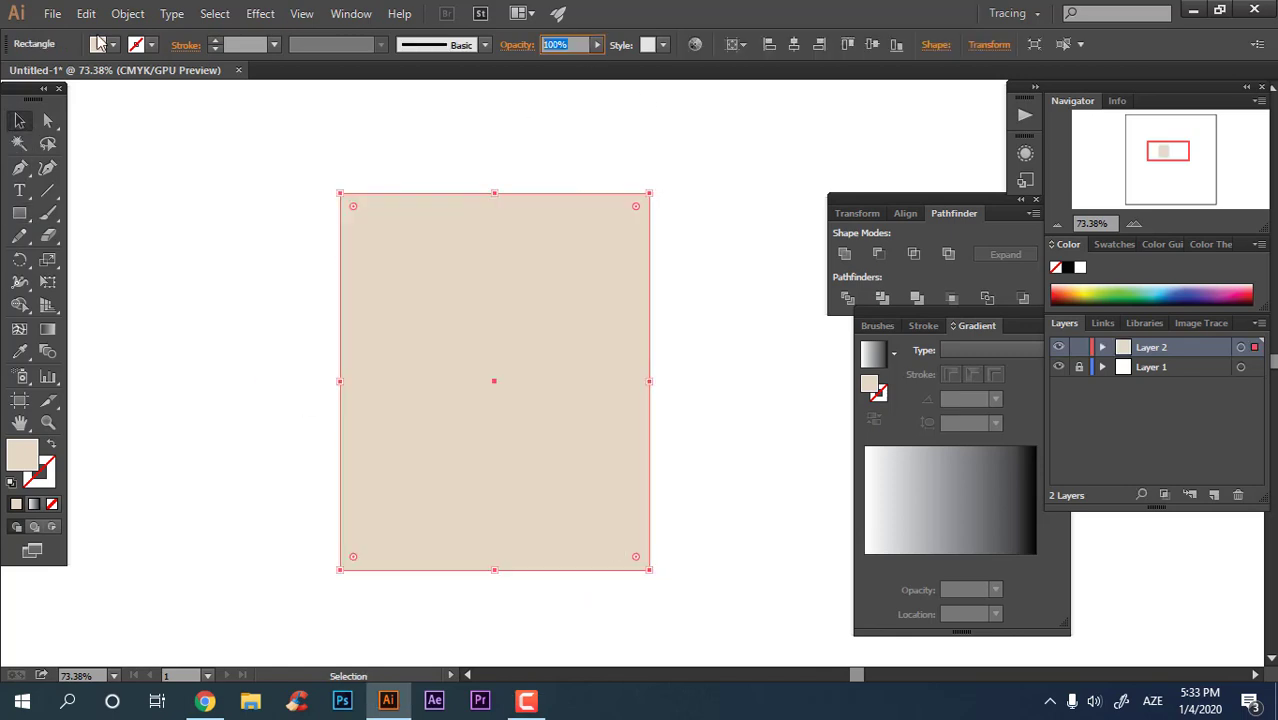
Step: Set the rectangle to 40% opacity, nudge it up-left, and round its bottom corners
type("40")
key("Return")
left_click_drag(652, 378, 605, 351)
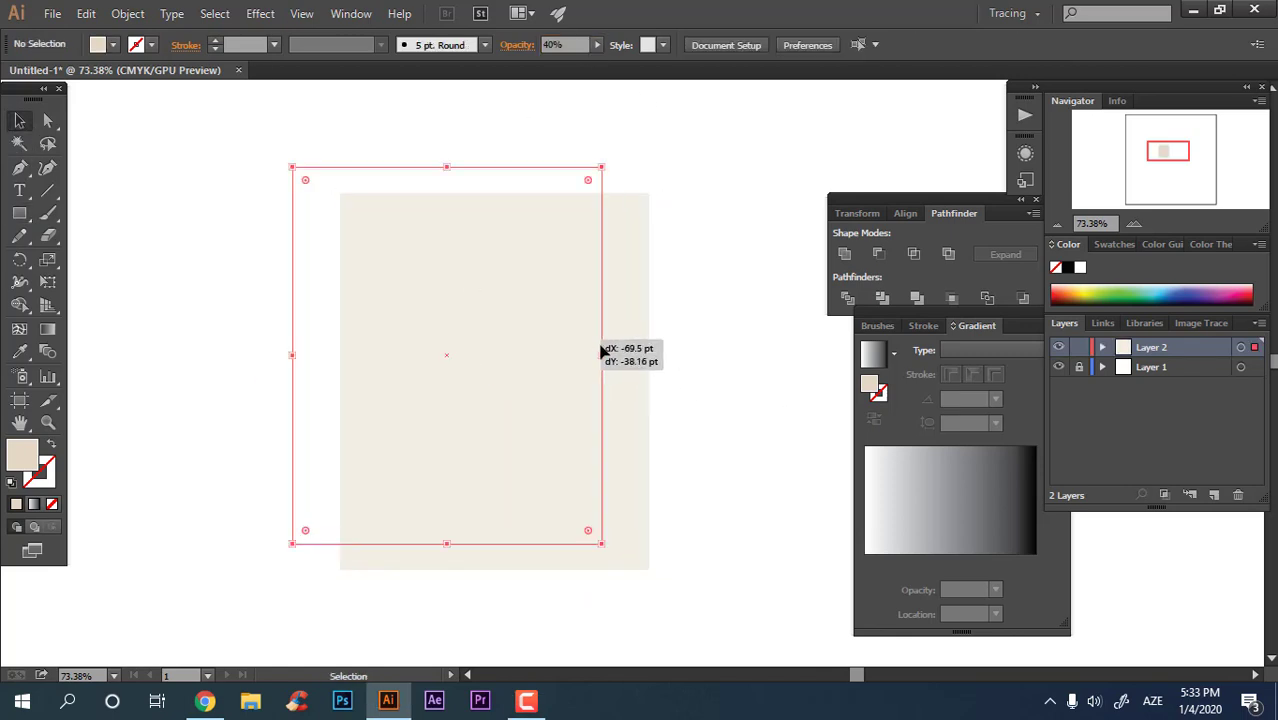
left_click(608, 353)
key("a")
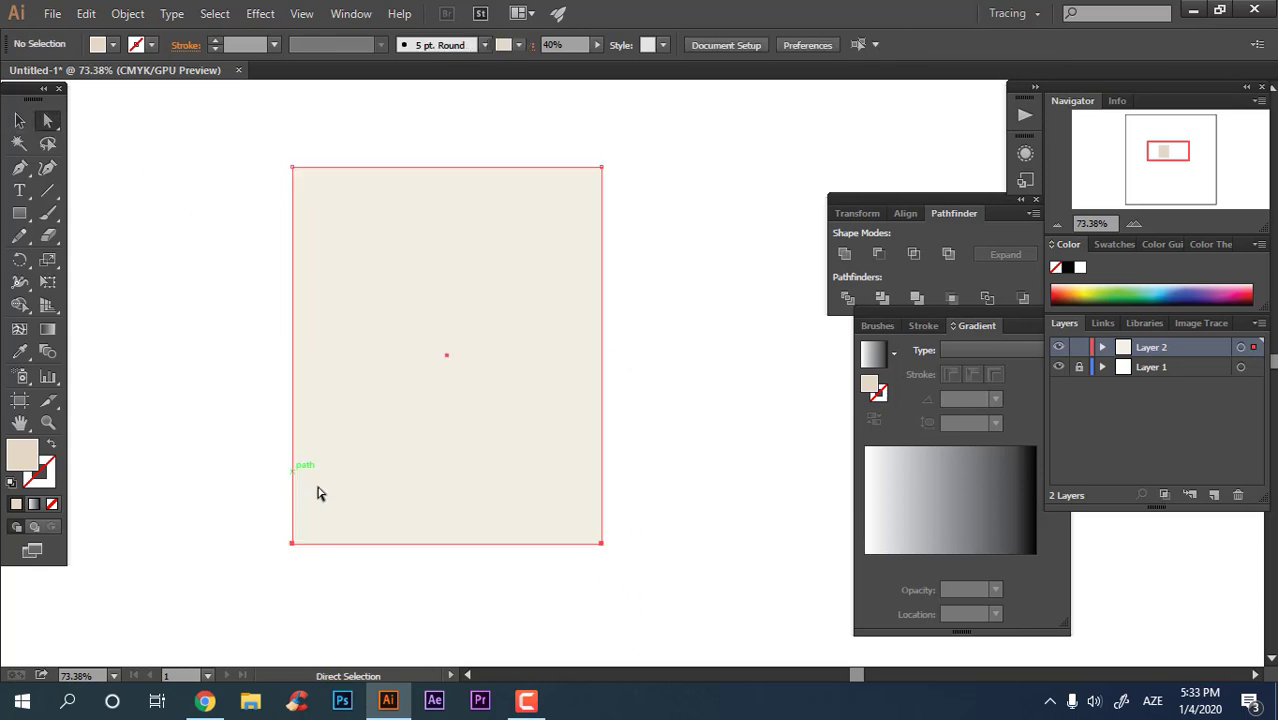
left_click(296, 540)
left_click_drag(308, 533, 310, 506)
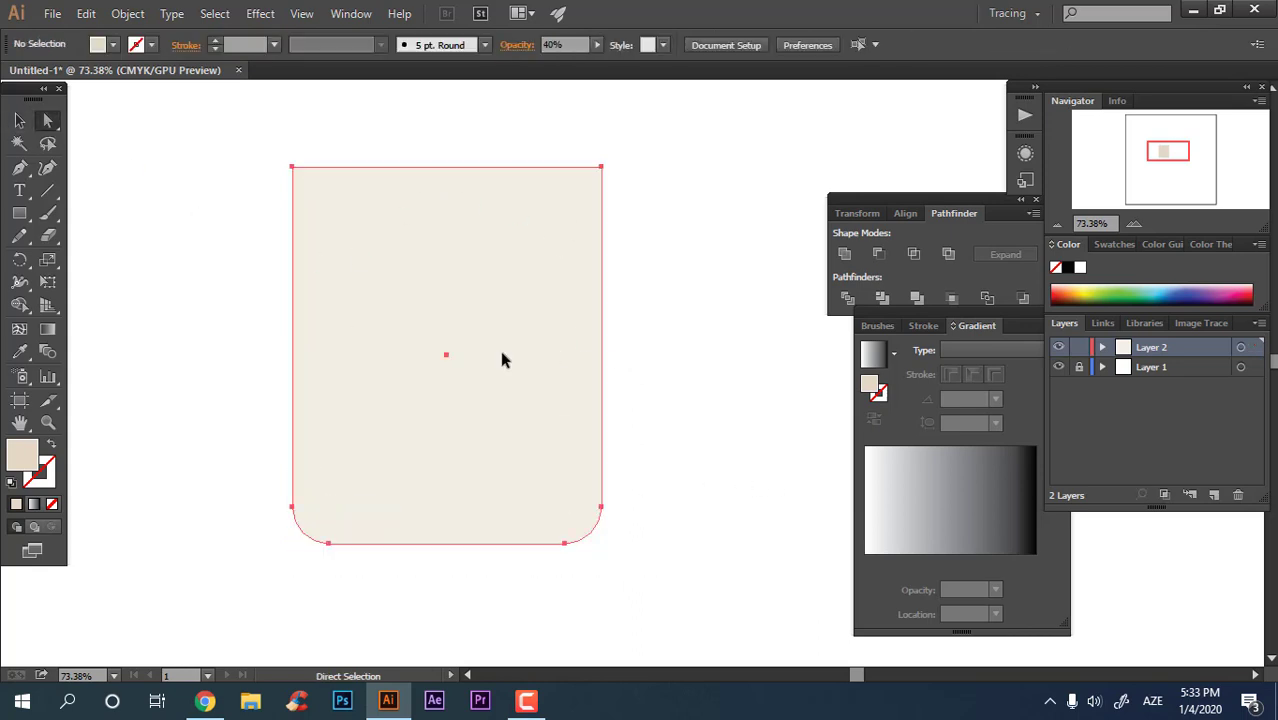
left_click(20, 121)
Step: Fill the rectangle with light peach and save that colour as a swatch
double_click(22, 455)
left_click(508, 297)
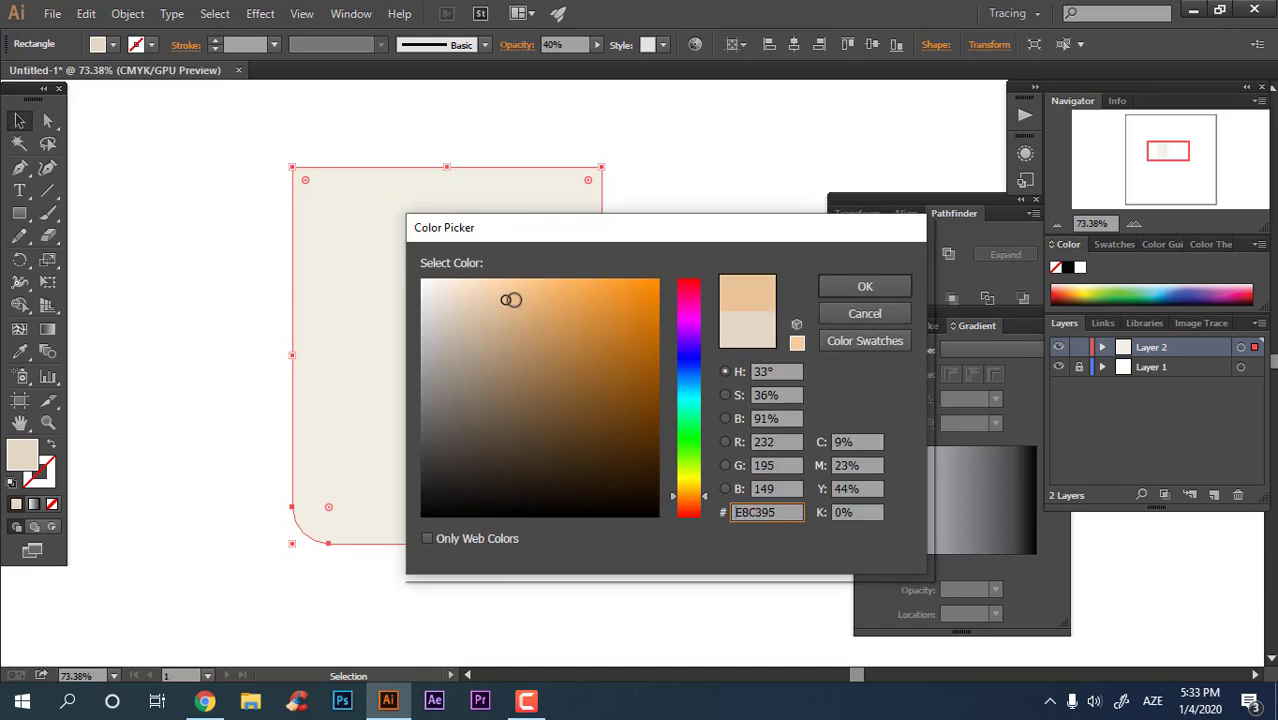
left_click(850, 285)
left_click(640, 410)
left_click(557, 437)
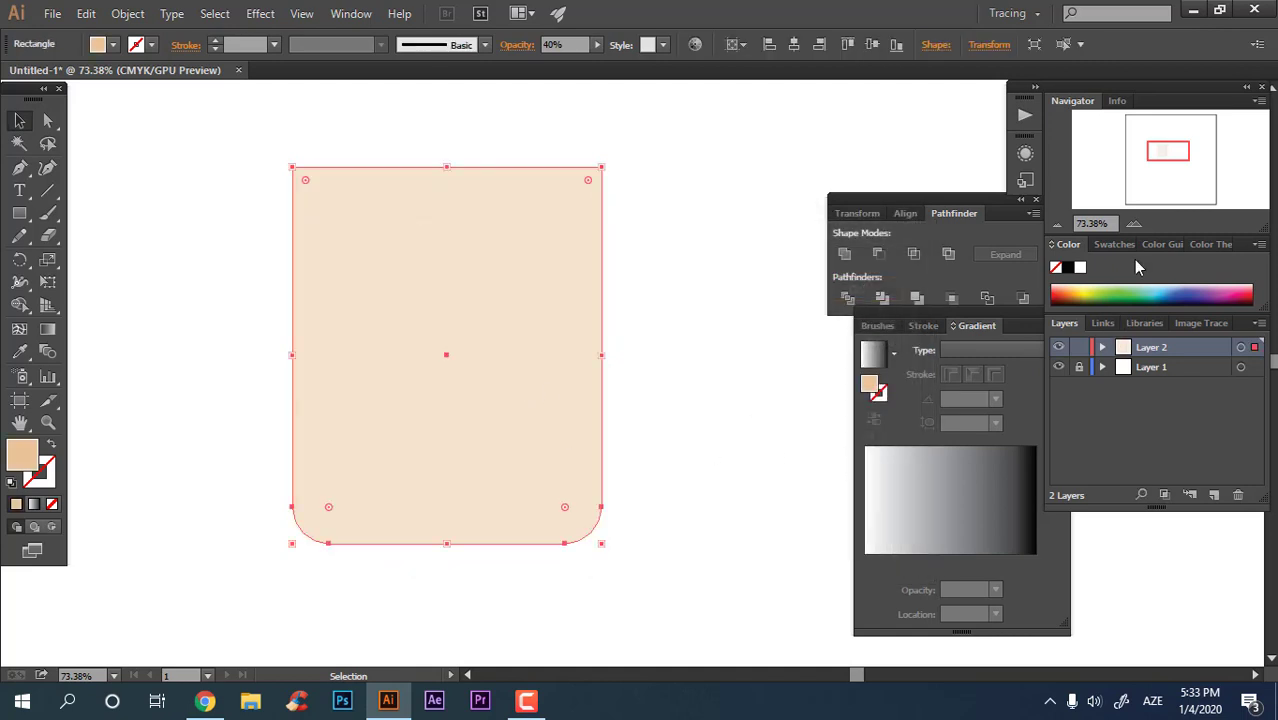
left_click(1113, 245)
left_click(1214, 348)
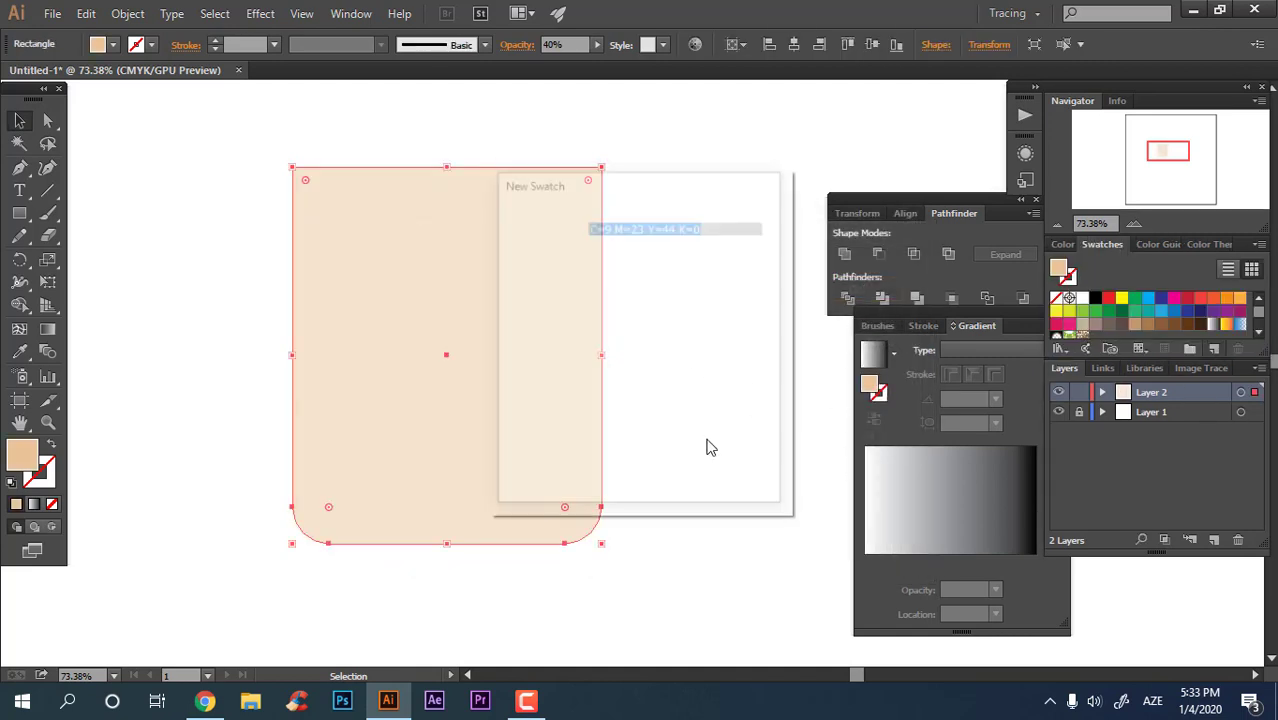
left_click(633, 466)
Step: Pick a deeper, more saturated peach fill and save it as a new swatch
double_click(22, 455)
left_click(537, 309)
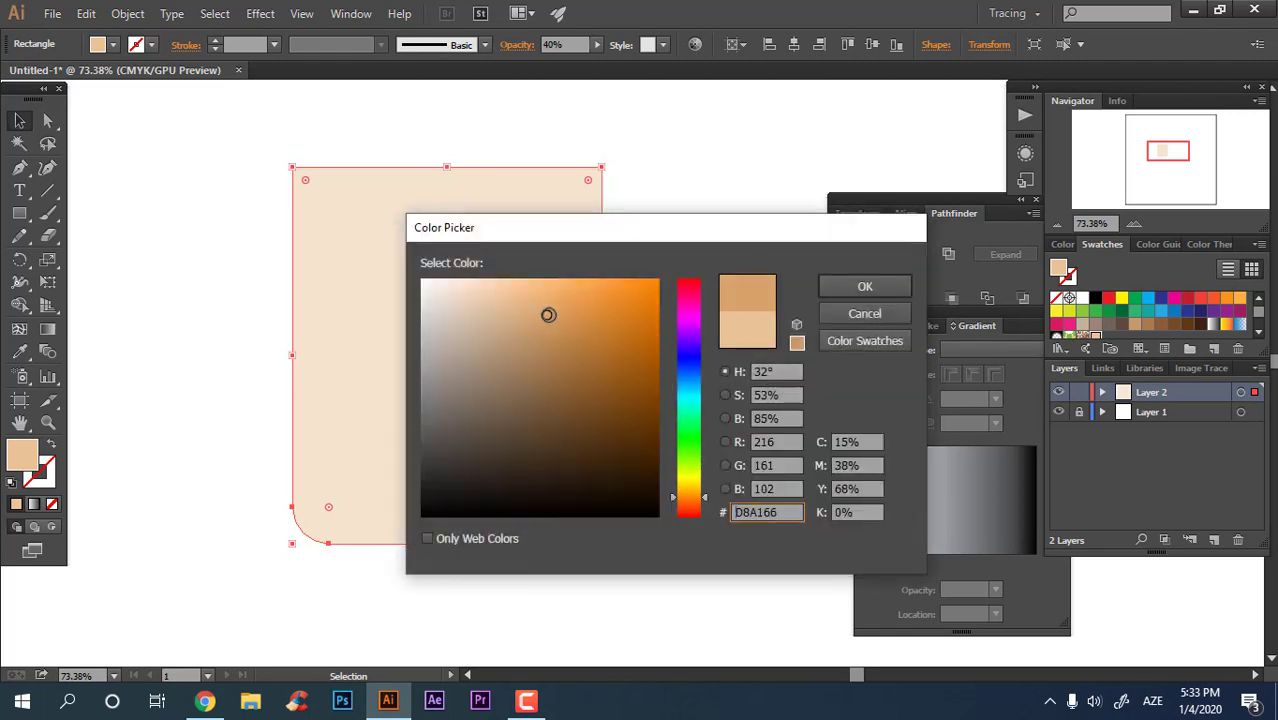
left_click(865, 287)
left_click(1219, 365)
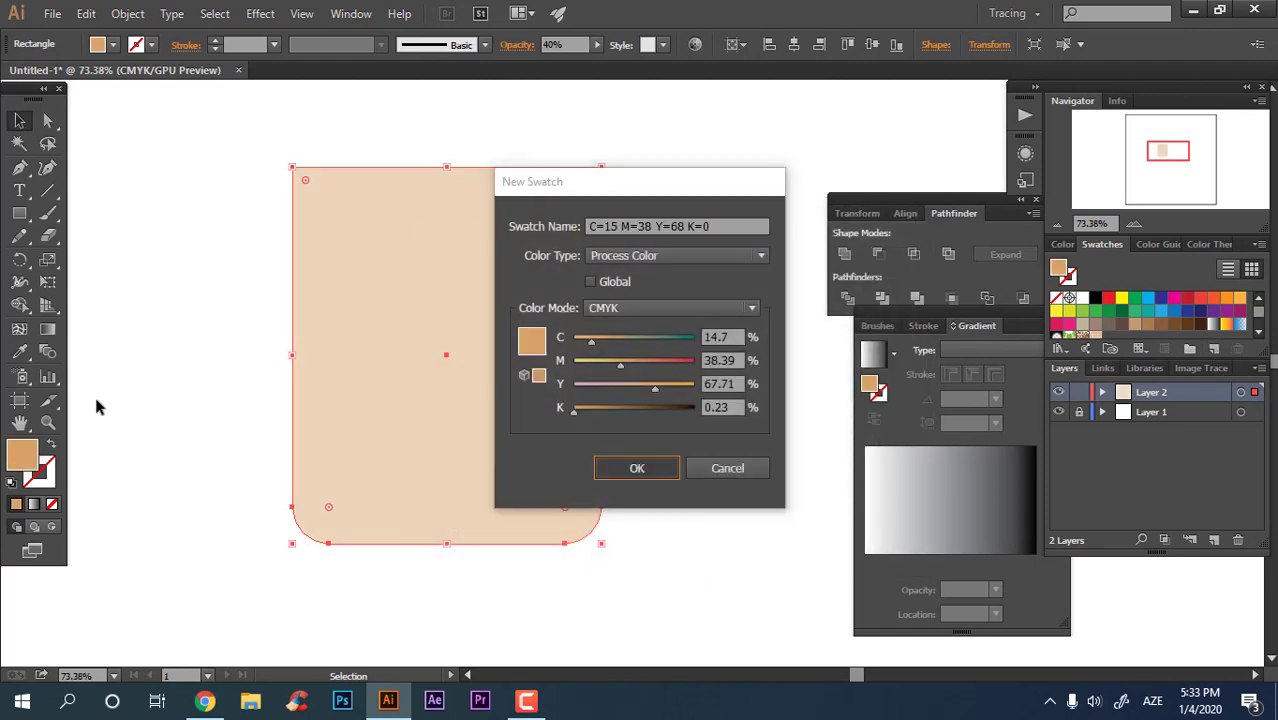
key("Escape")
left_click(47, 329)
Step: Apply a radial gradient running from light peach at the centre to peach outside
left_click(522, 374)
left_click(1000, 349)
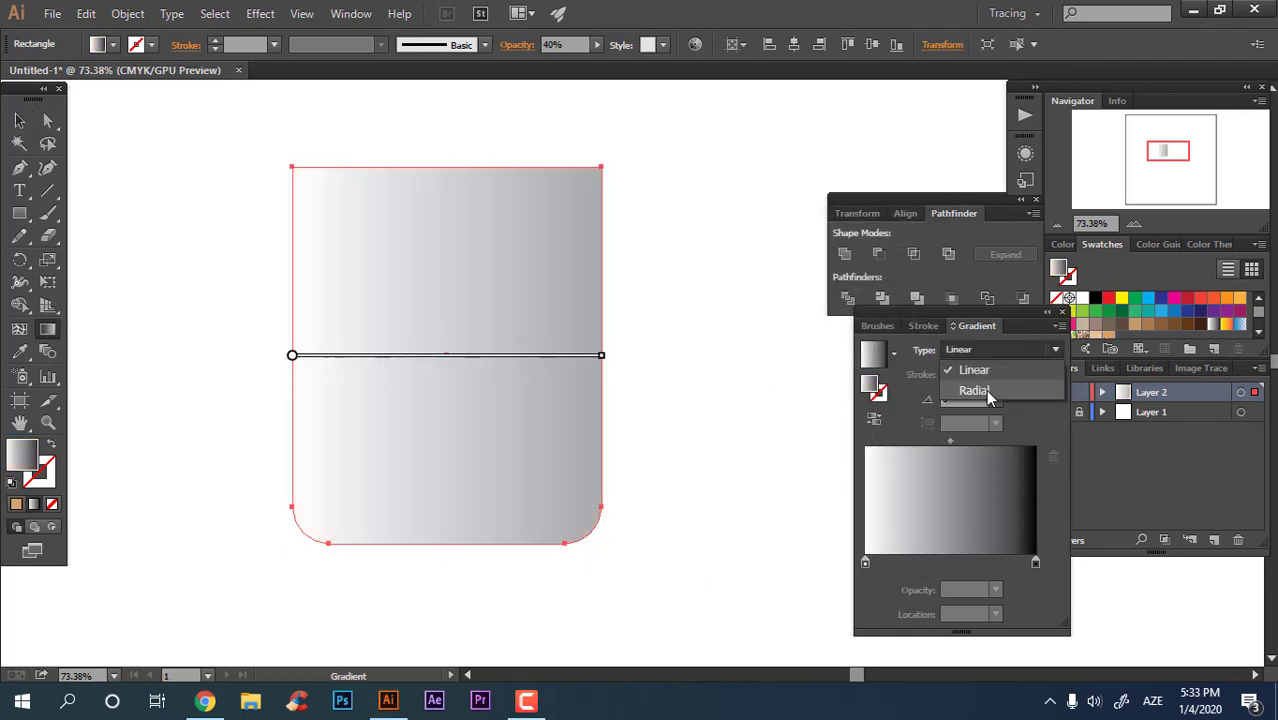
left_click(962, 388)
double_click(446, 357)
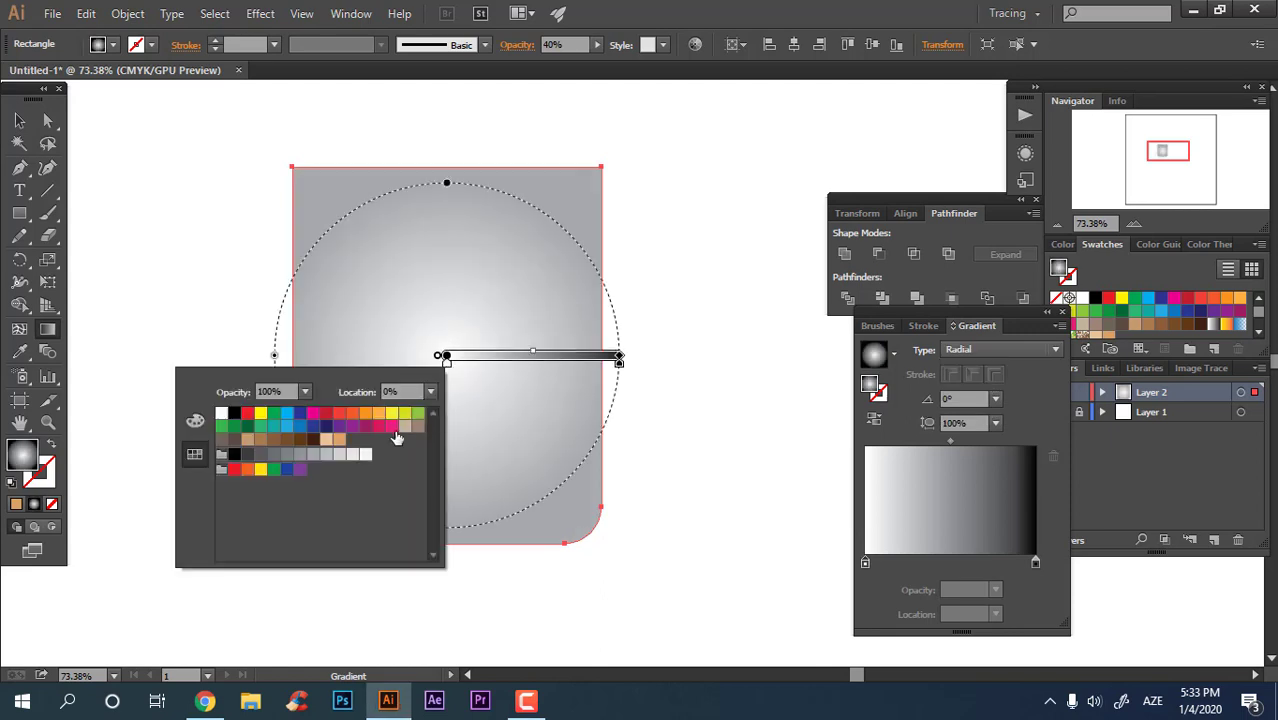
left_click(406, 431)
double_click(620, 357)
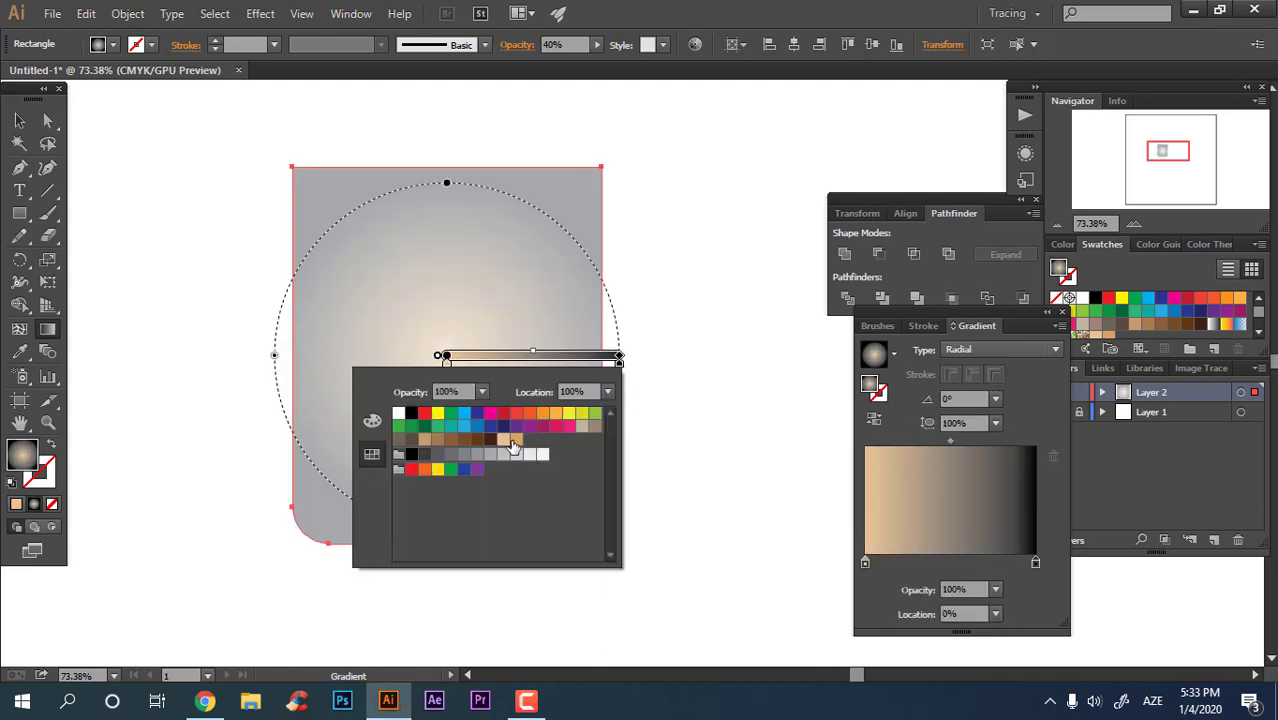
left_click(508, 440)
Step: Dismiss the gradient stop colour choices and reselect the peach mug body
key("Escape")
left_click(19, 141)
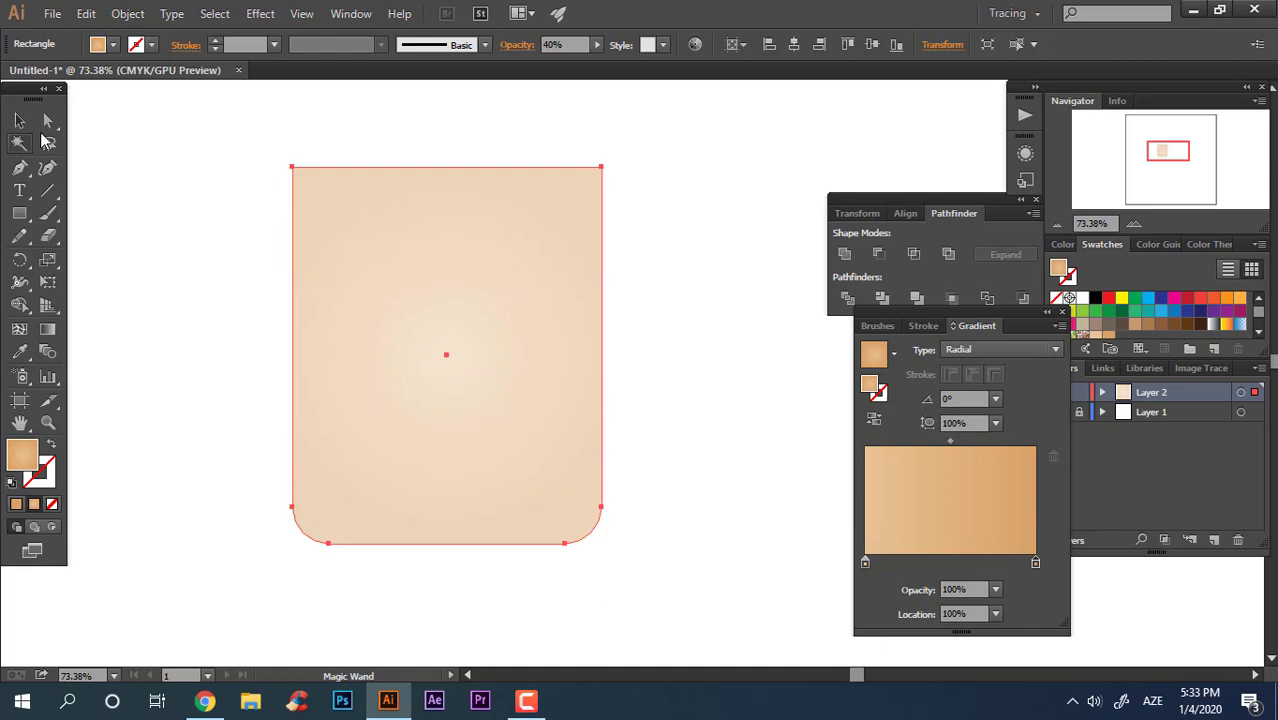
left_click(670, 338)
scroll(585, 314, "up", 1)
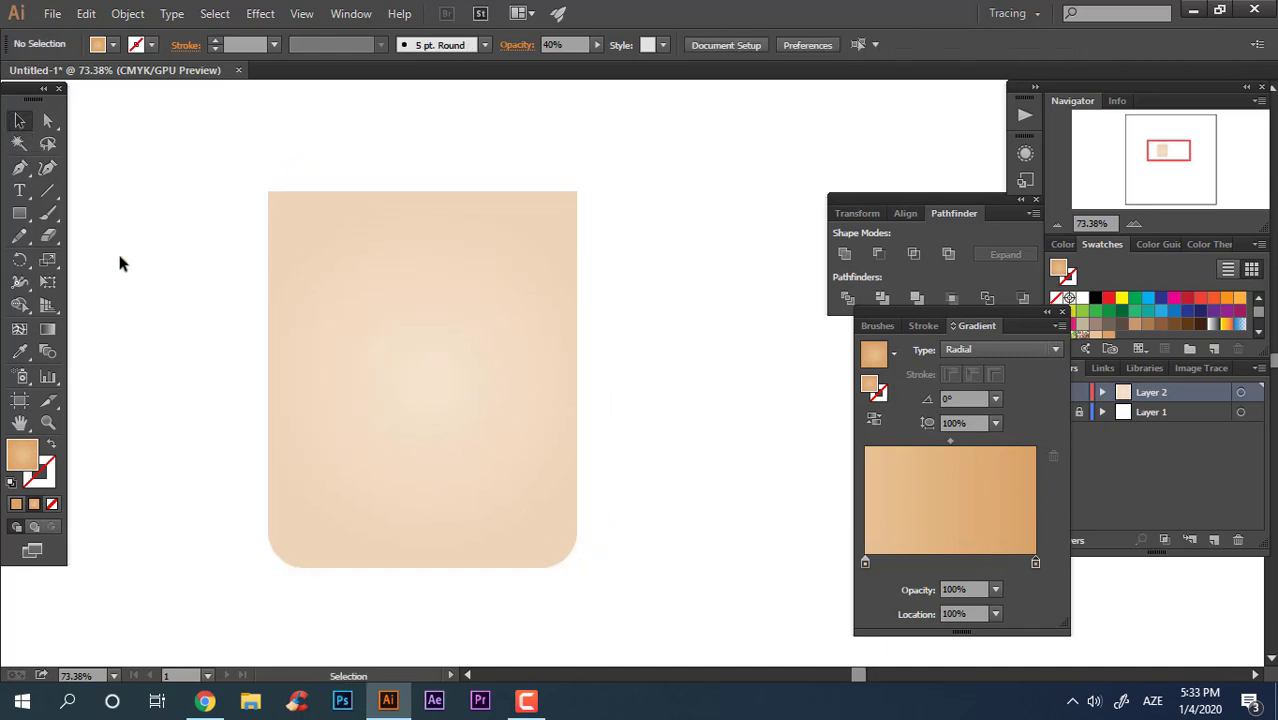
key("v")
left_click(285, 290)
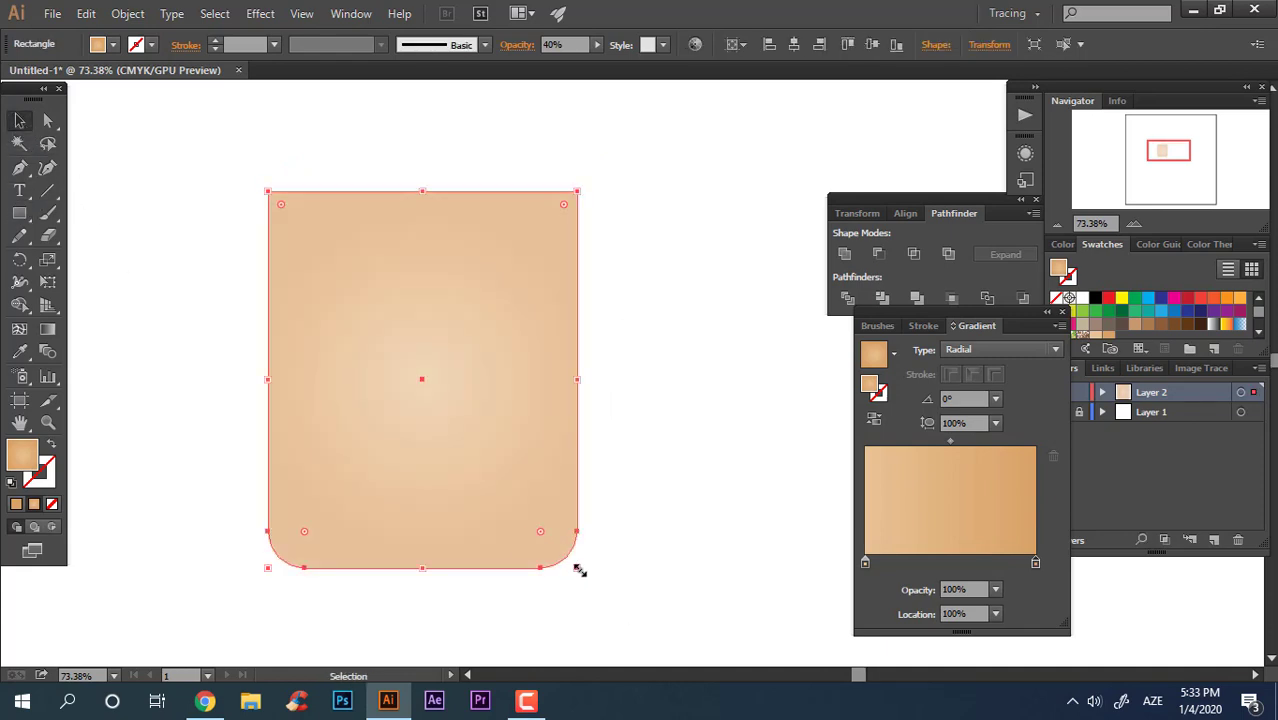
Step: Scale an inset copy of the body, lower its top edge, and colour it reddish brown
left_click_drag(578, 568, 562, 552)
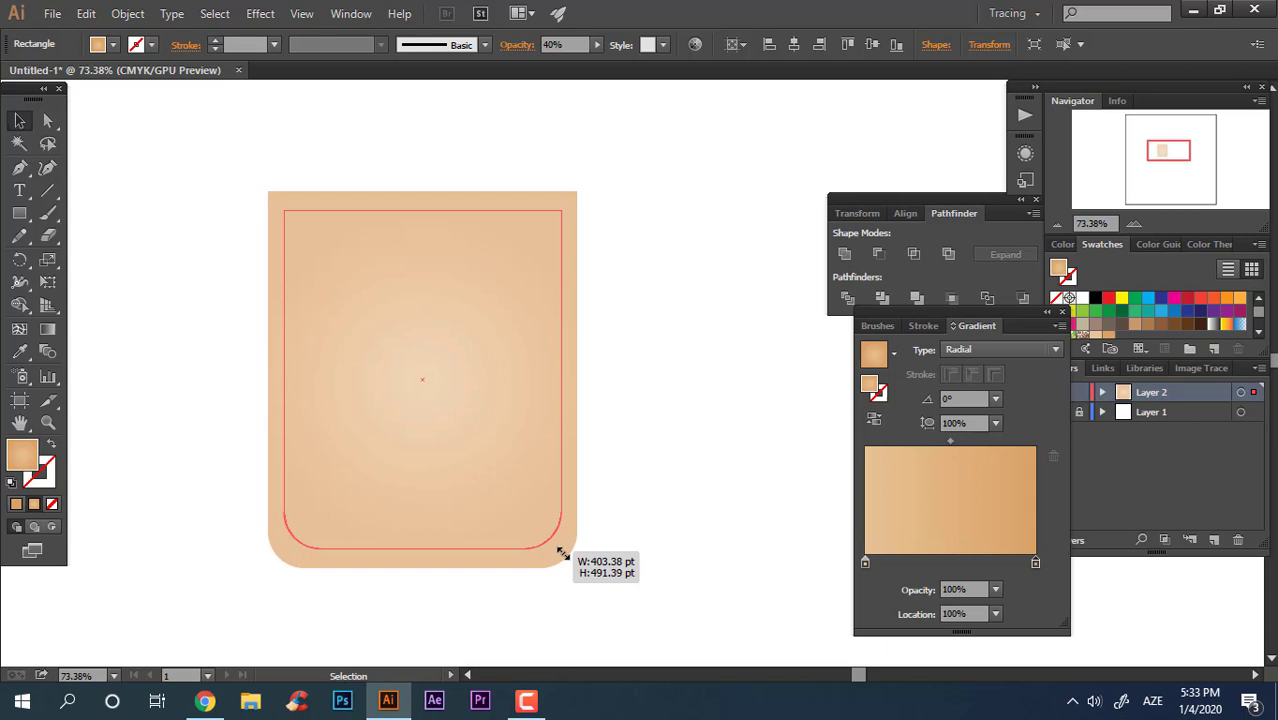
left_click_drag(562, 552, 560, 548)
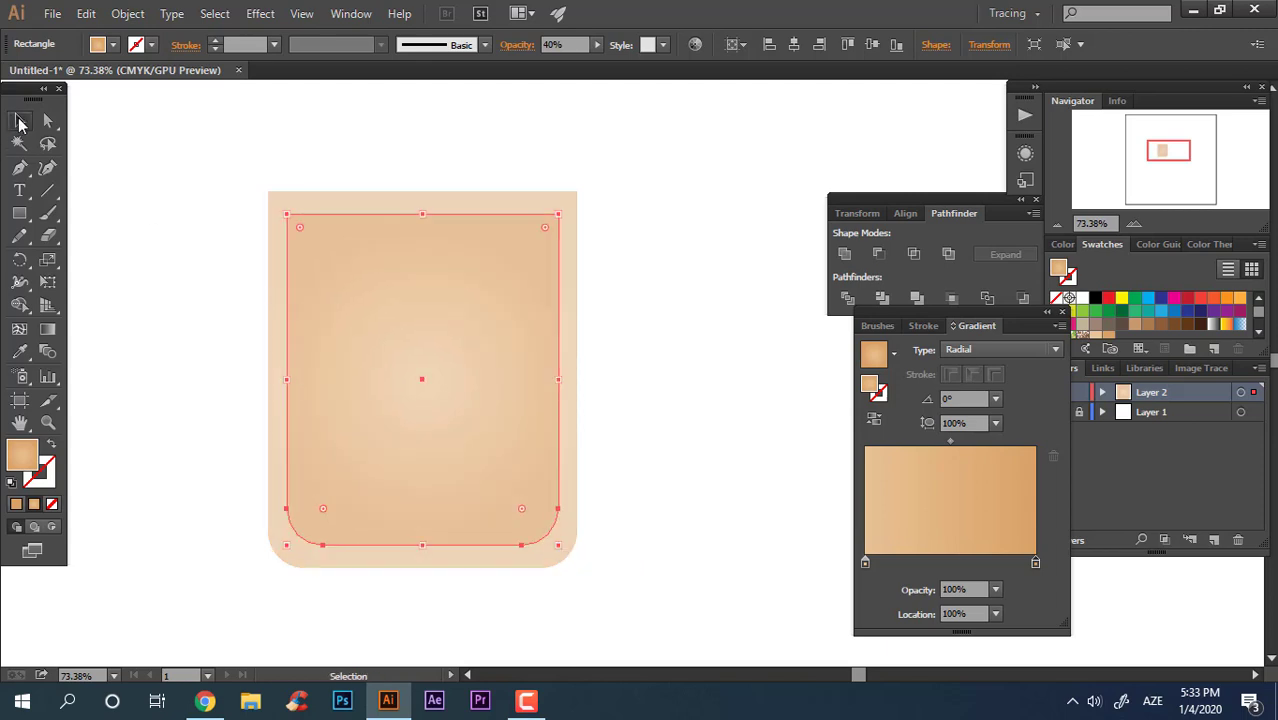
left_click_drag(425, 213, 424, 387)
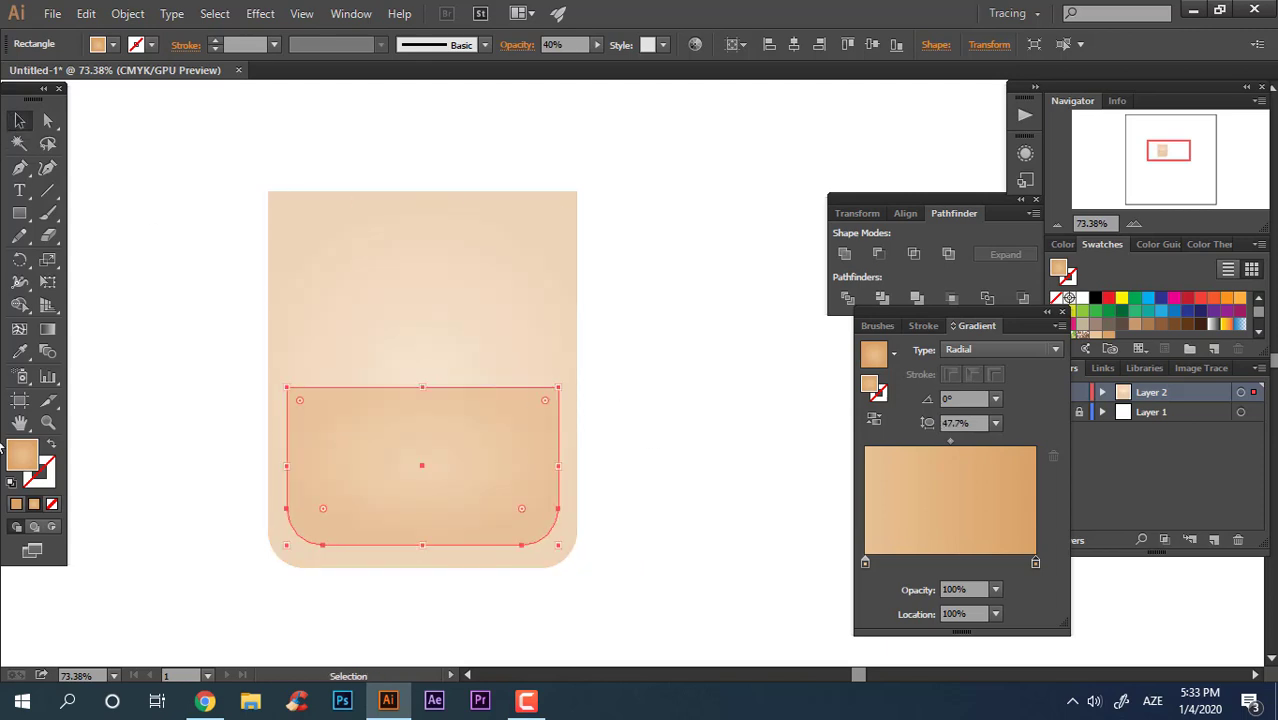
double_click(869, 385)
left_click(690, 510)
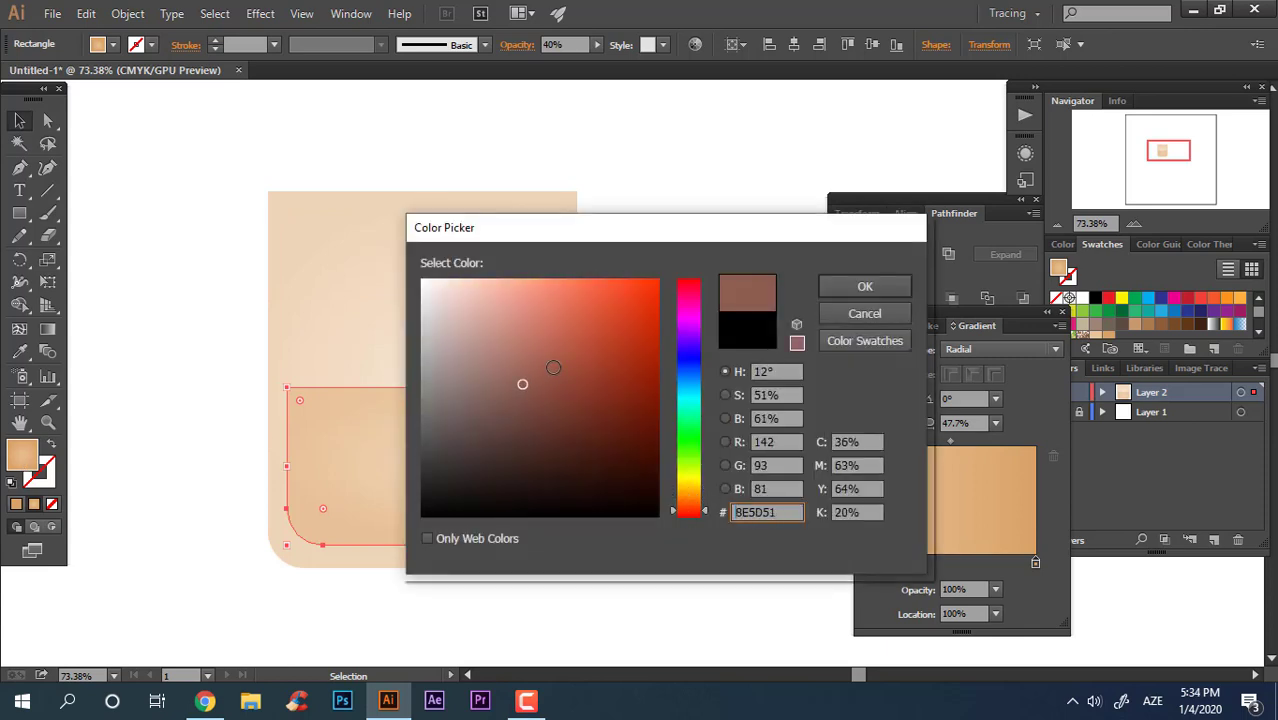
left_click_drag(522, 374, 566, 386)
key("Return")
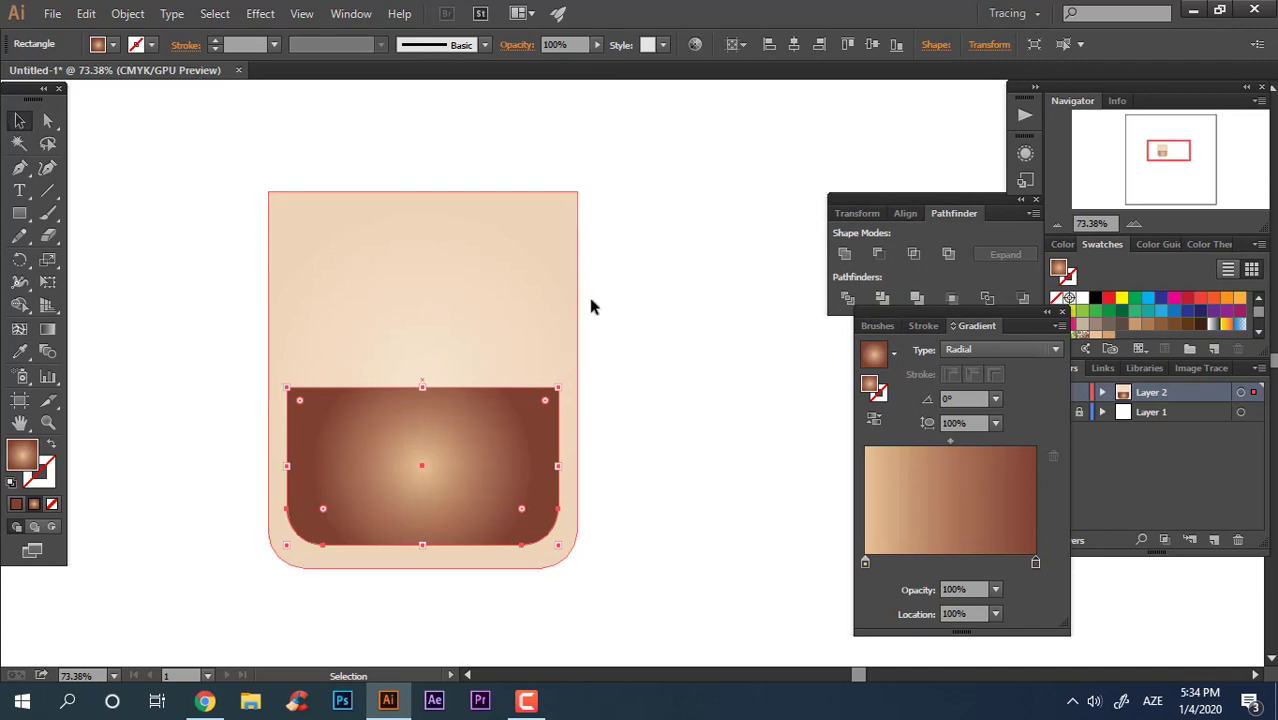
Step: Give the inner coffee shape a solid dark red 723737 fill and zoom in on the mug
scroll(1200, 322, "down", 3)
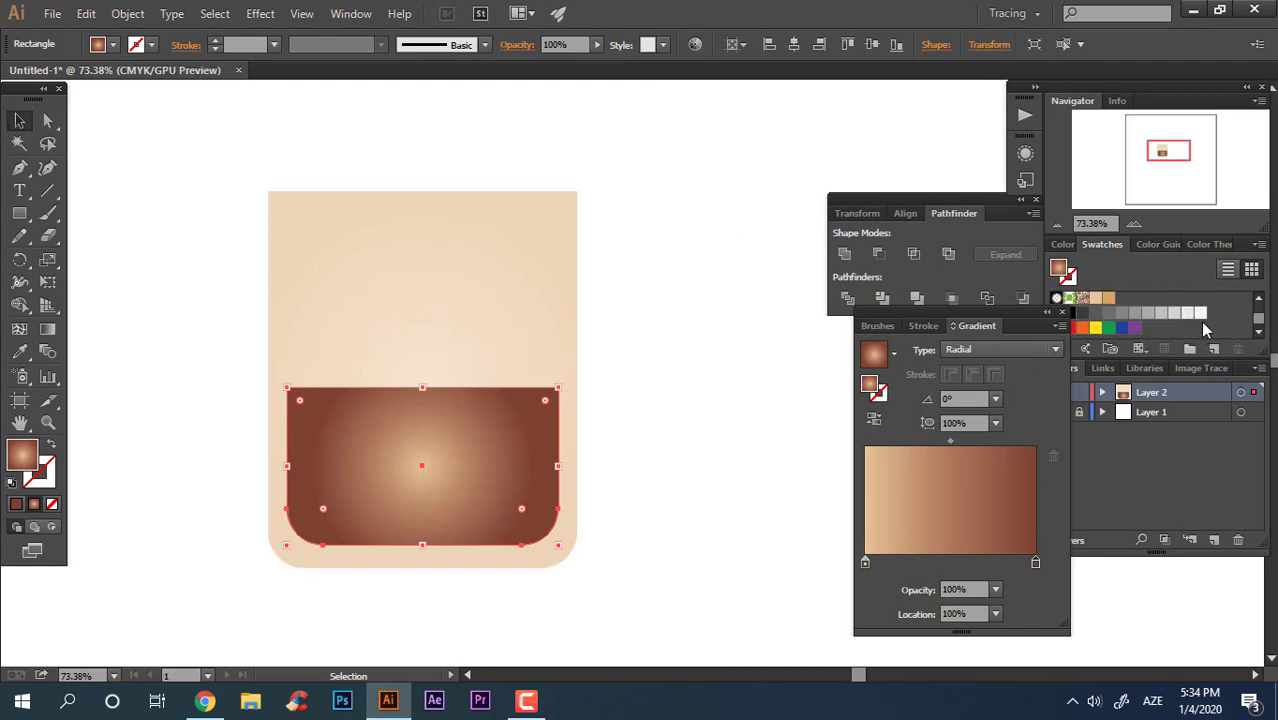
left_click(1079, 315)
double_click(22, 455)
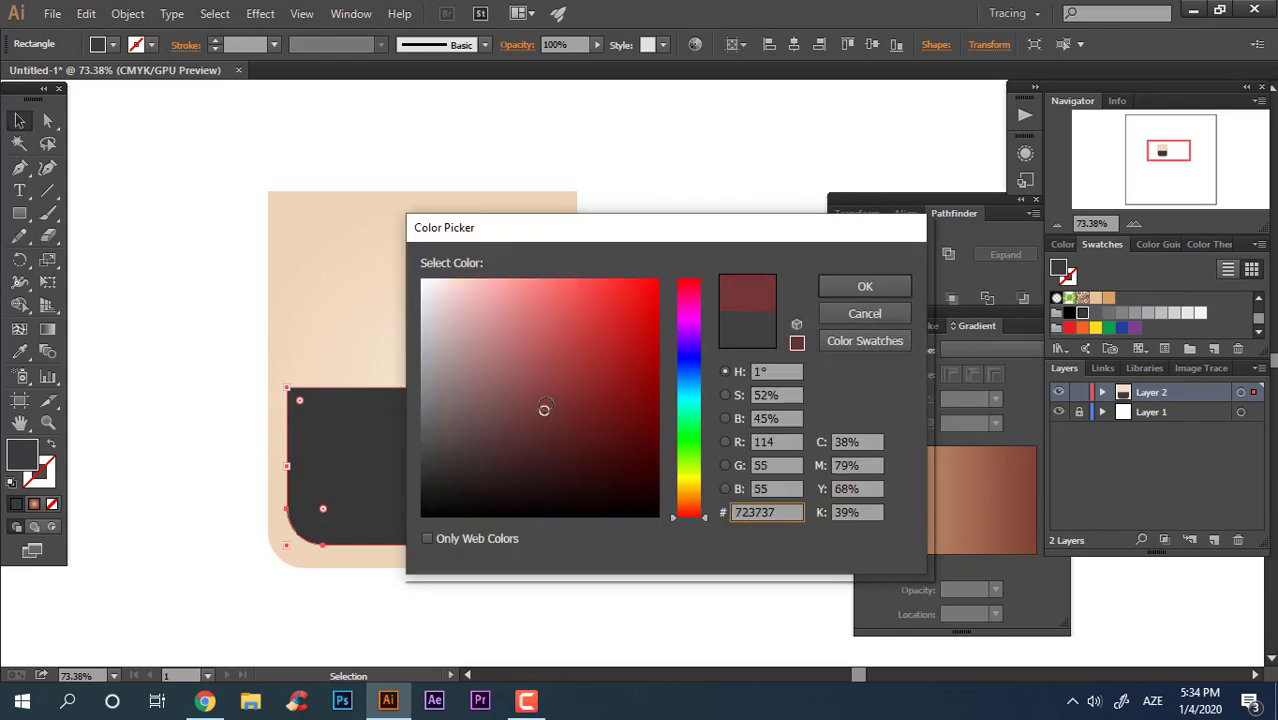
key("Return")
left_click(414, 556)
key("ctrl+plus")
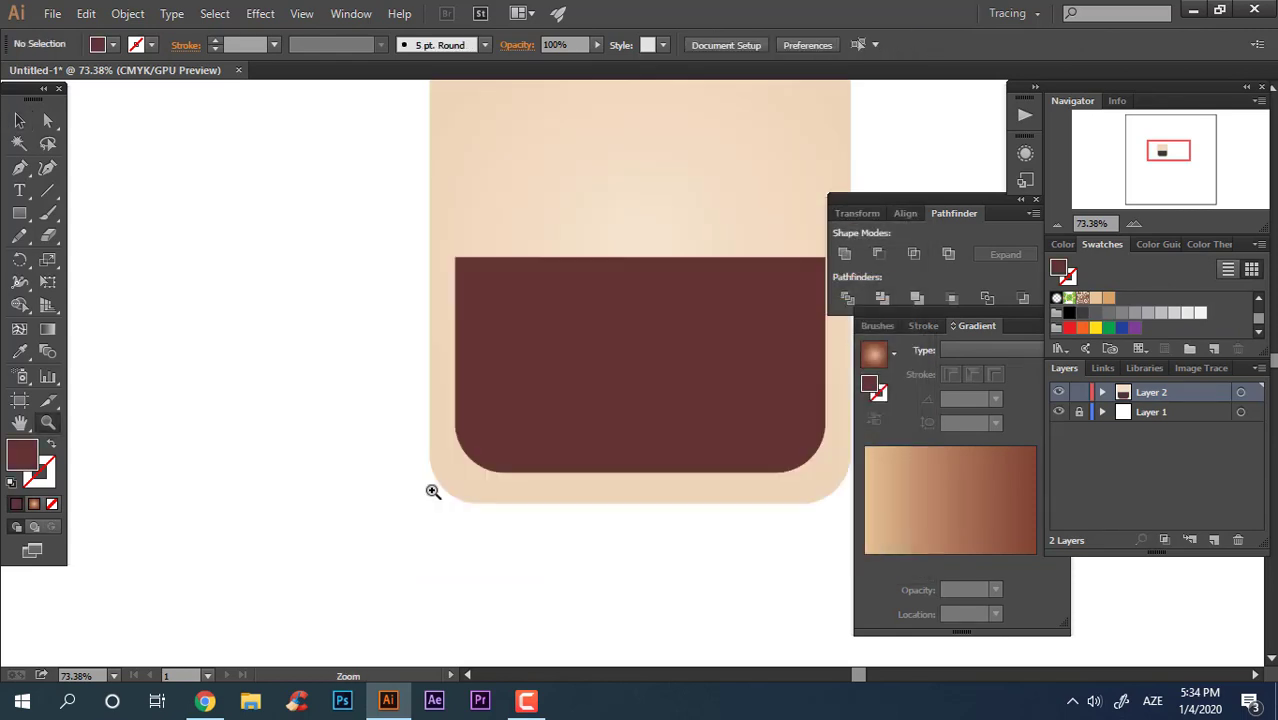
left_click_drag(434, 491, 272, 525)
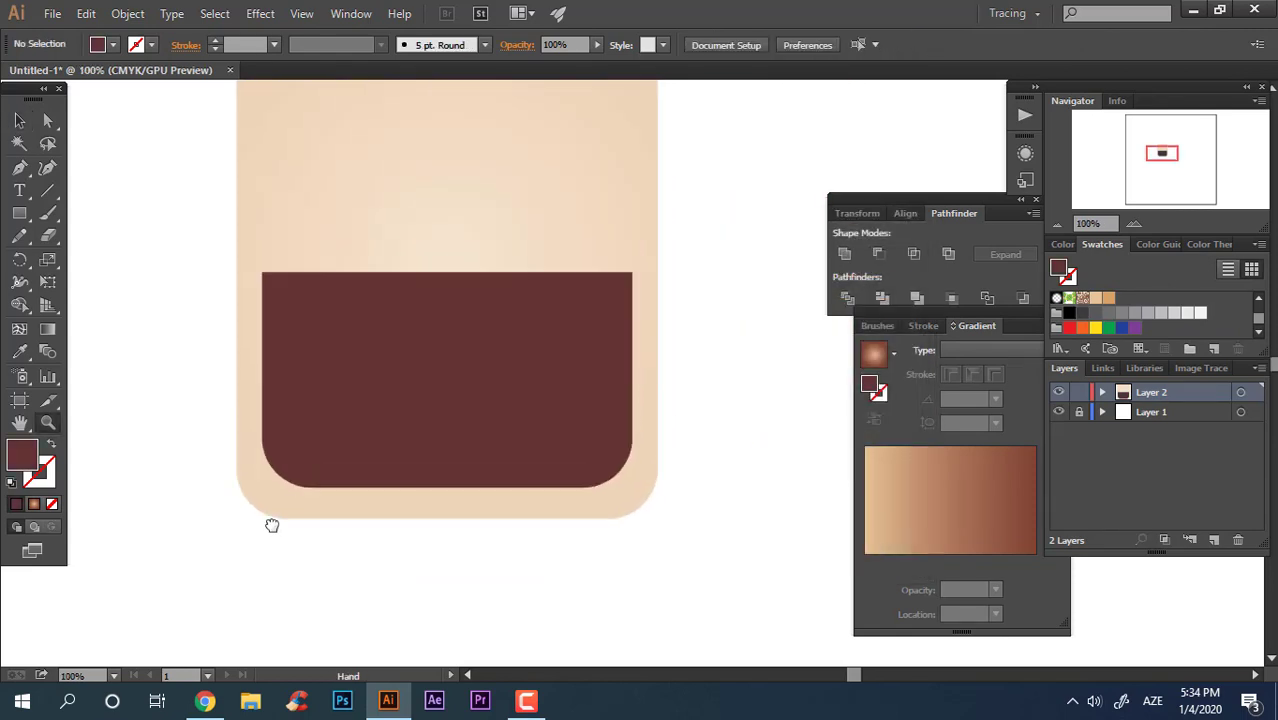
left_click(583, 218)
Step: Bend the coffee shape's top edge into a wave with the Curvature tool
left_click(750, 445)
scroll(600, 450, "up", 2)
left_click(397, 459)
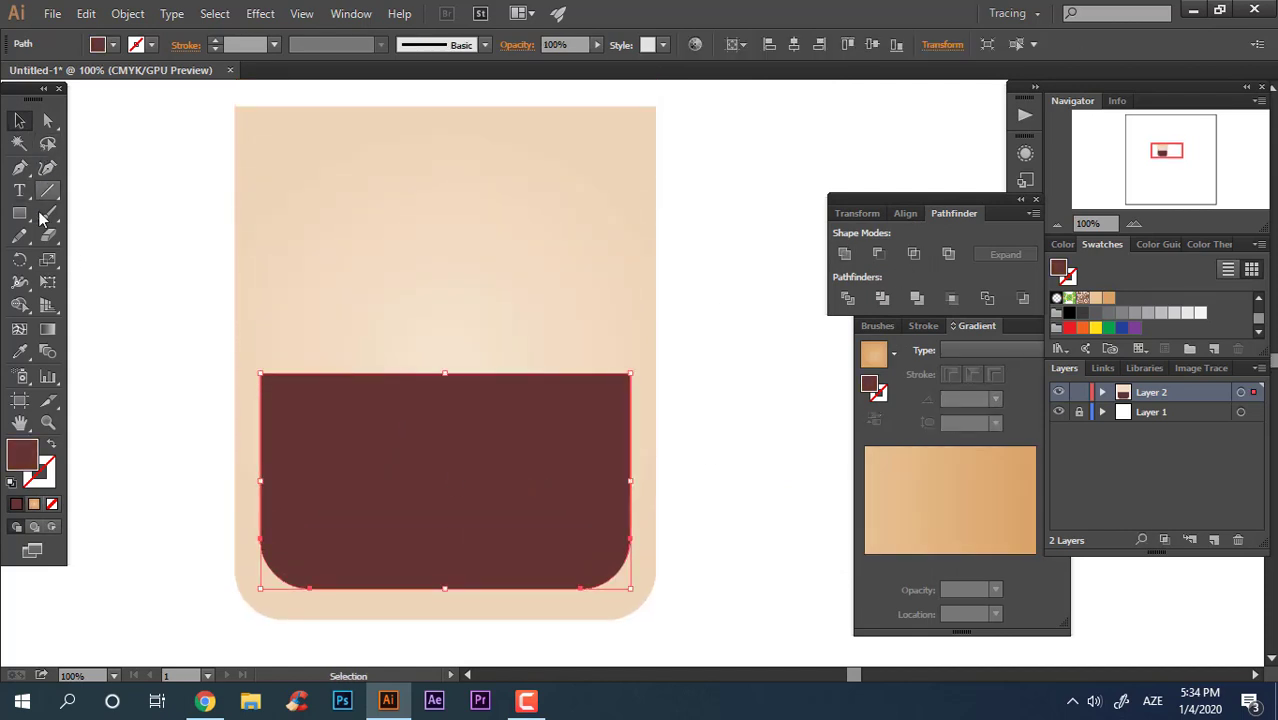
left_click(46, 172)
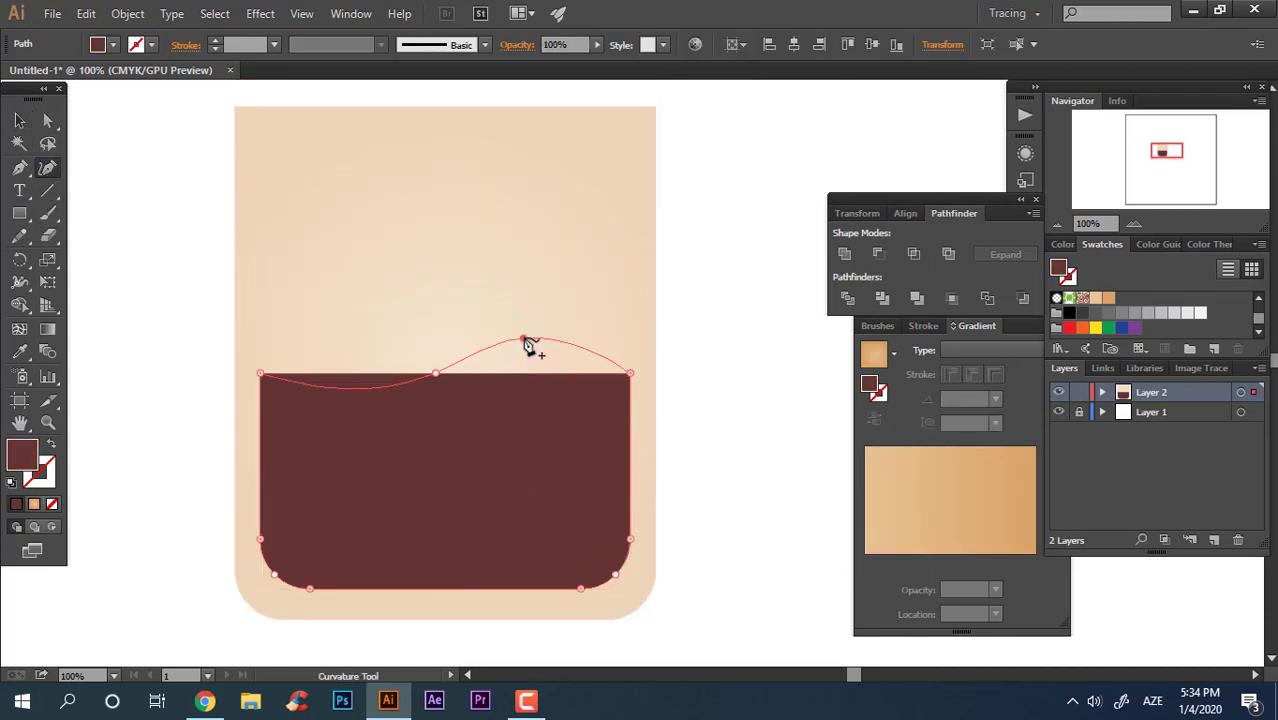
left_click_drag(529, 333, 527, 330)
left_click(741, 488)
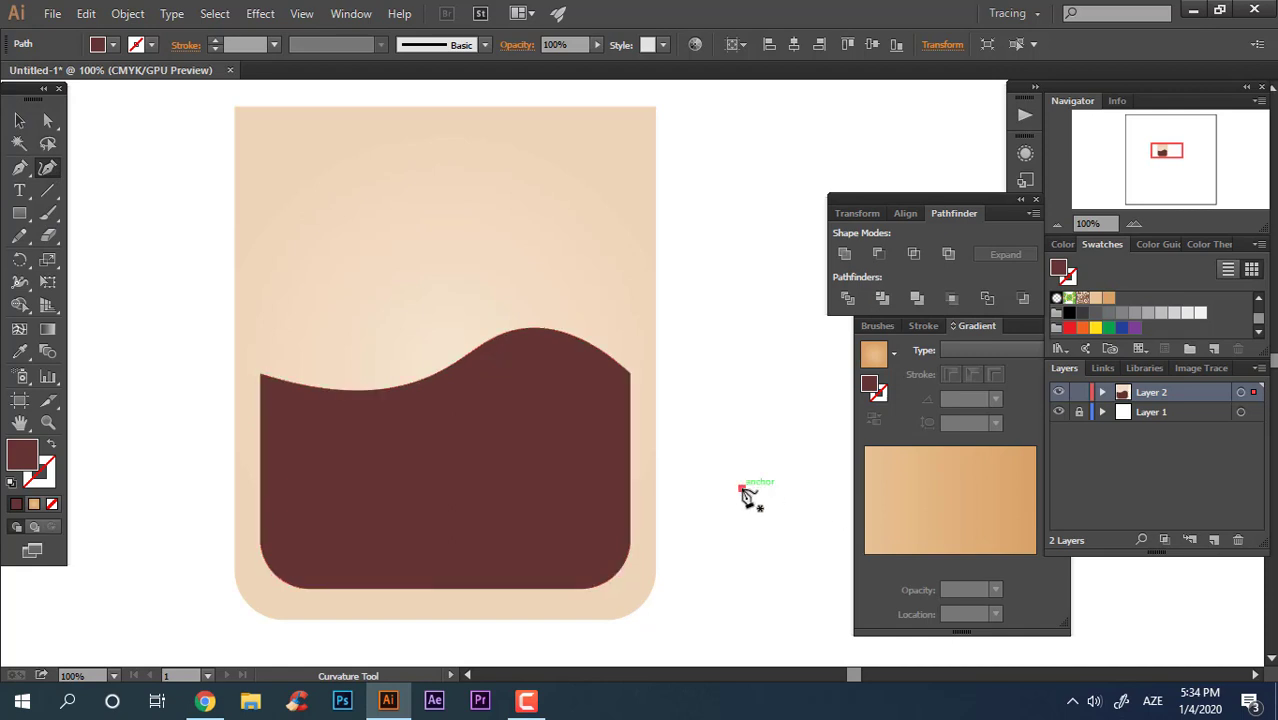
key("v")
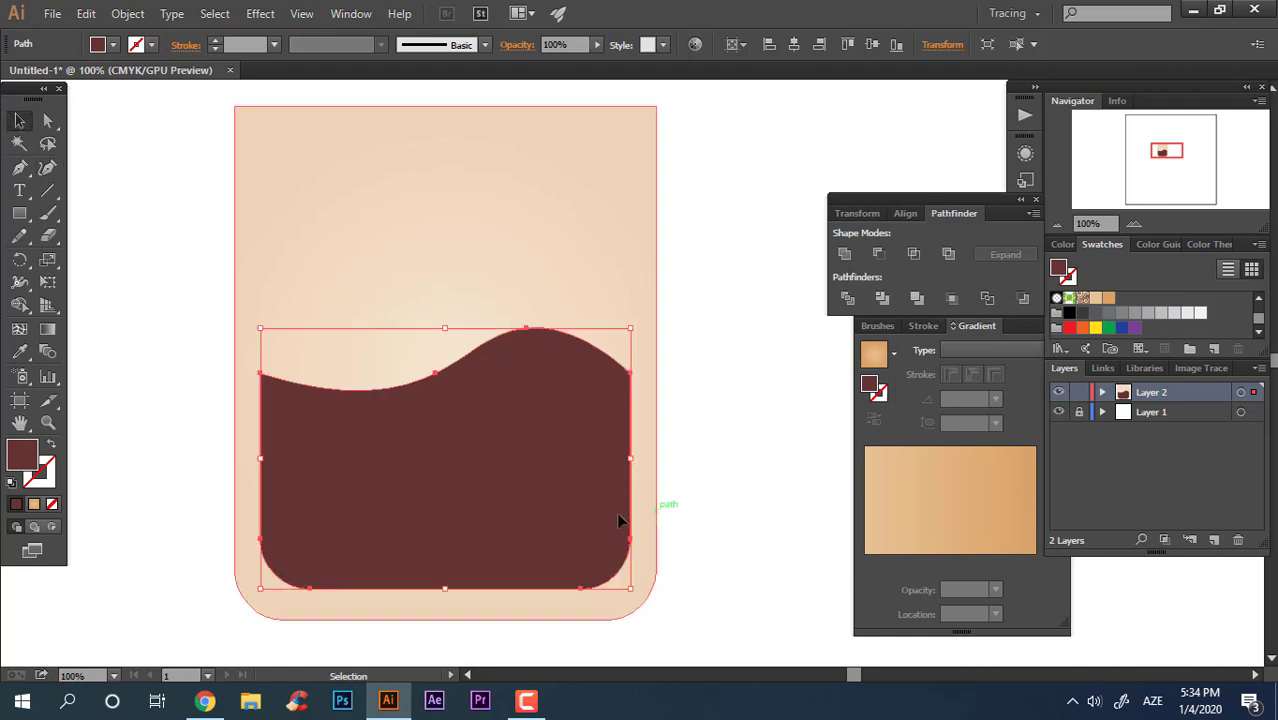
Step: Add a reflected copy of the wave and fill it lighter brown 7F4F44
right_click(577, 477)
mouse_move(668, 423)
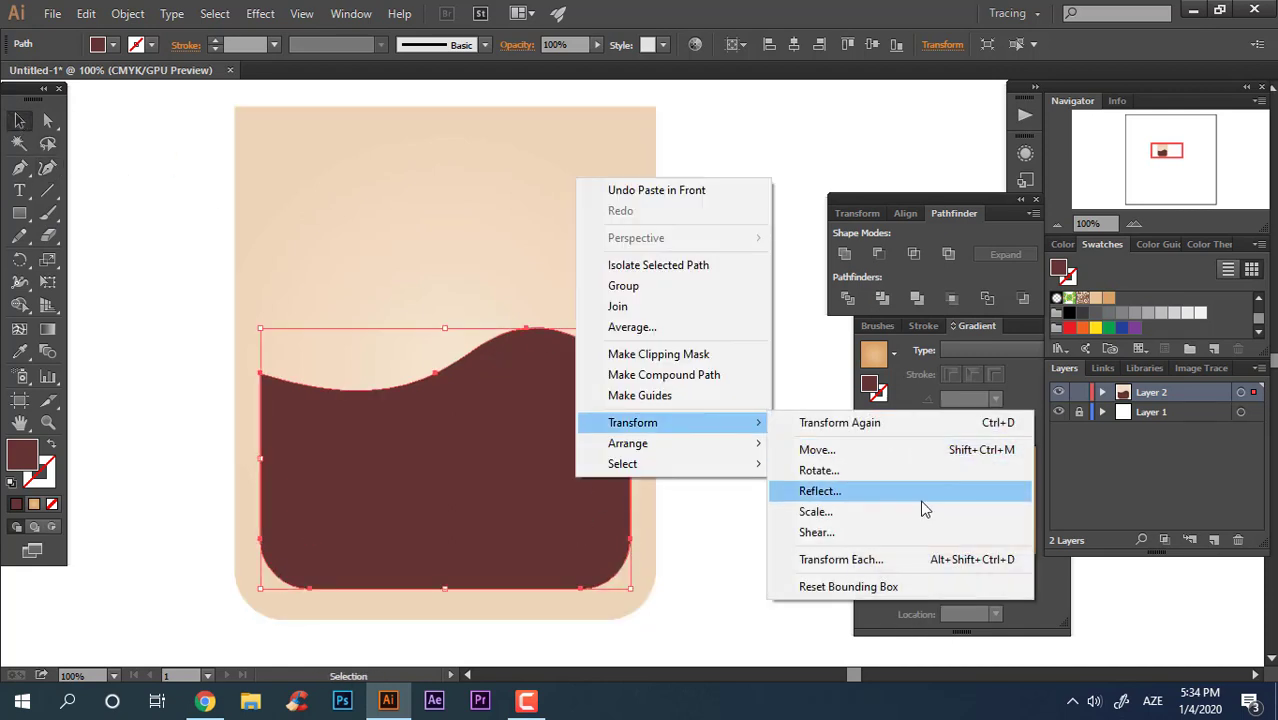
left_click(920, 490)
left_click(807, 457)
left_click(752, 503)
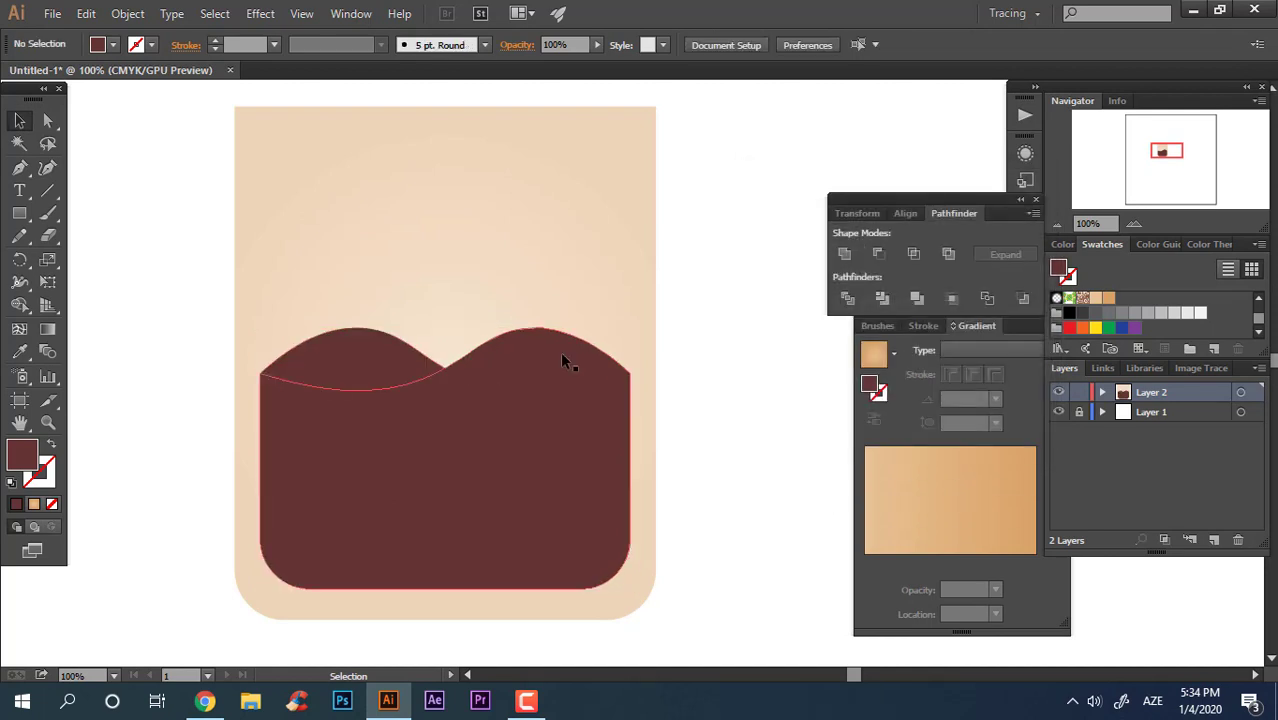
left_click(560, 351)
double_click(22, 455)
left_click(531, 398)
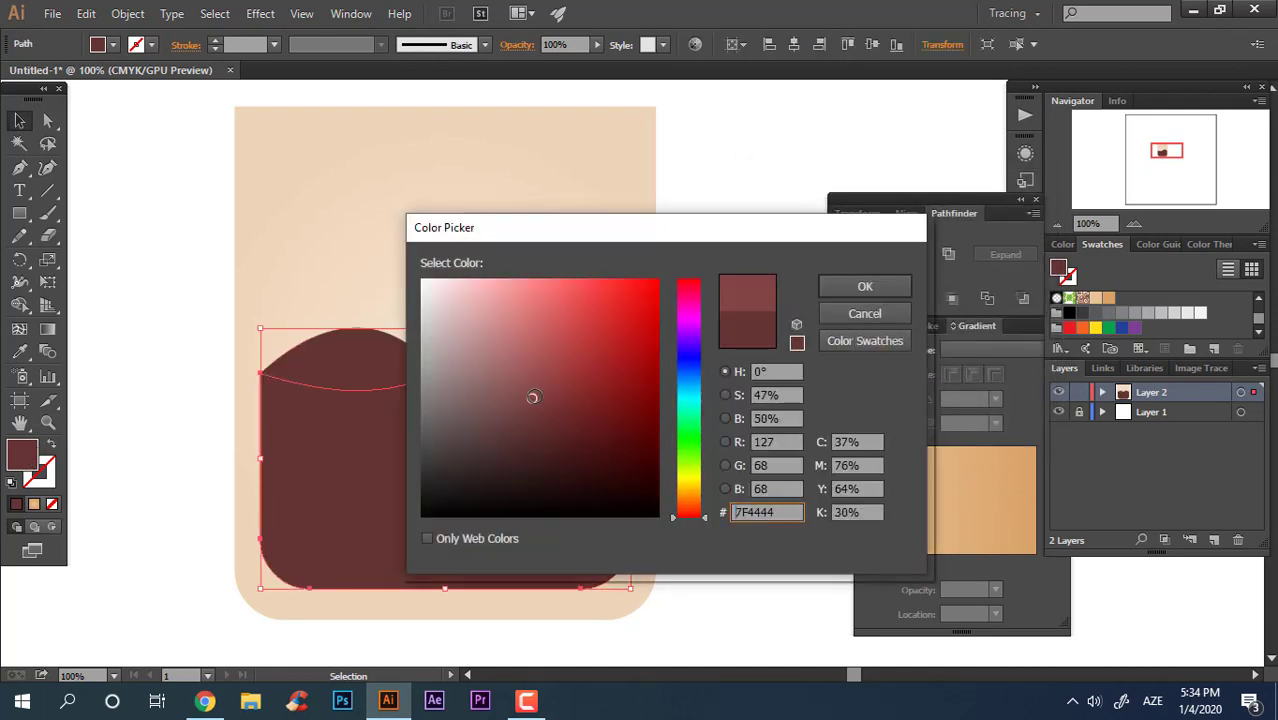
left_click(697, 511)
left_click(865, 286)
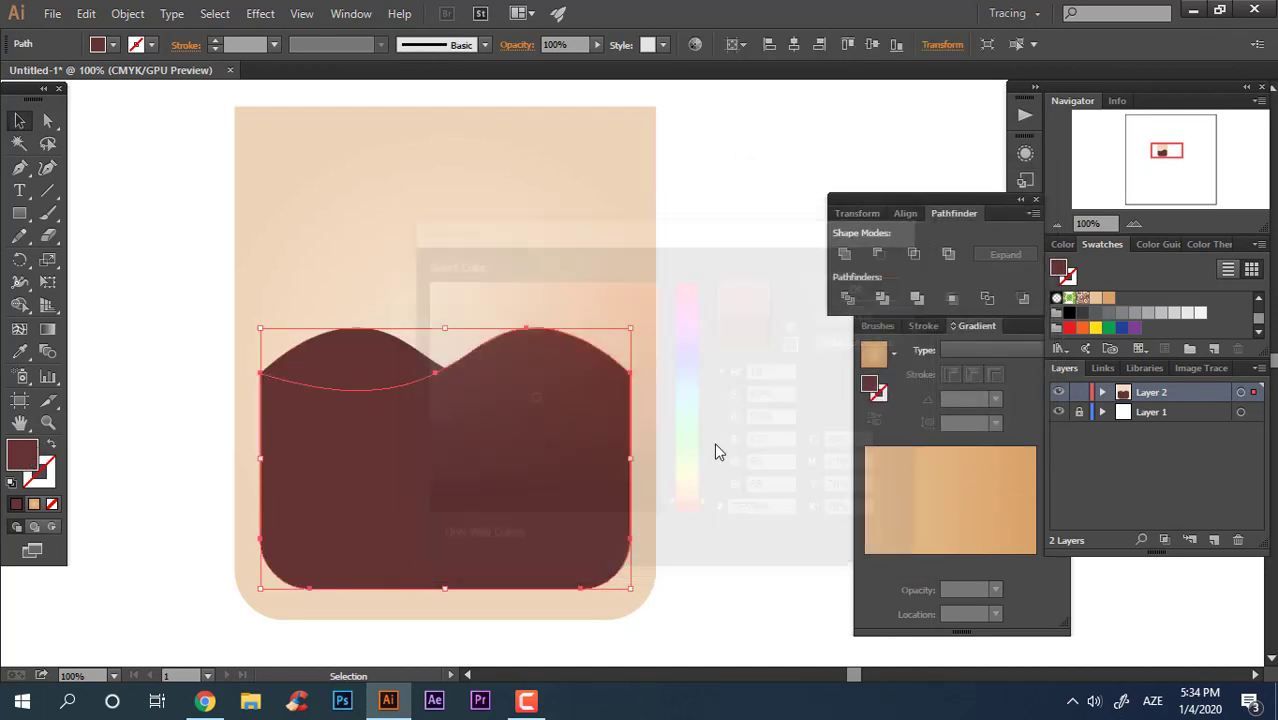
left_click(708, 527)
Step: At 66.67% zoom, round the dark front wave's top-left corner with Direct Selection
left_click_drag(620, 383, 631, 334)
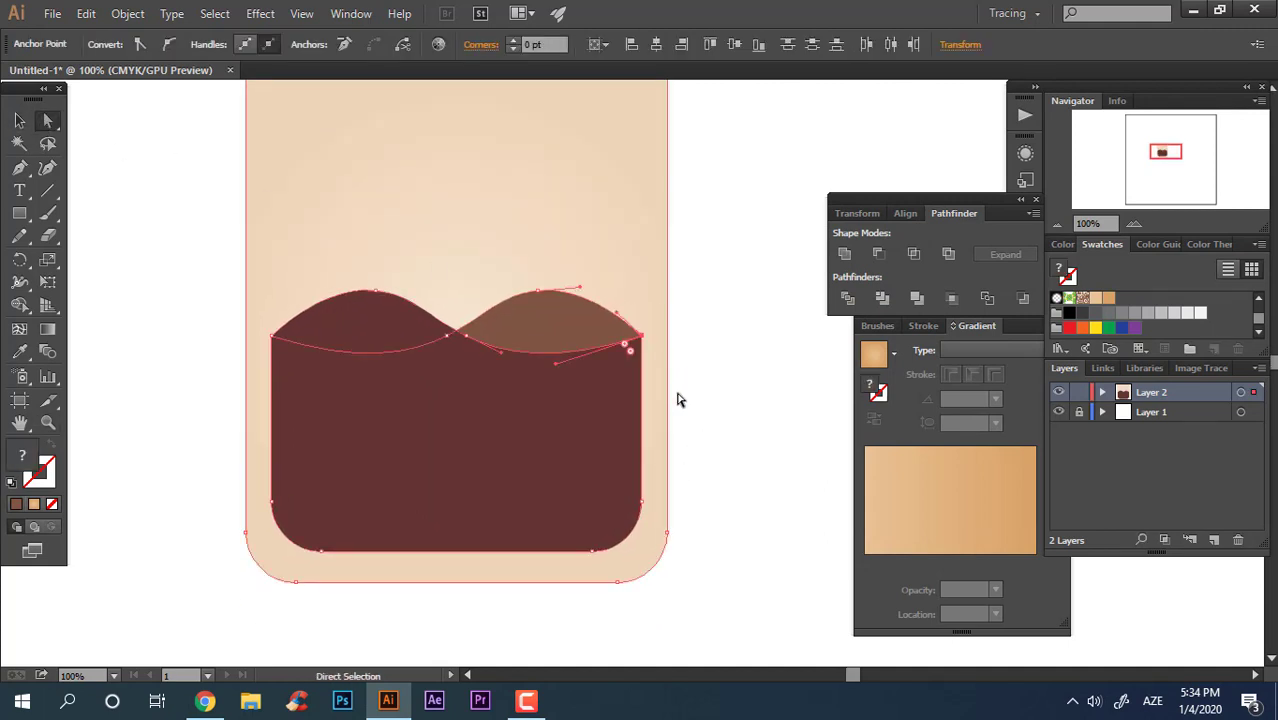
scroll(740, 540, "up", 3)
left_click_drag(724, 561, 707, 388)
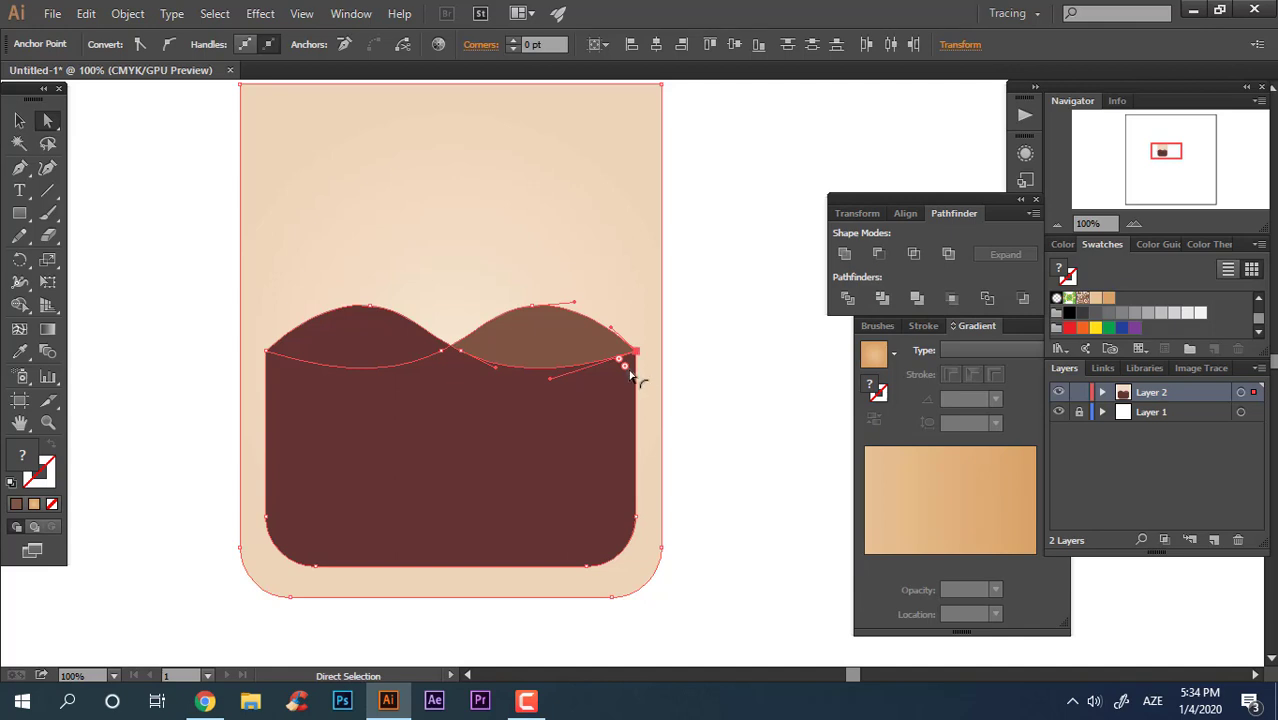
left_click(730, 548)
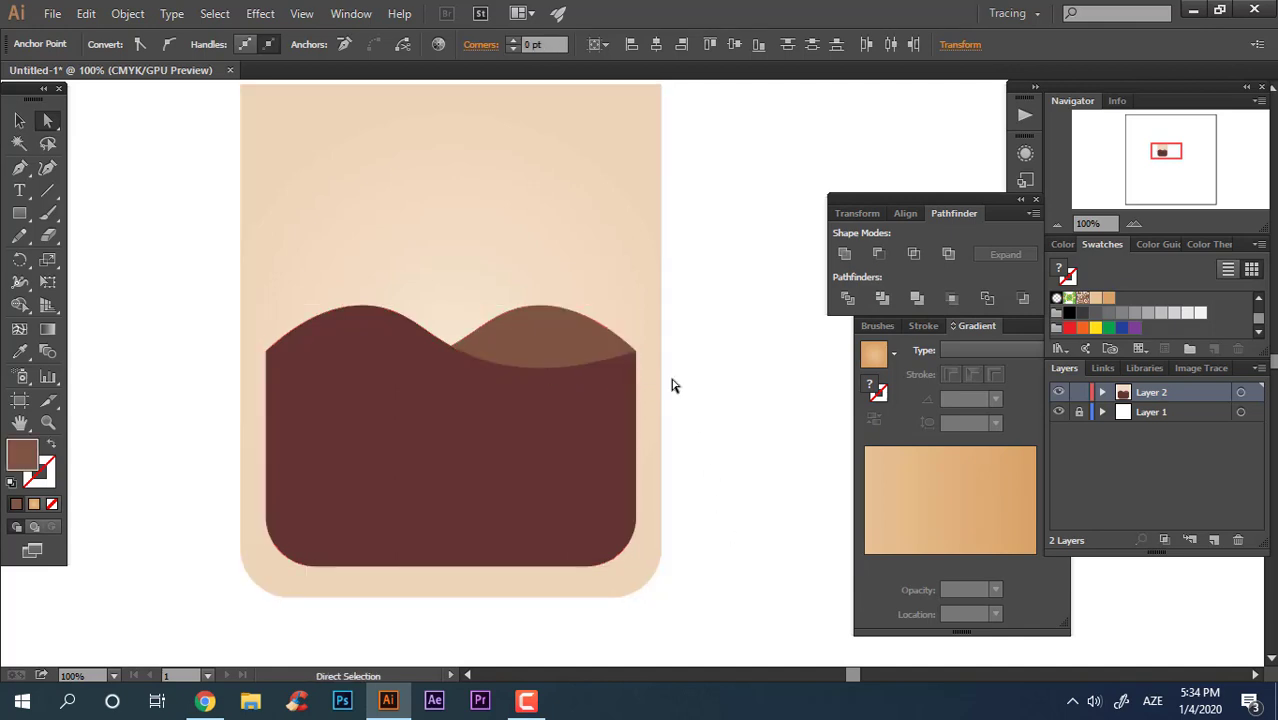
key("z")
left_click(525, 351, "alt")
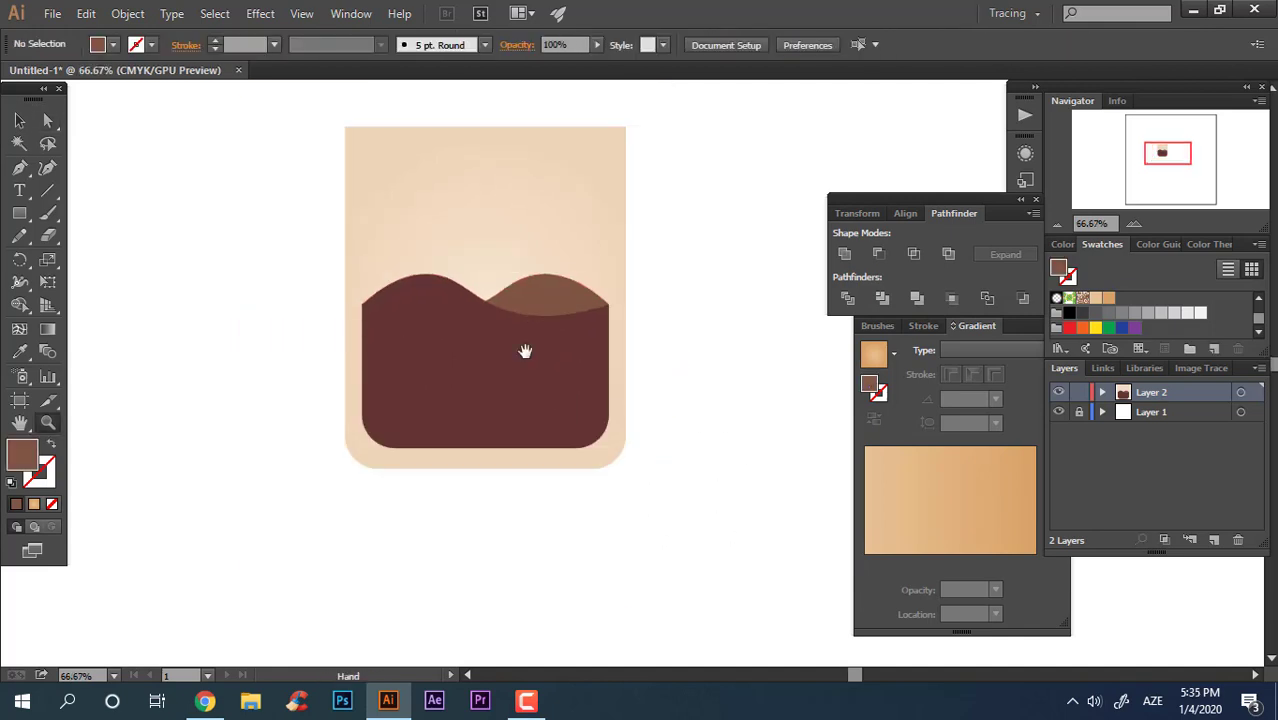
left_click(17, 124)
left_click(357, 385)
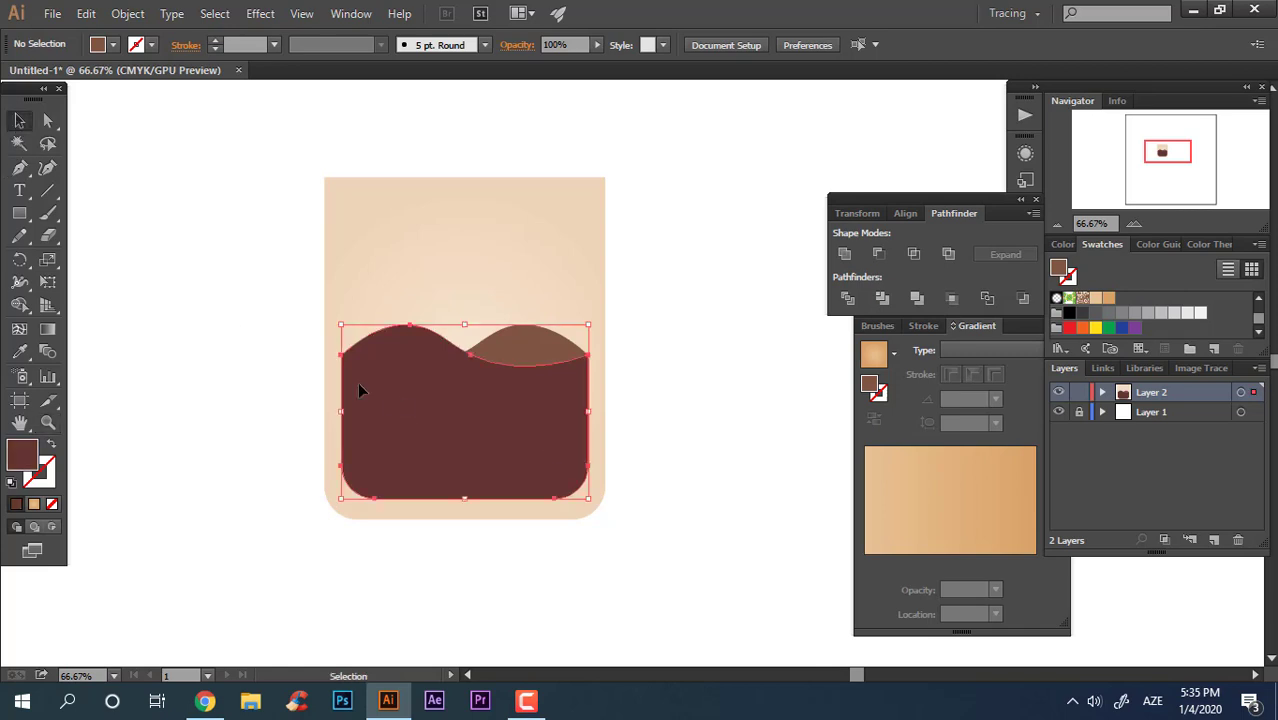
key("a")
left_click(343, 356)
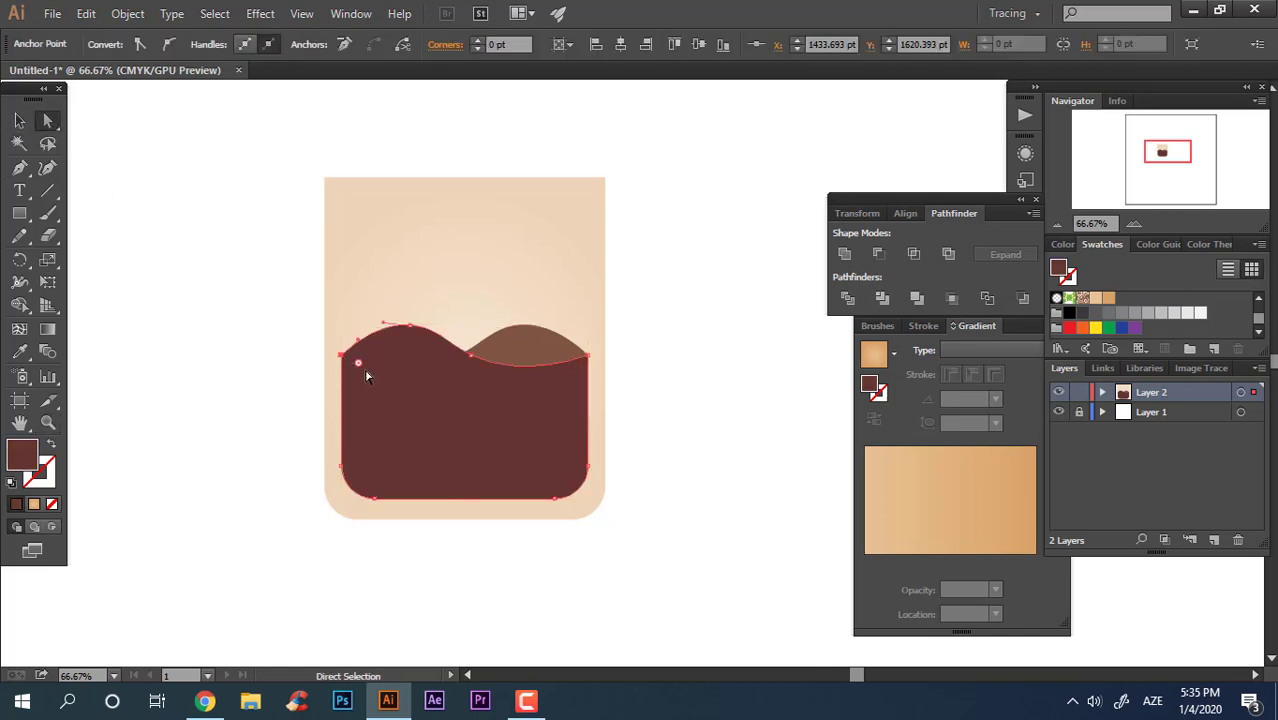
left_click_drag(369, 374, 376, 374)
left_click_drag(265, 328, 415, 424)
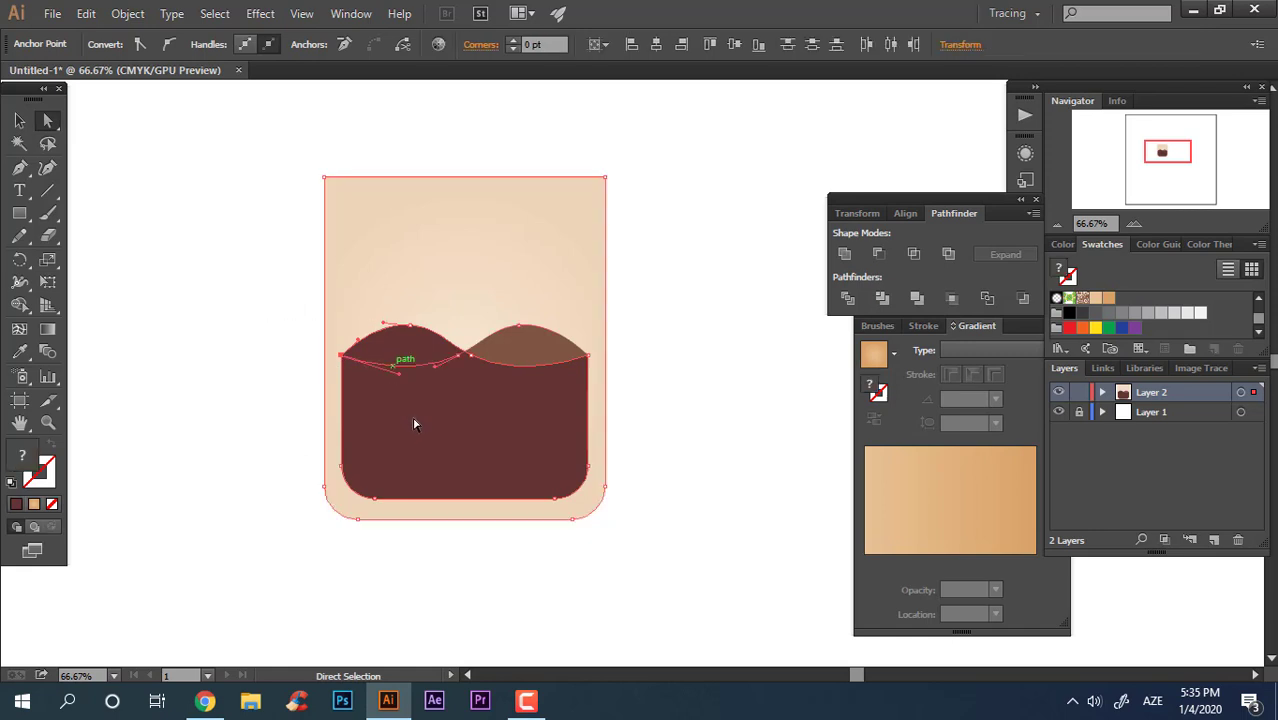
Step: Delete the dark wave's top-right anchor point
left_click(302, 451)
key("z")
left_click_drag(631, 376, 680, 376)
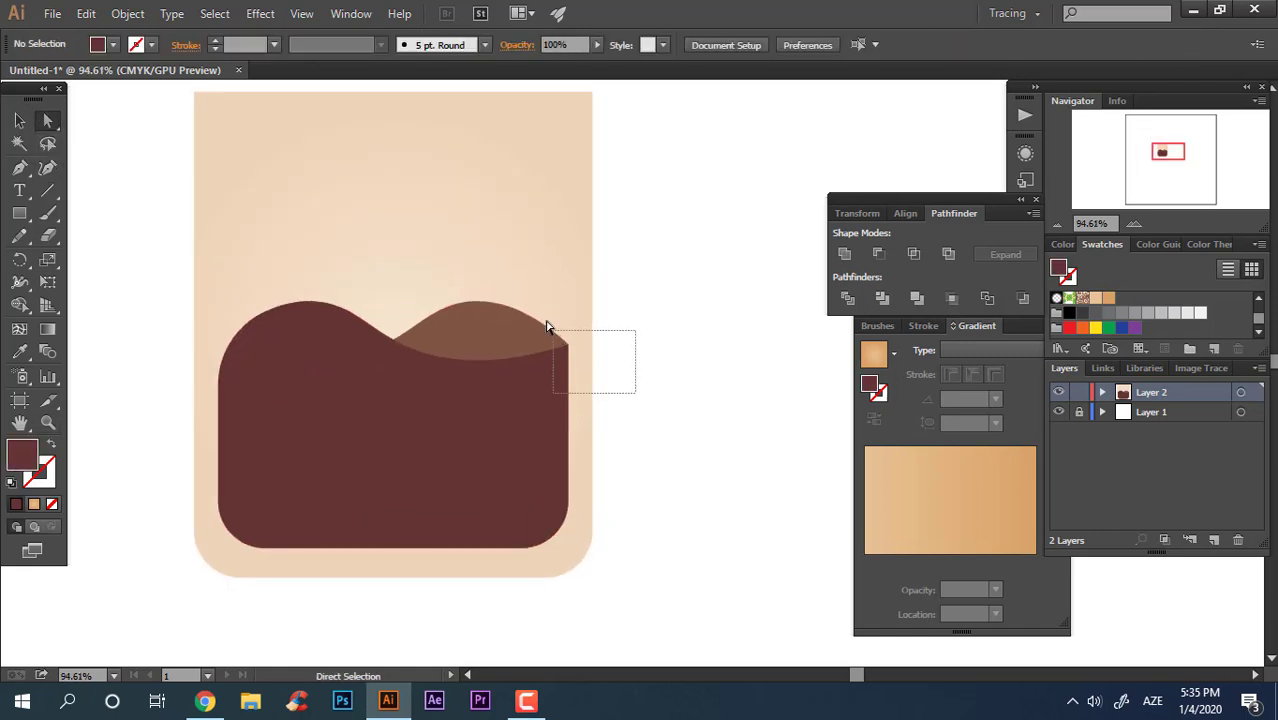
left_click_drag(547, 326, 556, 348)
key("Delete")
Step: Round the dark wave's right corner to about 27 pt and zoom in to 135.67%
left_click(684, 446)
left_click(553, 397)
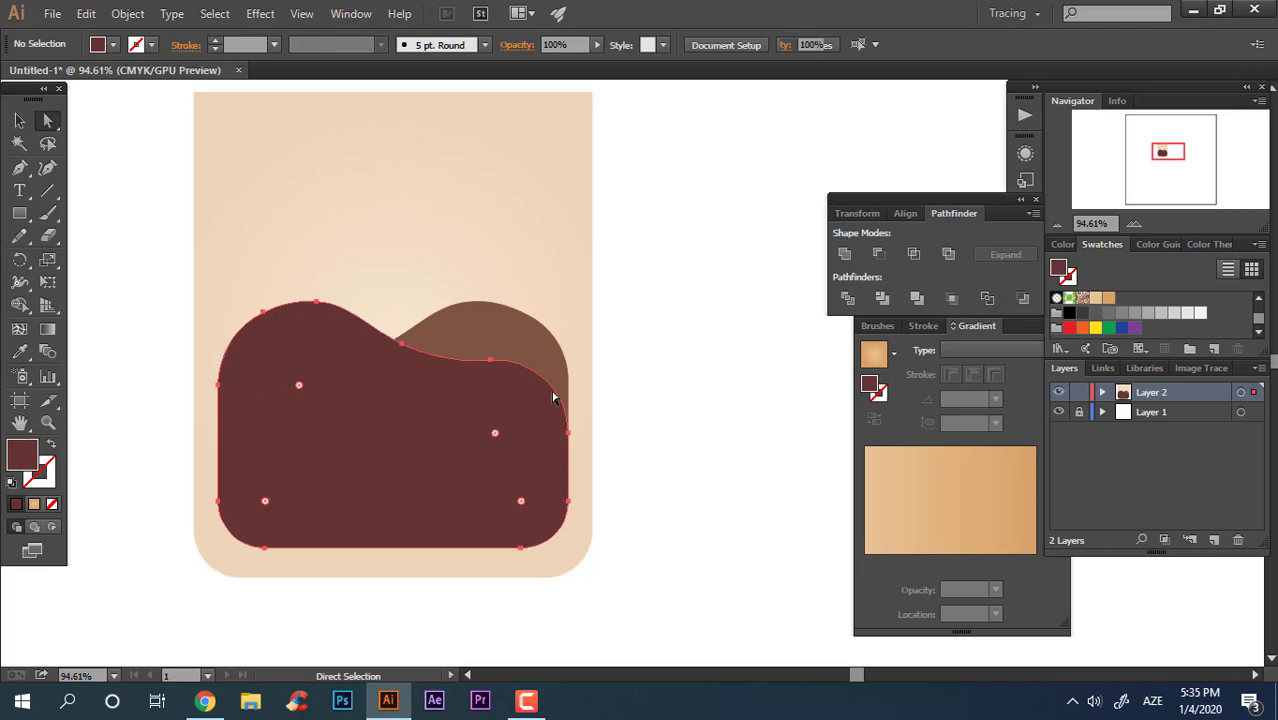
left_click(493, 362)
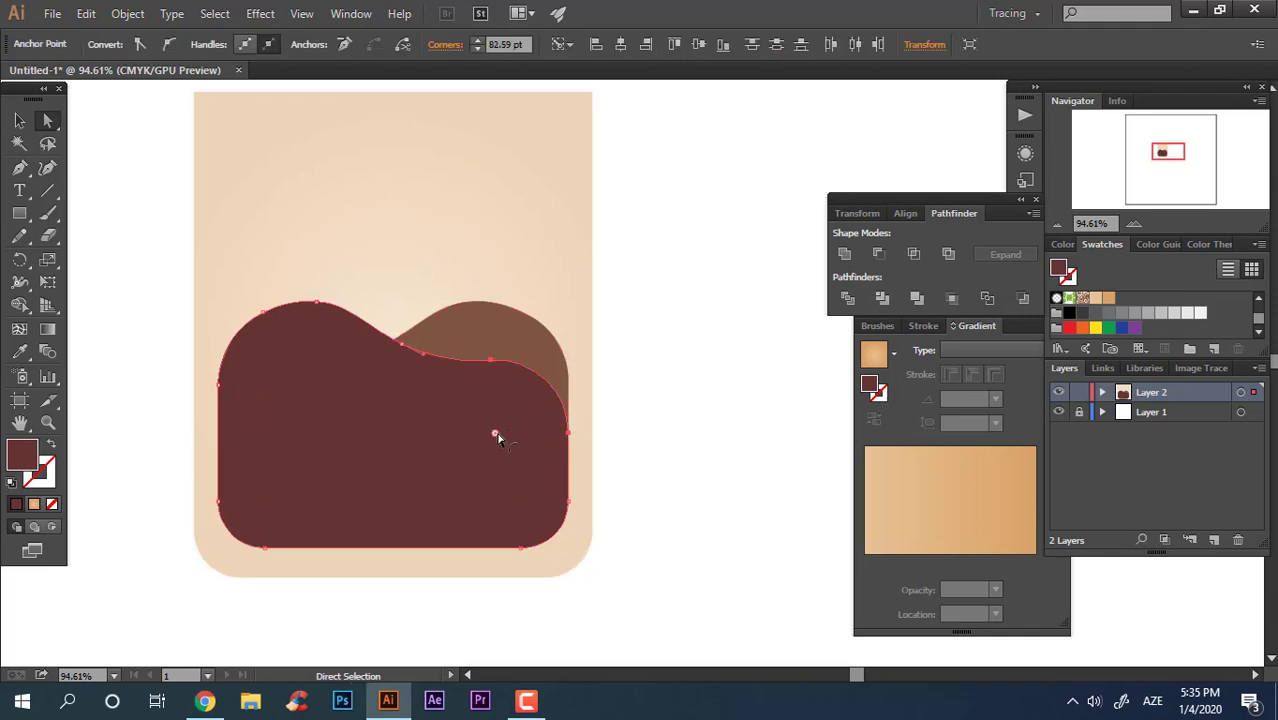
left_click_drag(499, 434, 578, 392)
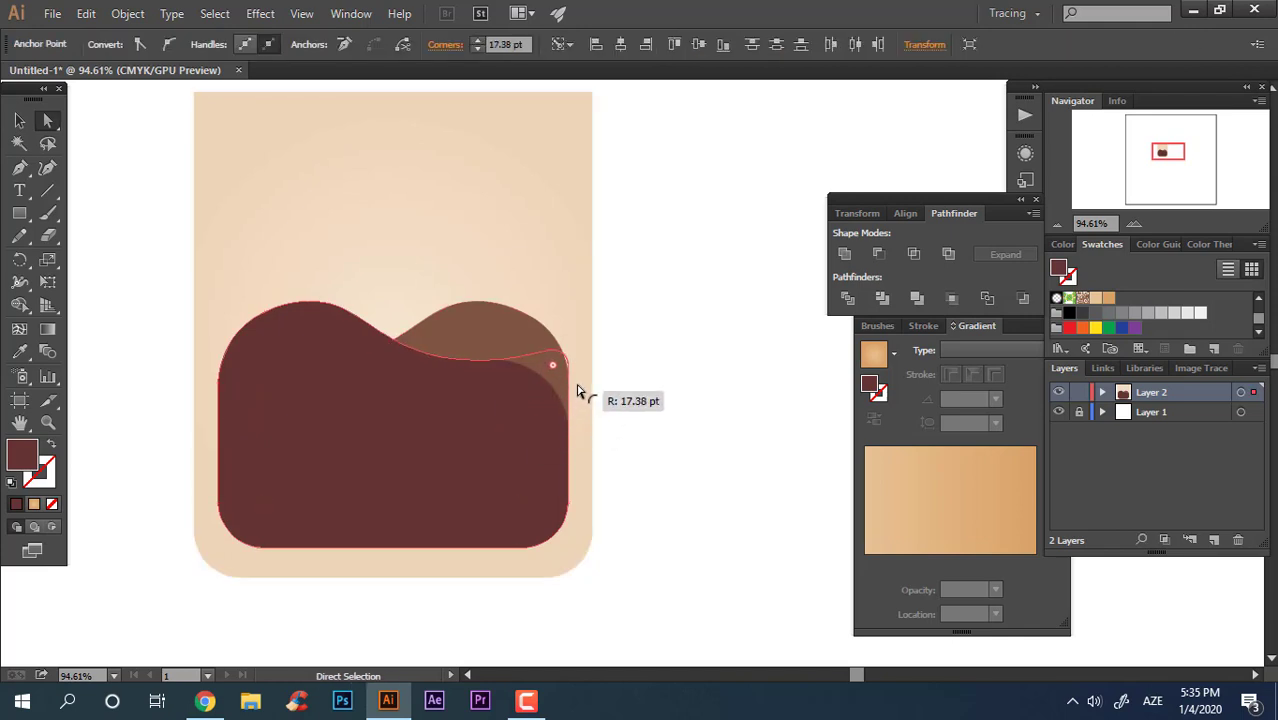
left_click_drag(565, 398, 566, 398)
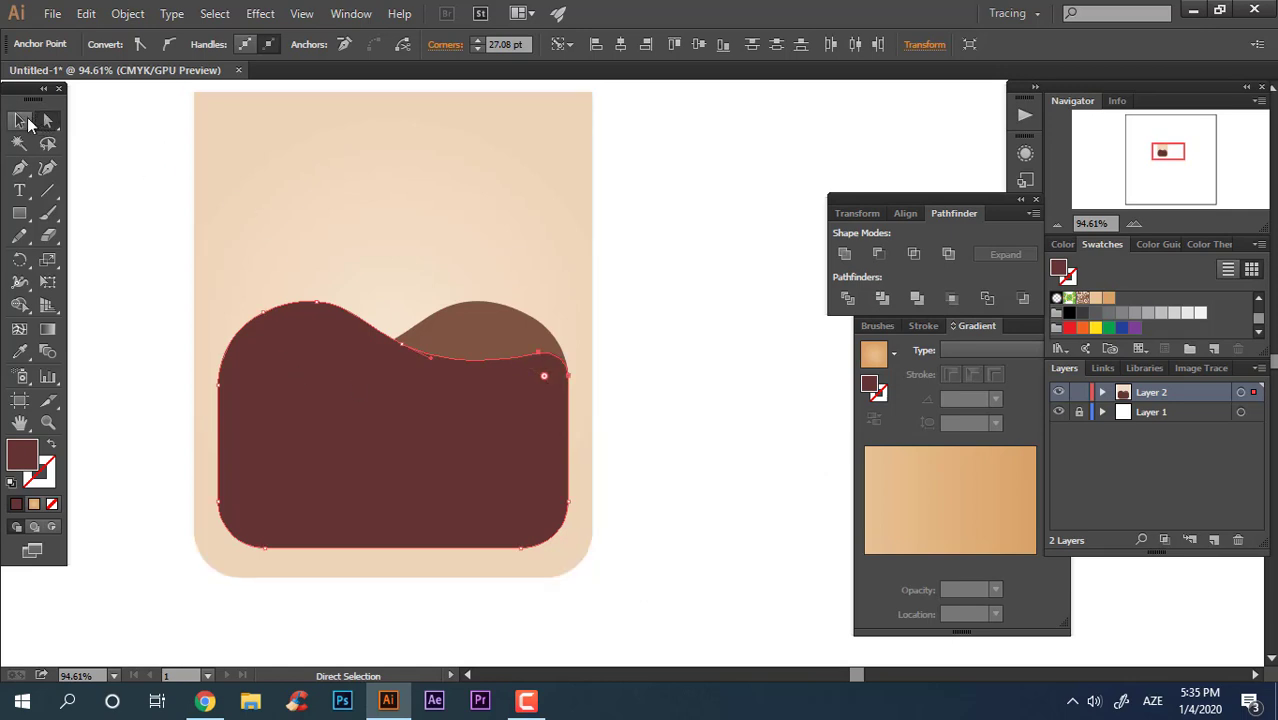
key("z")
mouse_move(693, 442)
left_mouse_down()
mouse_move(628, 485)
mouse_move(520, 332)
left_mouse_up()
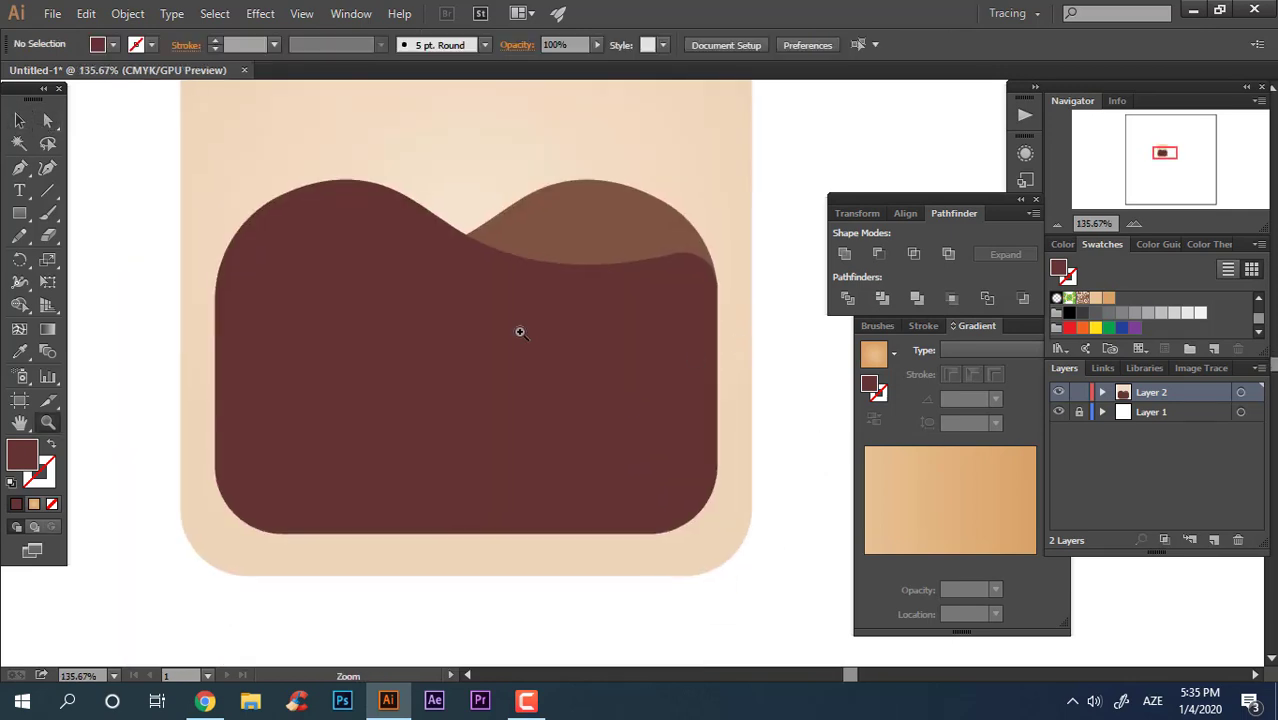
left_click(300, 225)
Step: Save the front wave's colour and a darker maroon shade as swatches
left_click(1213, 350)
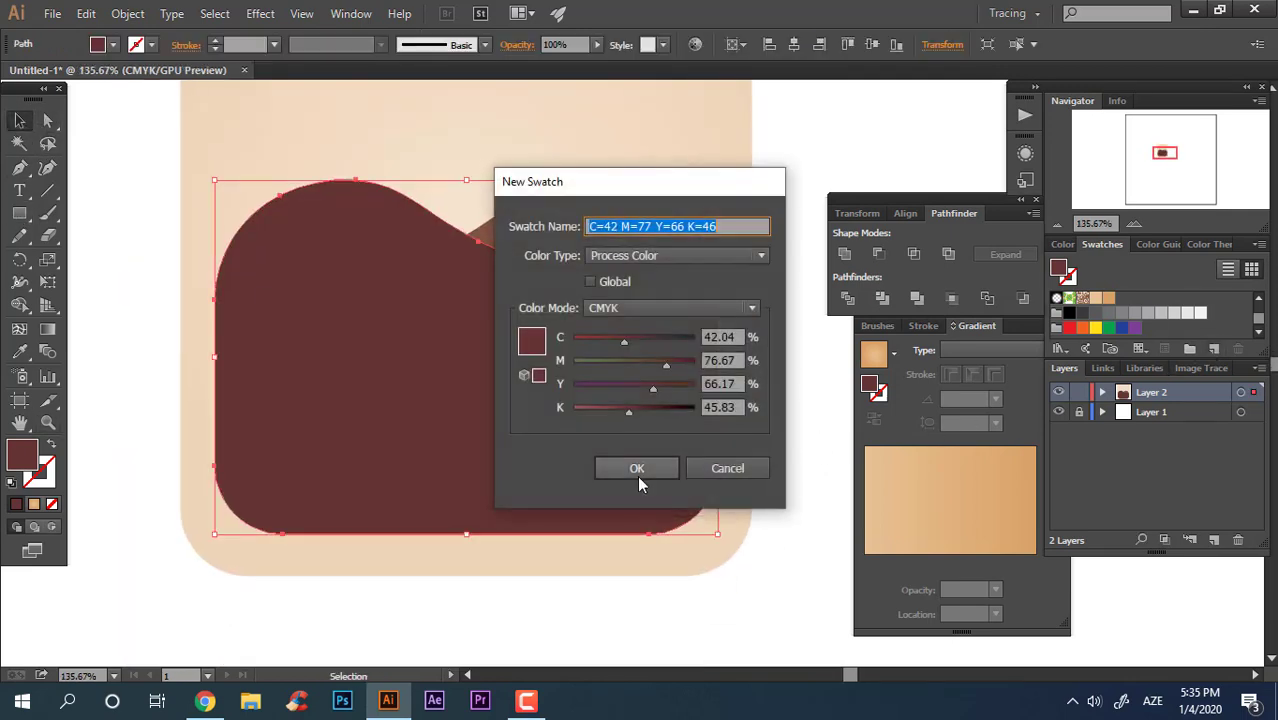
left_click(633, 465)
double_click(22, 455)
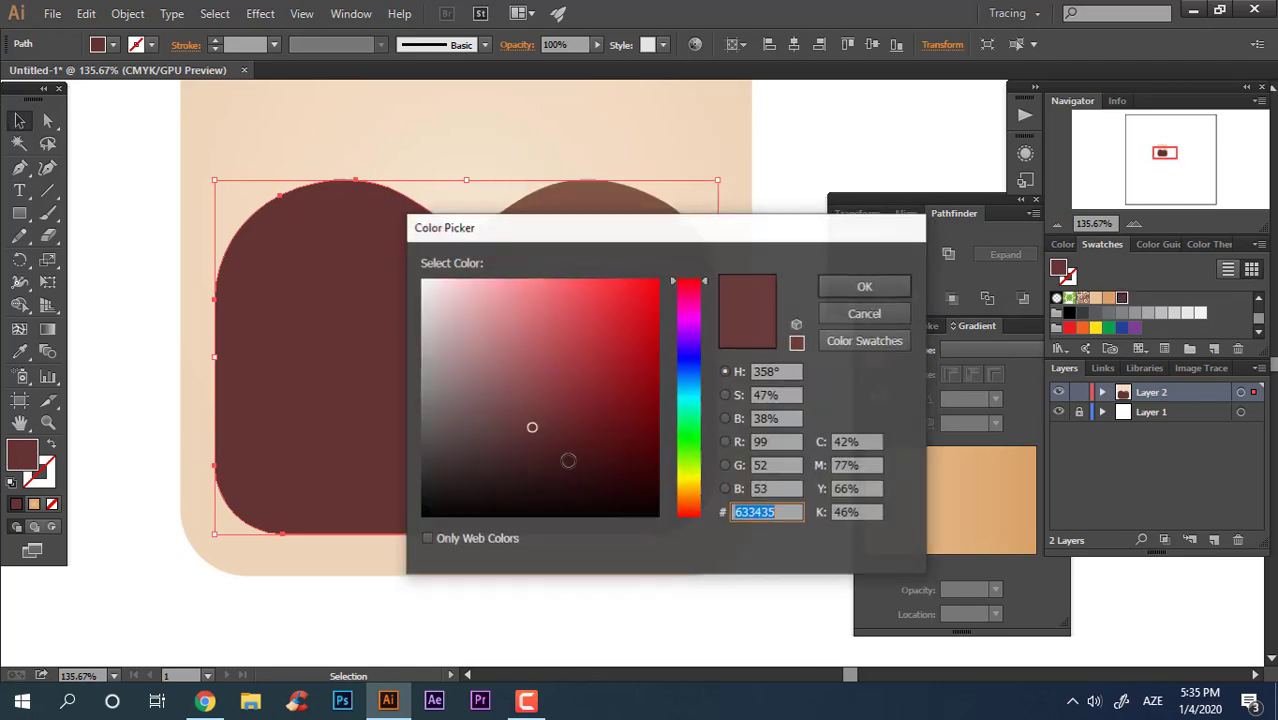
left_click(865, 286)
left_click(1215, 348)
left_click(645, 465)
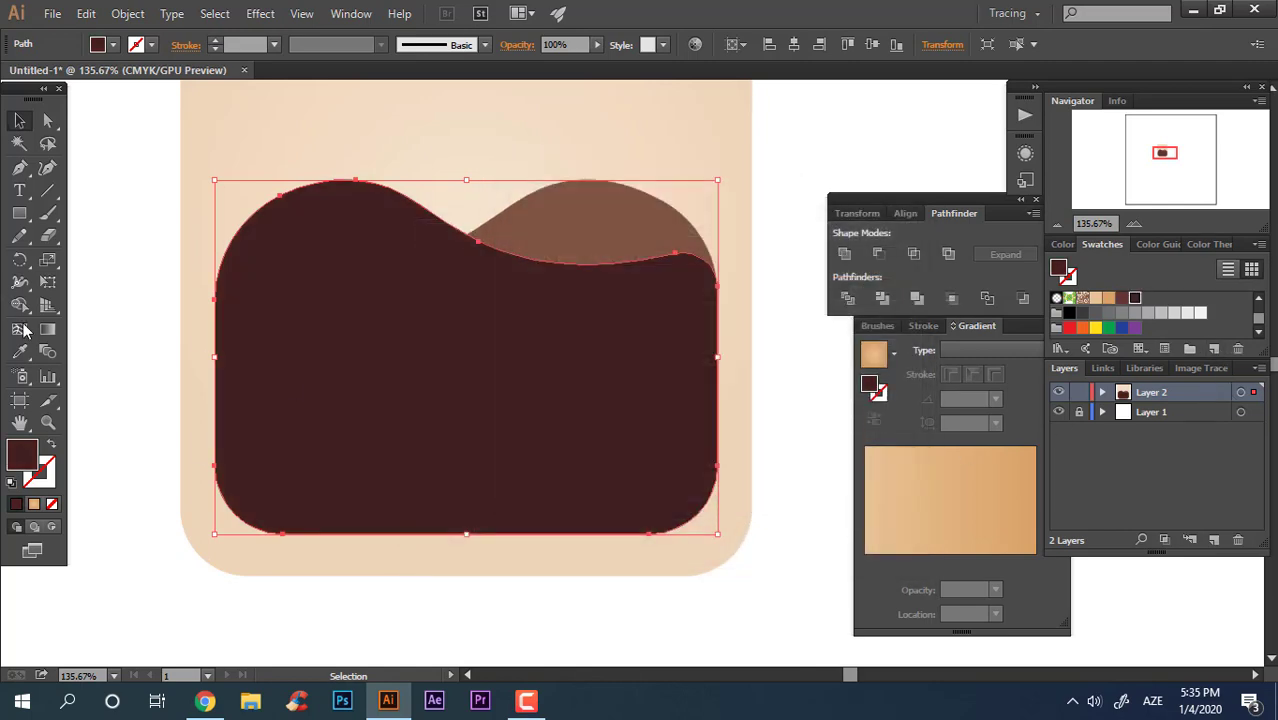
Step: Give the front wave a radial gradient angled -90° with a dark maroon end stop
left_click(47, 329)
left_click(408, 346)
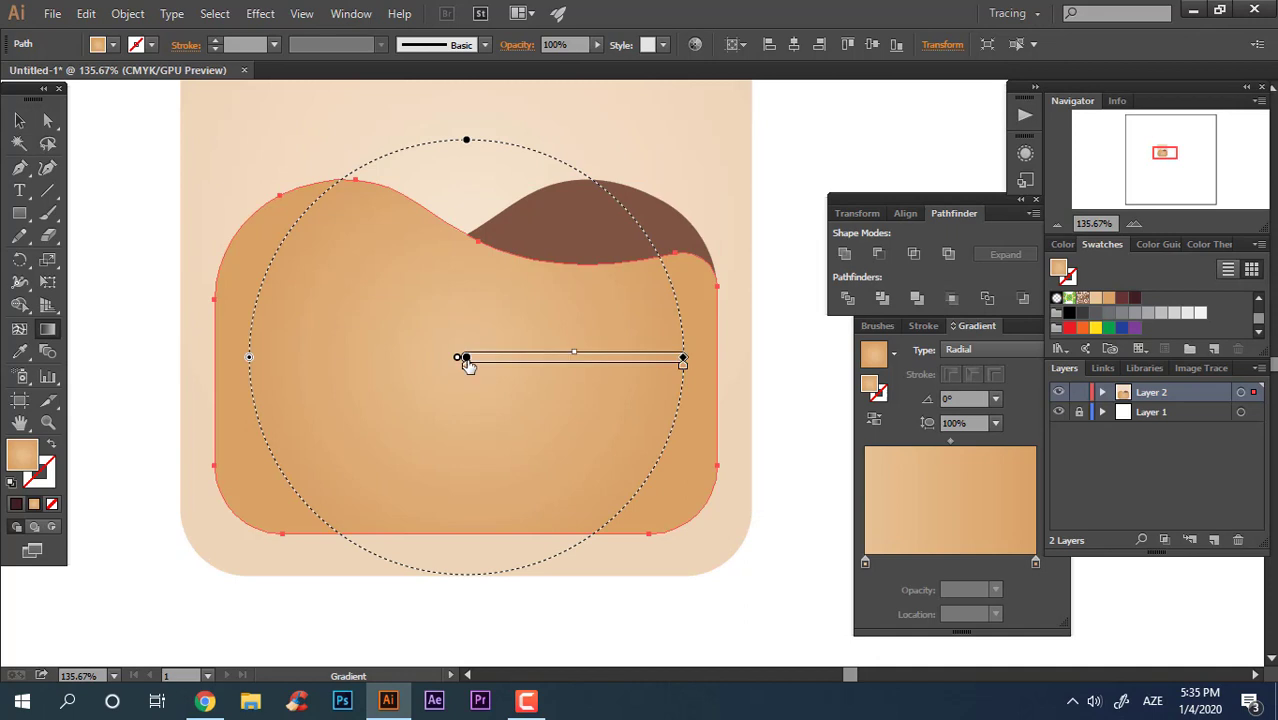
left_click_drag(466, 358, 440, 226)
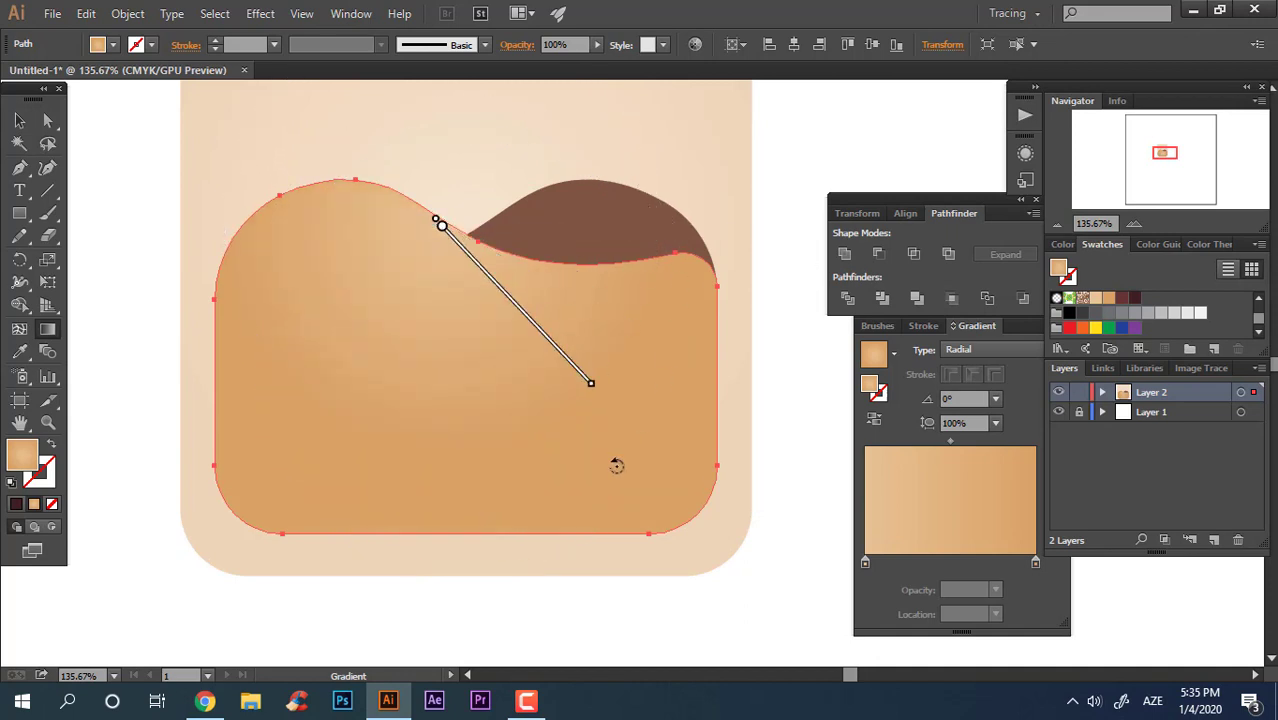
left_click_drag(668, 226, 462, 516)
double_click(446, 442)
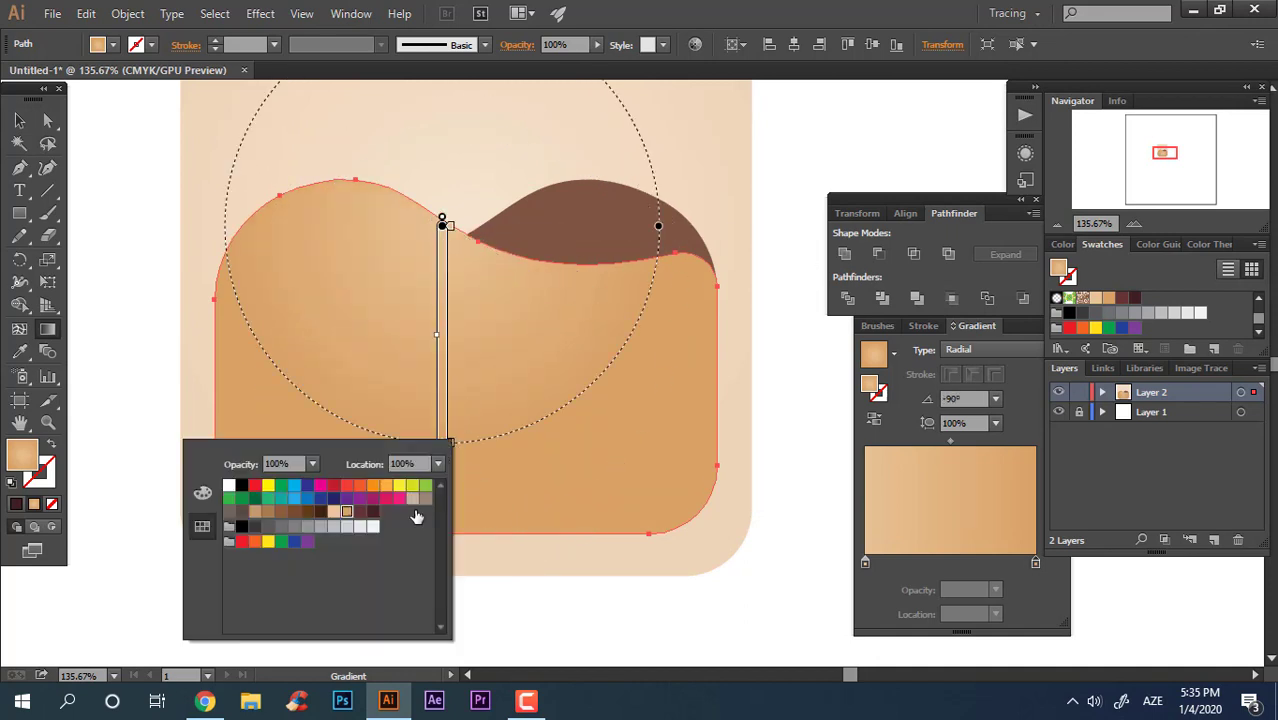
left_click(371, 512)
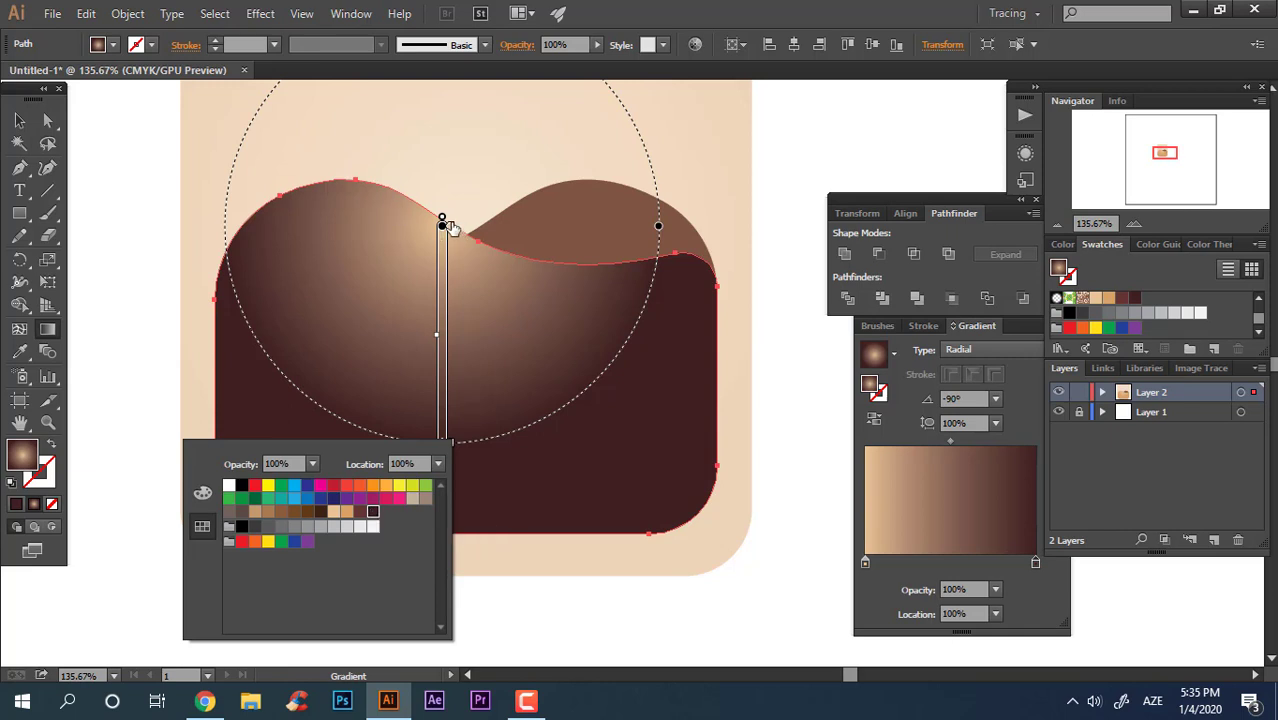
left_click(450, 228)
Step: Darken the gradient's start colour and shift its centre right toward the wave dip
double_click(444, 222)
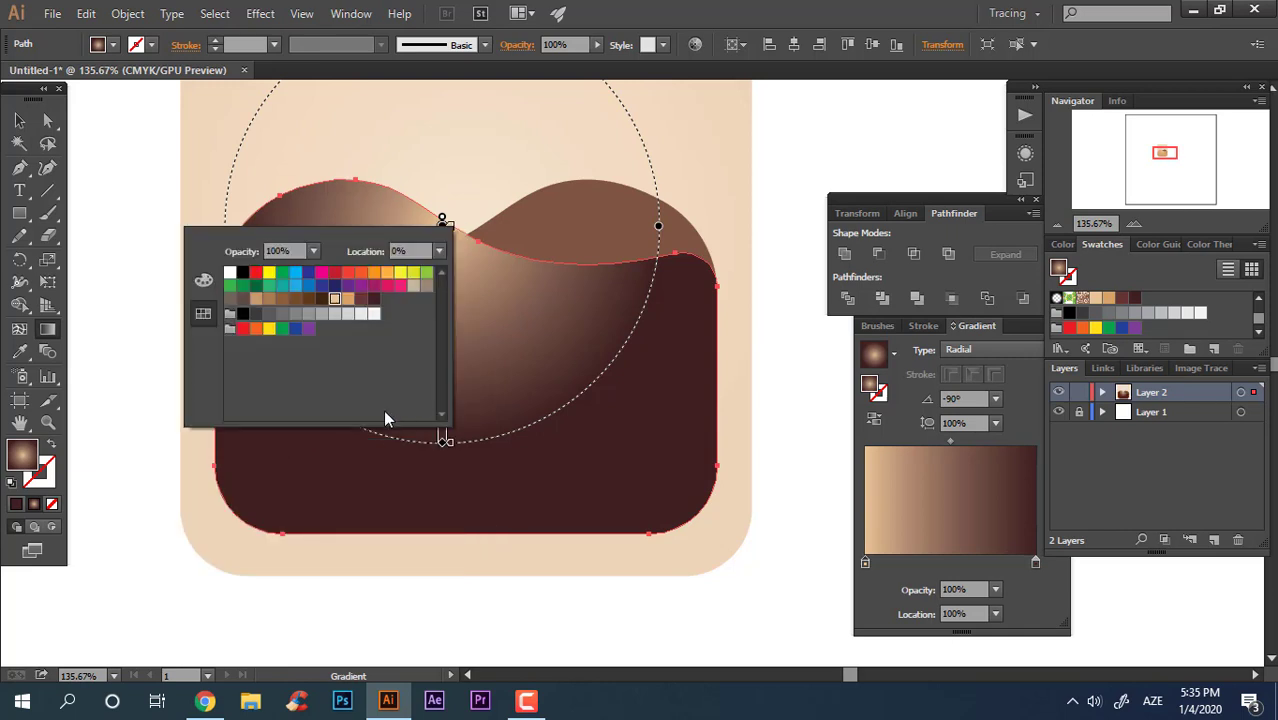
left_click(358, 300)
left_click(442, 220)
left_click_drag(442, 218, 486, 266)
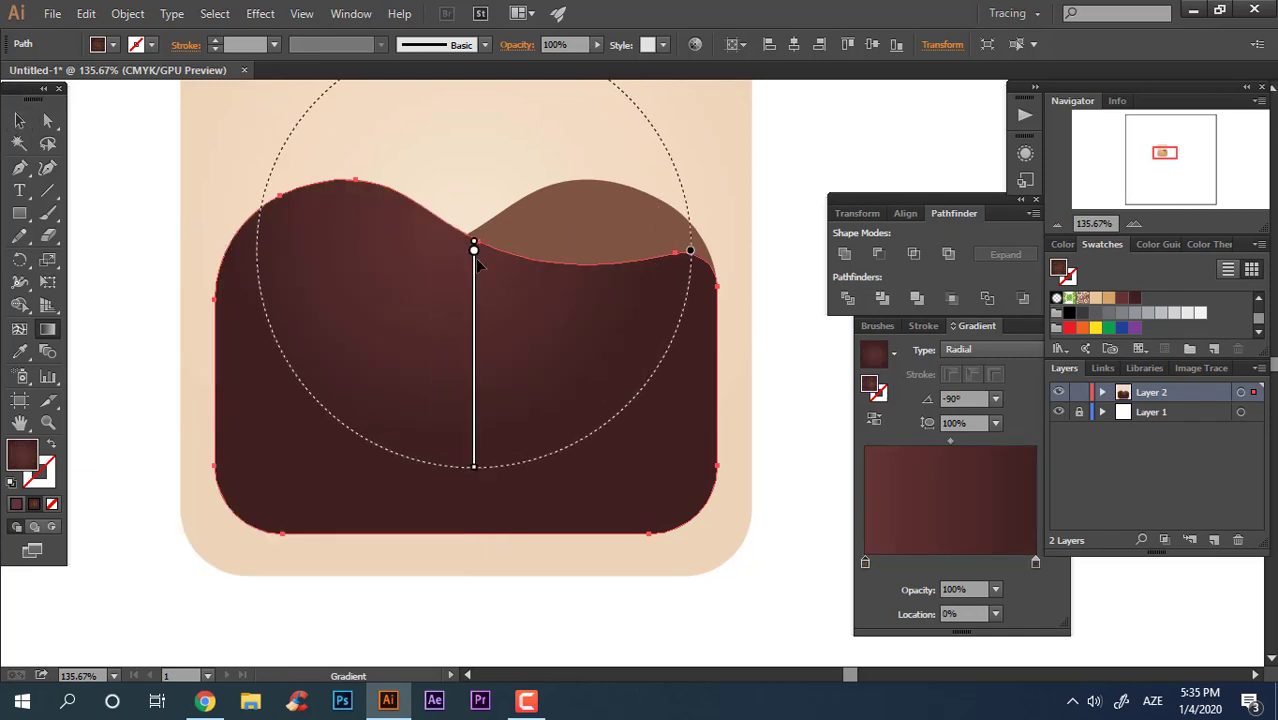
key("v")
key("ctrl+shift+a")
key("z")
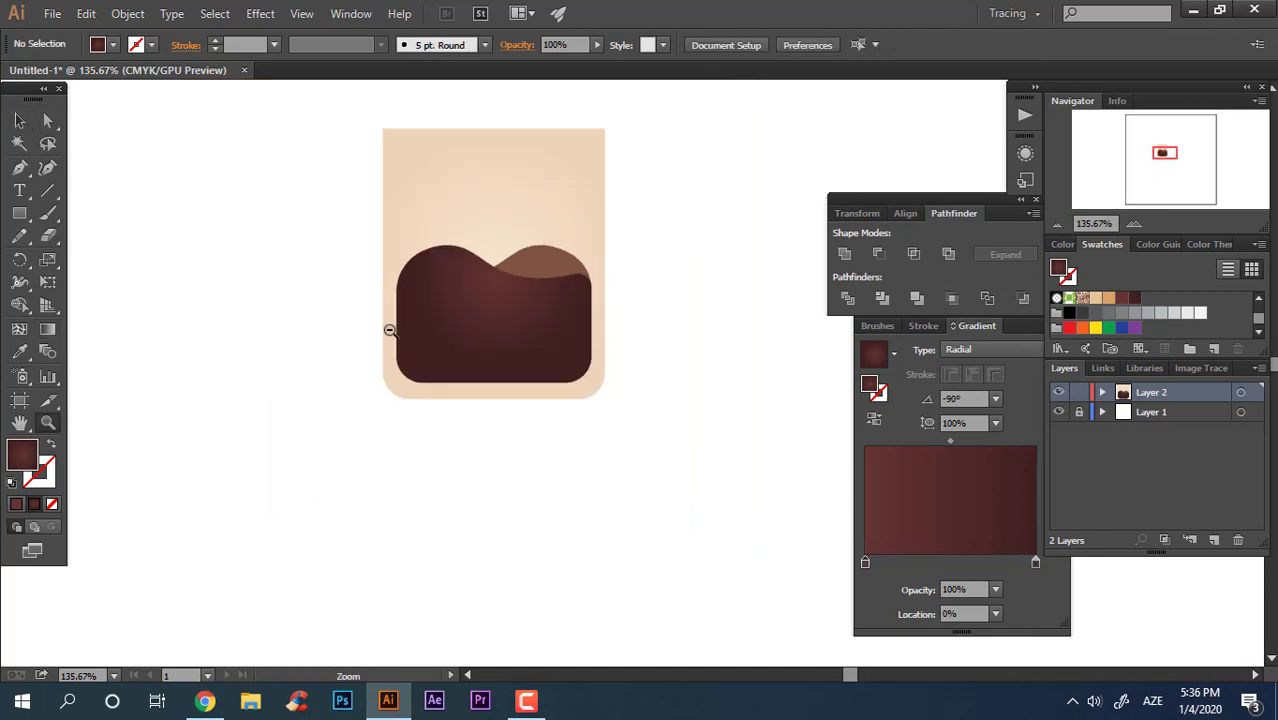
left_click_drag(388, 329, 631, 512)
Step: Save the back wave's colour and a warmer tan as swatches
key("v")
left_click(631, 512)
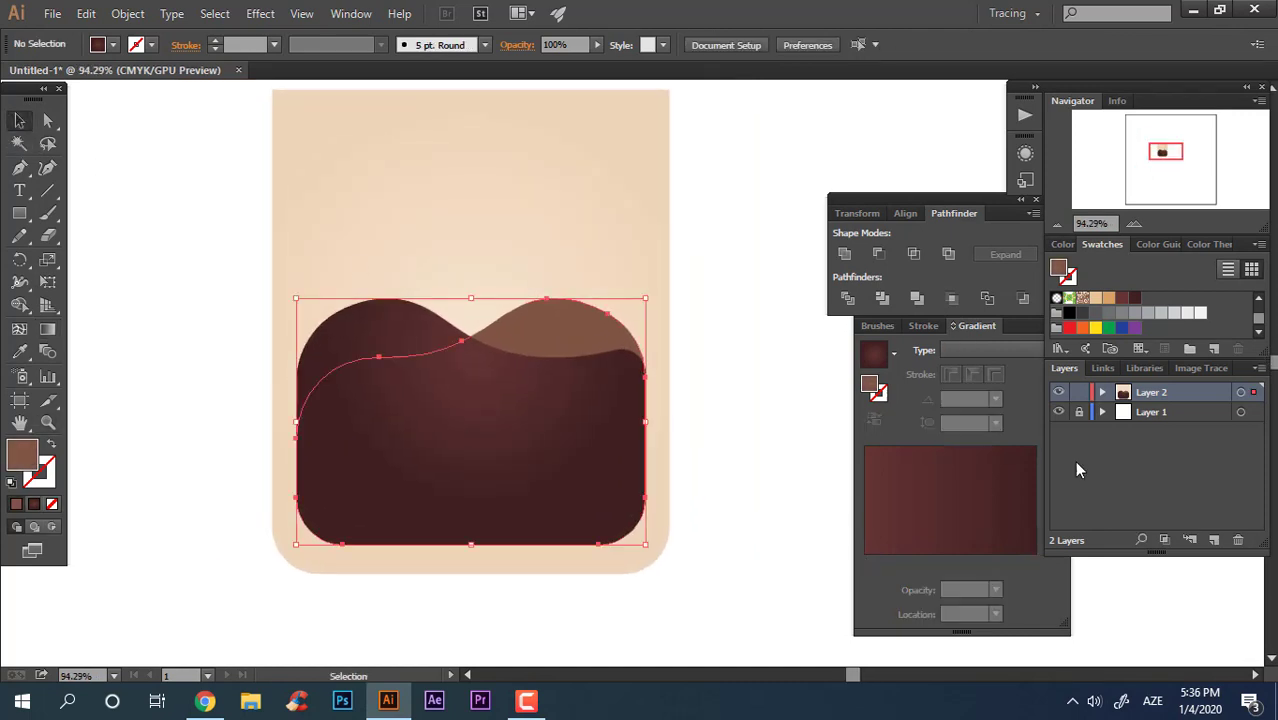
left_click(1214, 348)
left_click(636, 468)
double_click(22, 455)
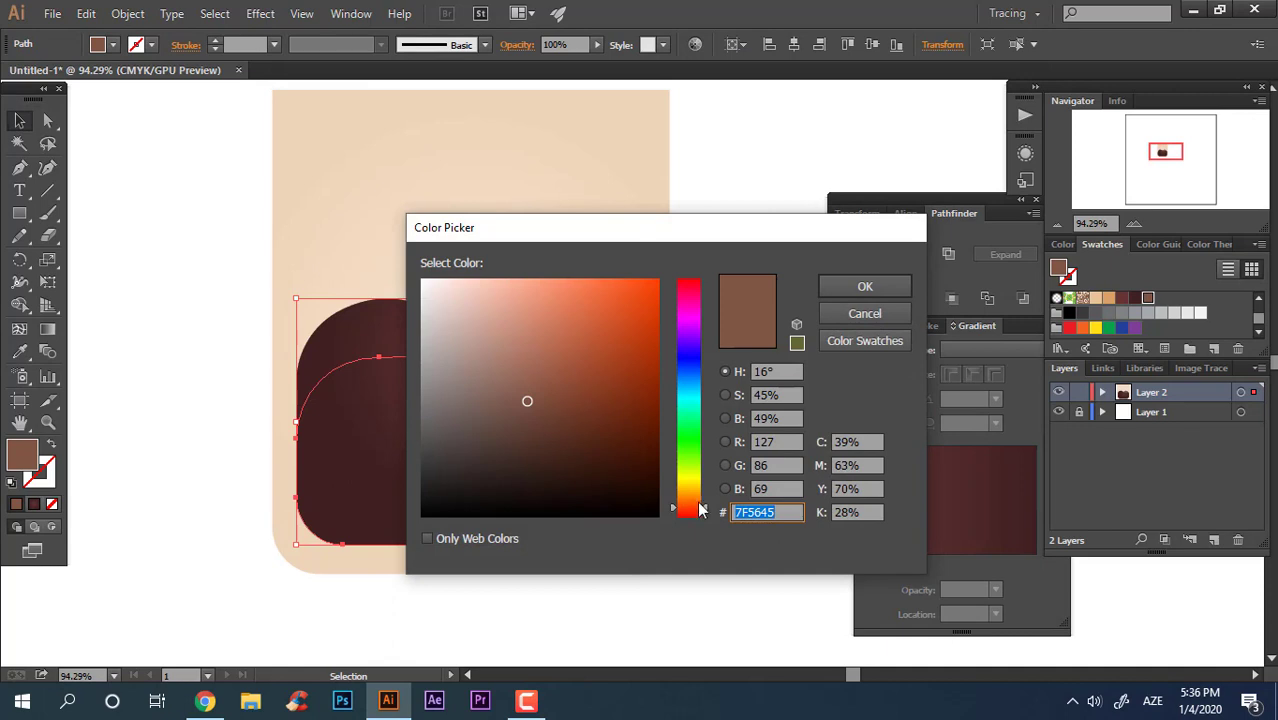
left_click_drag(700, 510, 699, 497)
left_click(886, 289)
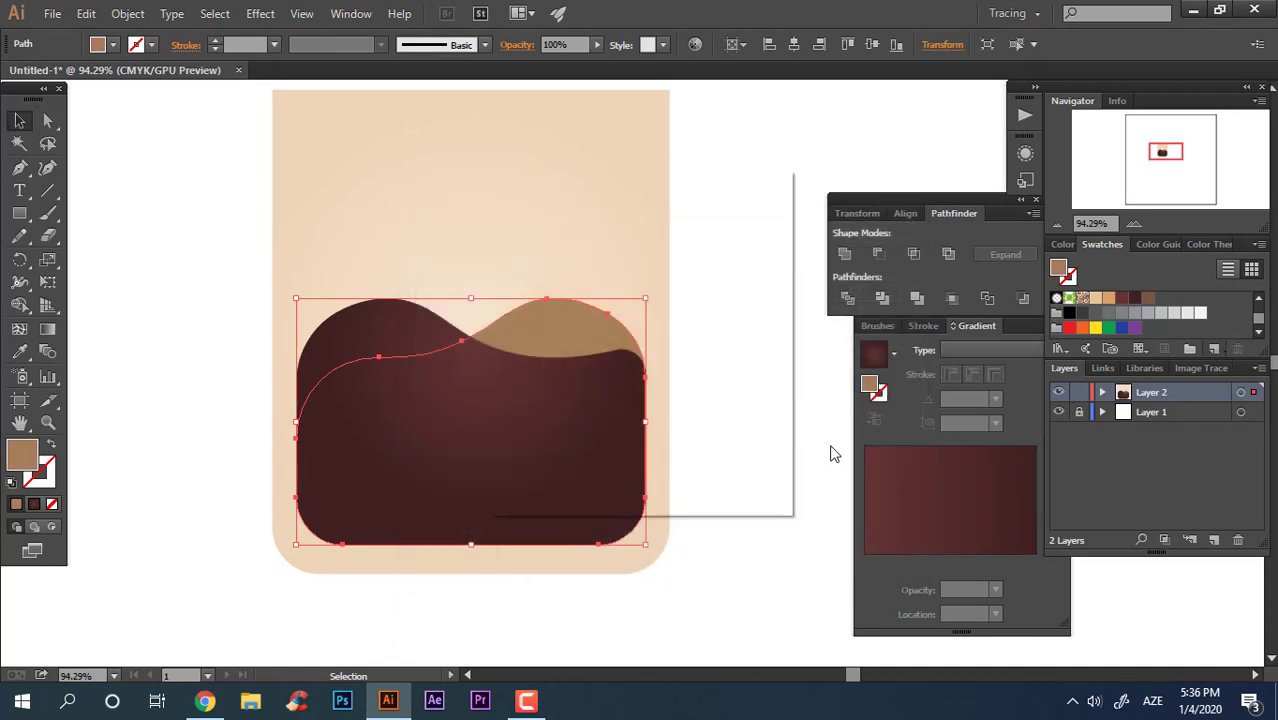
left_click(648, 470)
Step: Fill the back wave with a radial gradient starting from tan
scroll(550, 352, "up", 2)
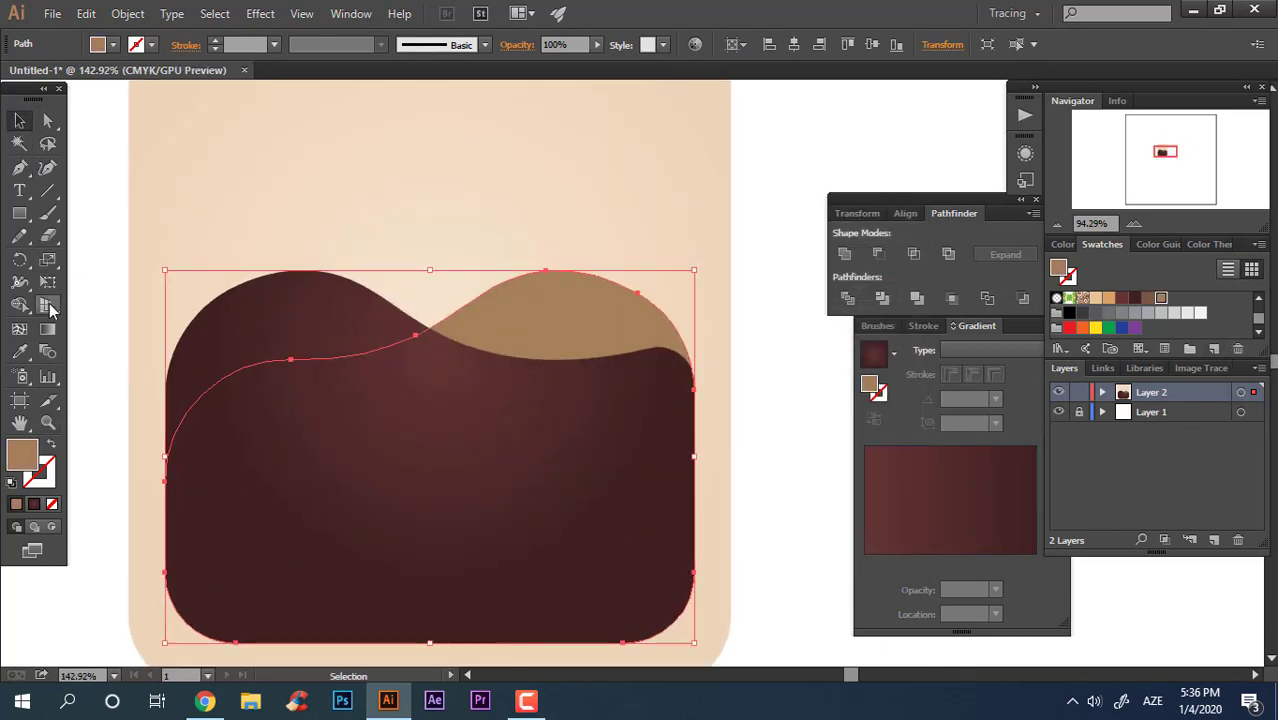
left_click(47, 329)
left_click(513, 322)
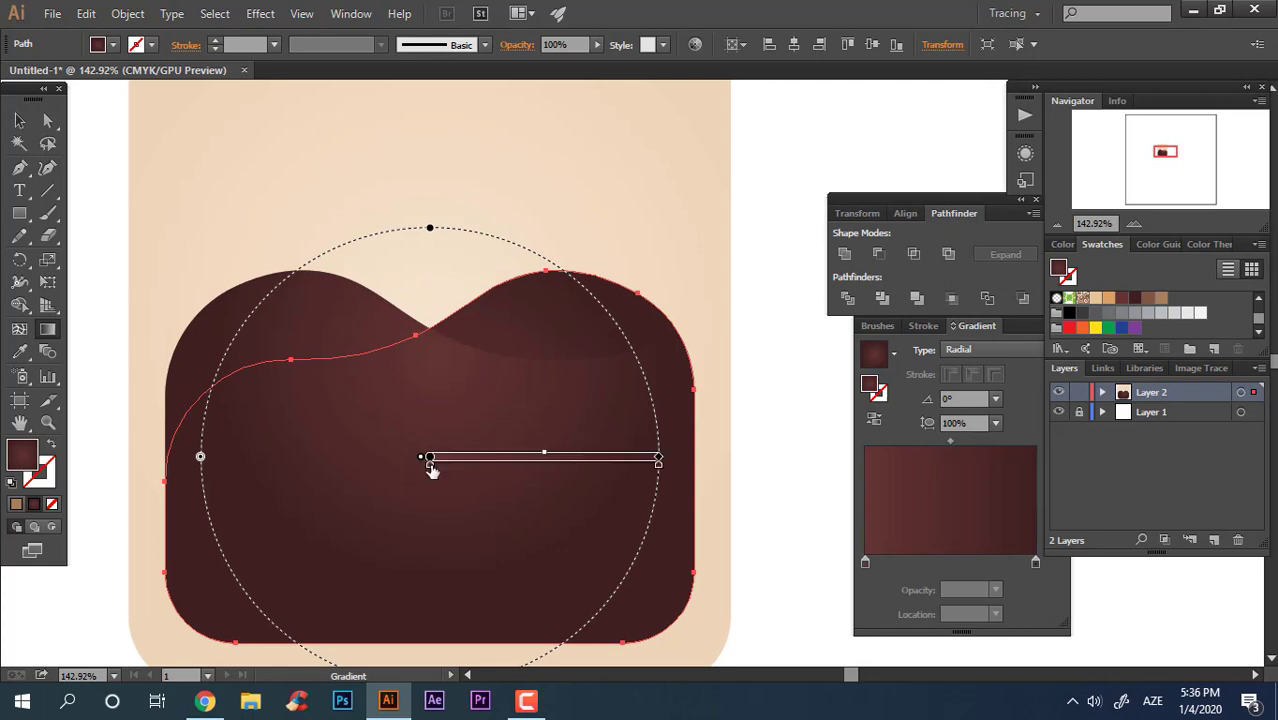
double_click(430, 460)
left_click(373, 540)
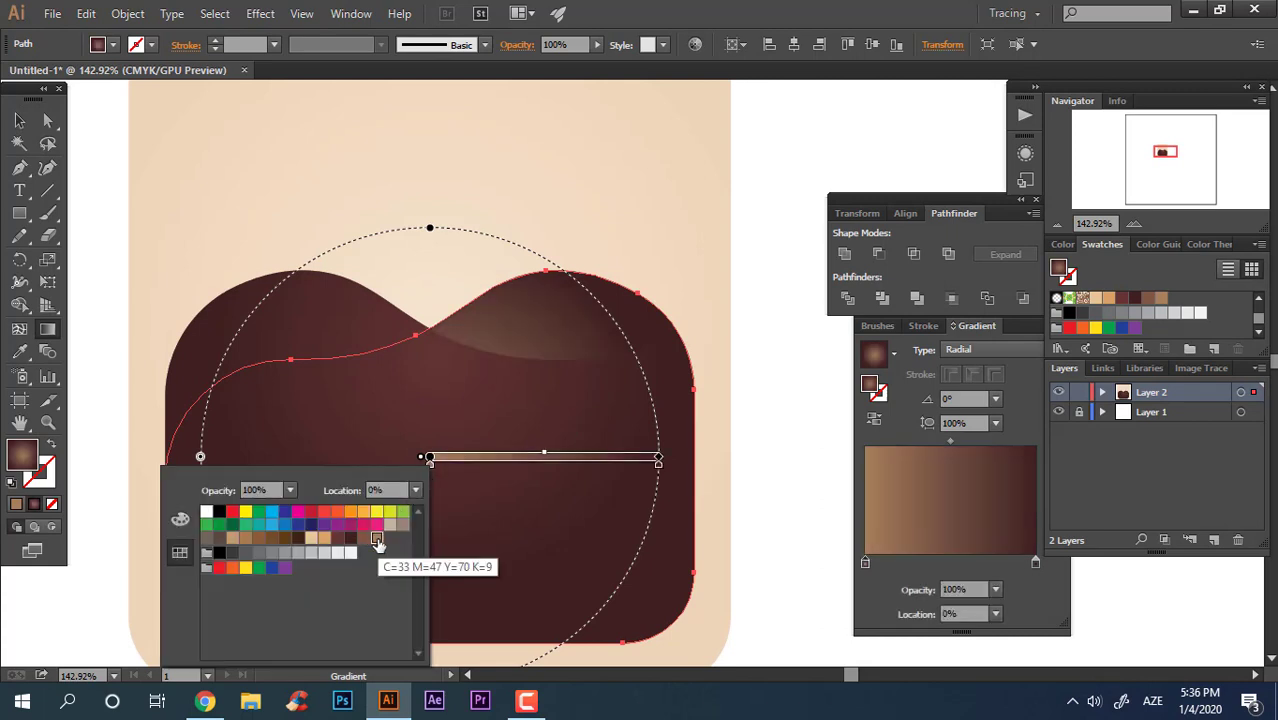
left_click(662, 458)
Step: Set the back wave gradient's end colour and move its radial centre upward
double_click(658, 463)
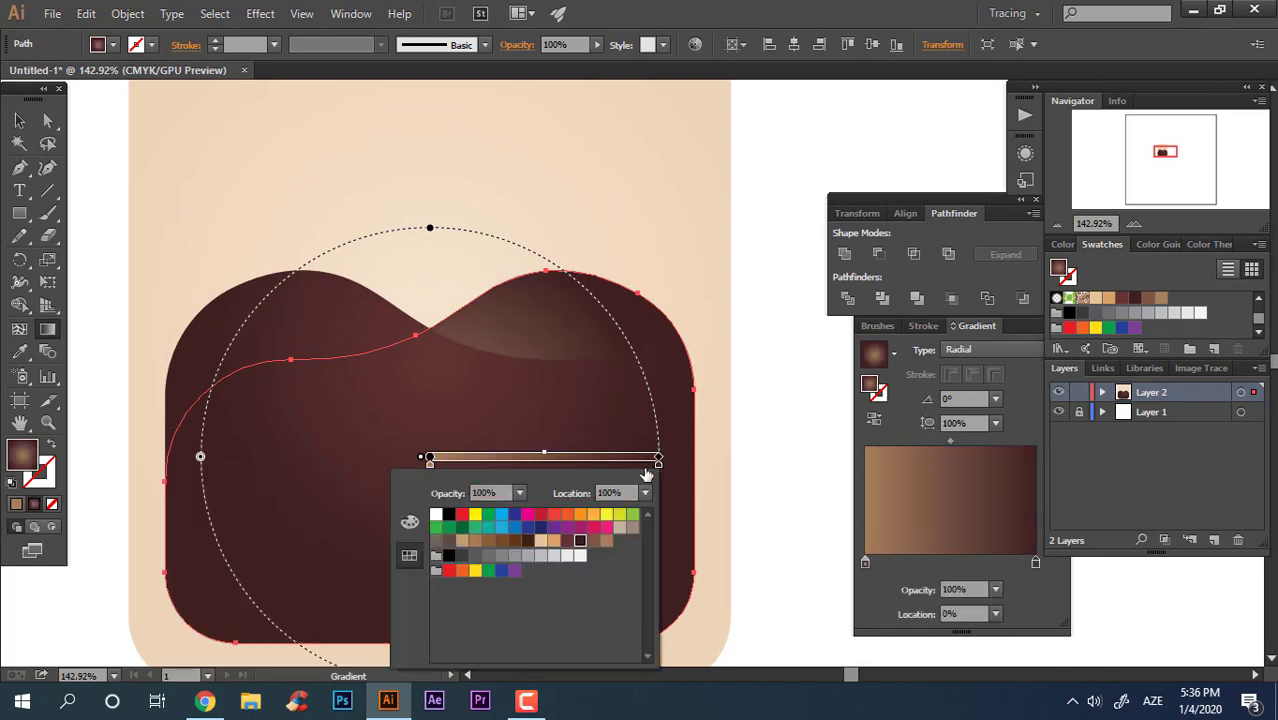
left_click(594, 541)
left_click(430, 458)
mouse_move(430, 458)
left_mouse_down()
mouse_move(474, 347)
mouse_move(380, 335)
left_mouse_up()
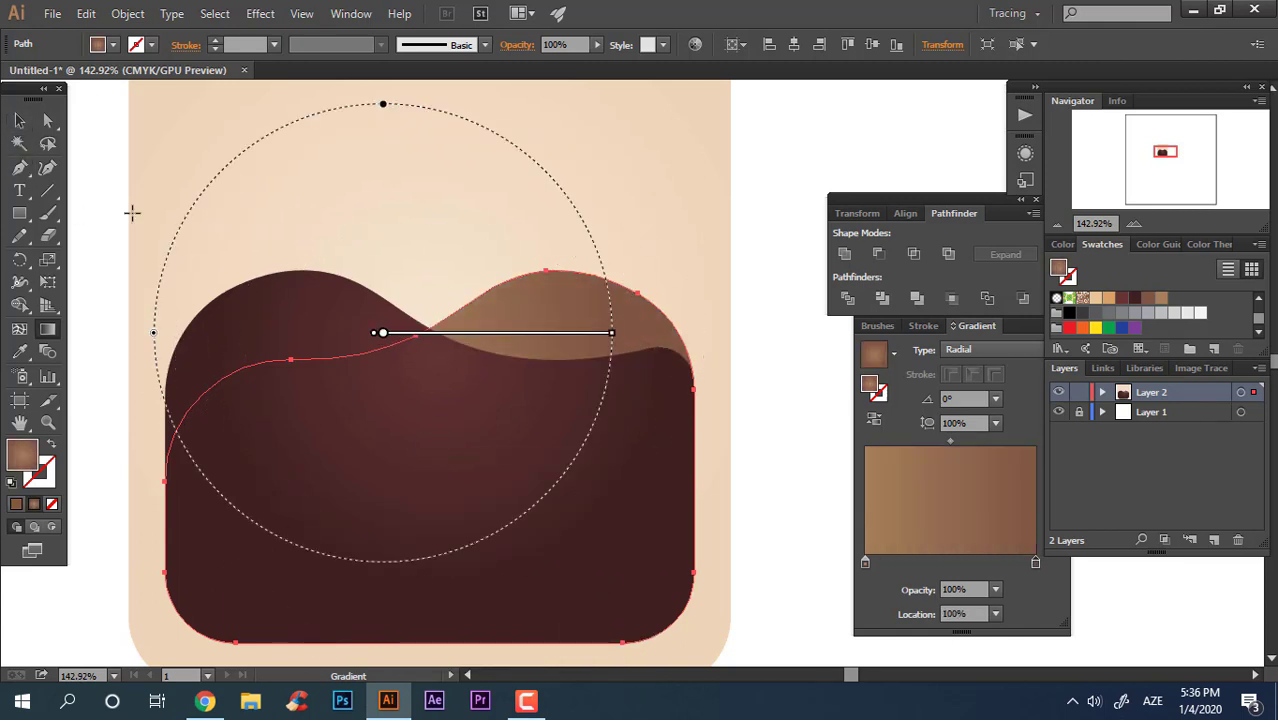
key("v")
left_click(98, 234)
scroll(590, 365, "down", 4)
scroll(667, 470, "up", 1)
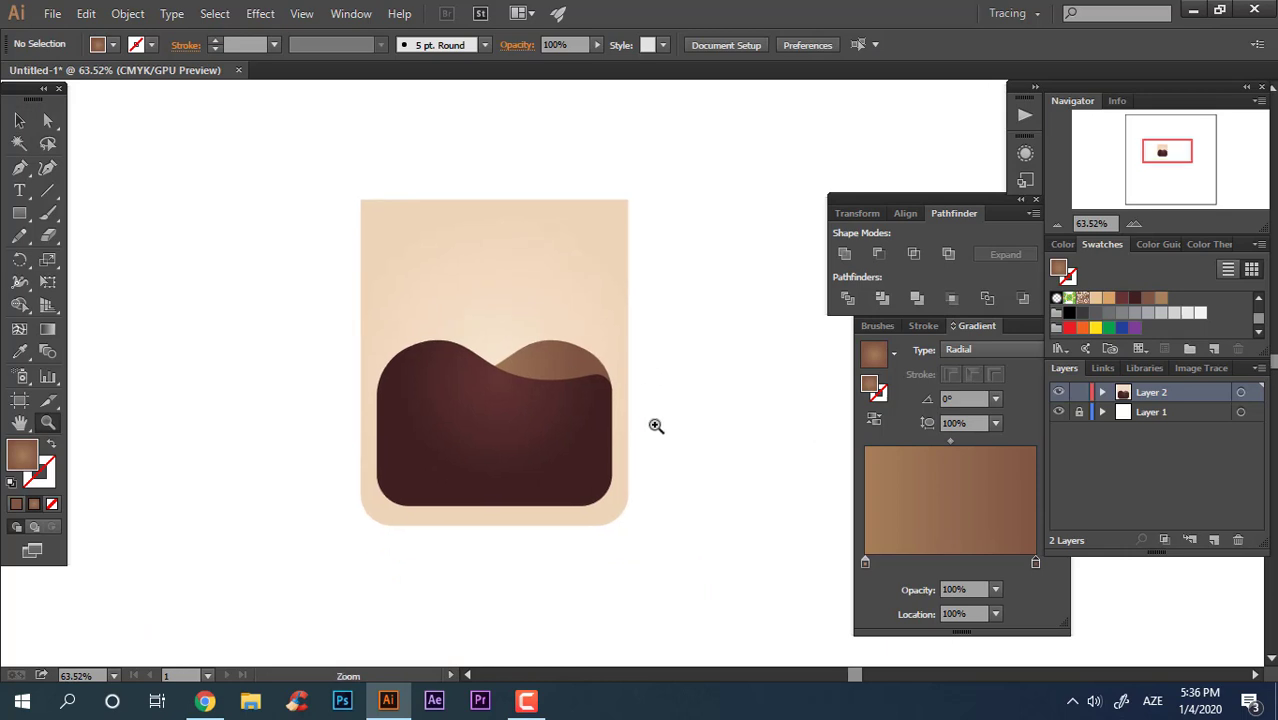
scroll(655, 425, "up", 1)
scroll(600, 370, "up", 2)
Step: Pen-draw a curved wave shape across the lower coffee and fill it dark maroon
scroll(620, 410, "down", 2)
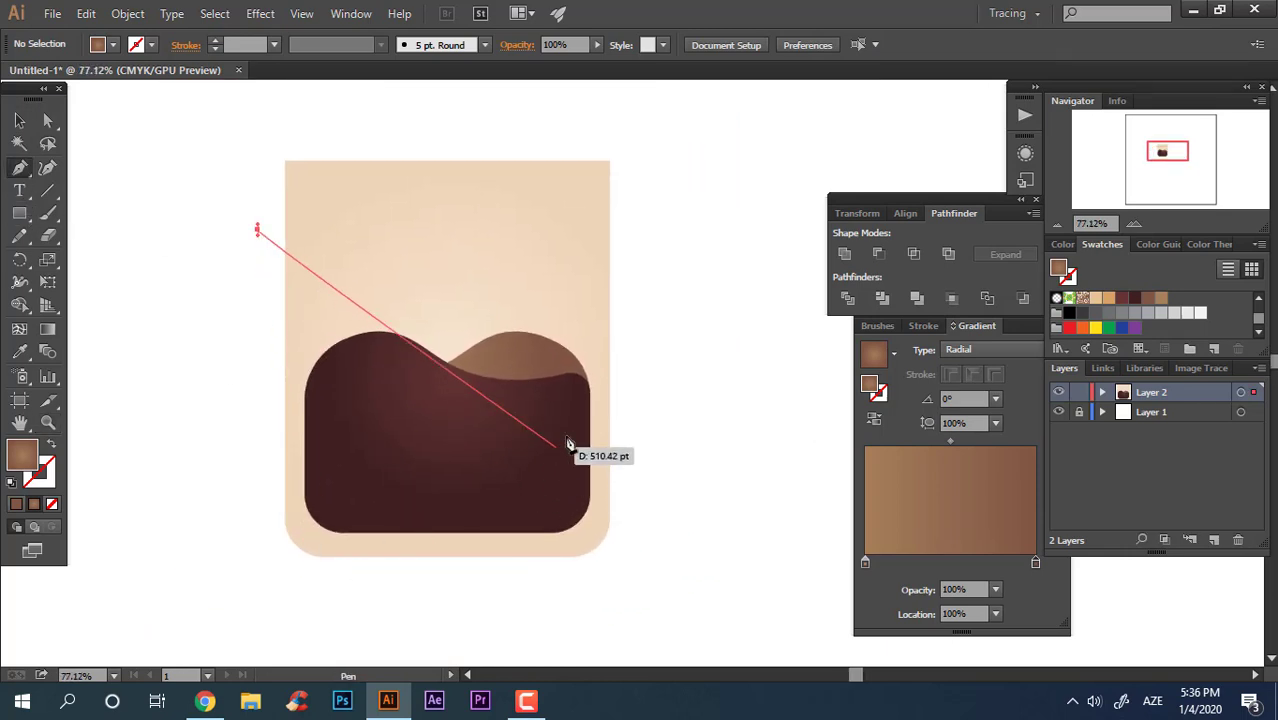
left_click_drag(567, 432, 826, 217)
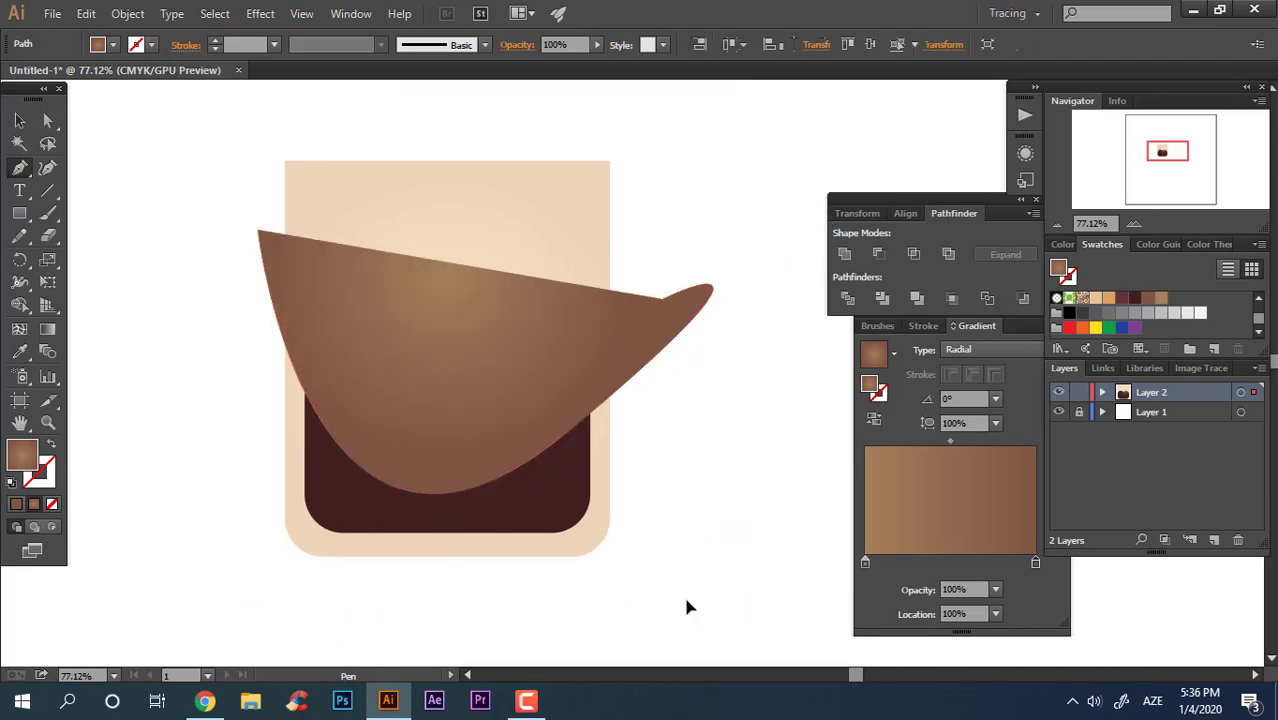
left_click(757, 594)
left_click(322, 640)
left_click(158, 522)
left_click(257, 231)
left_click(1135, 298)
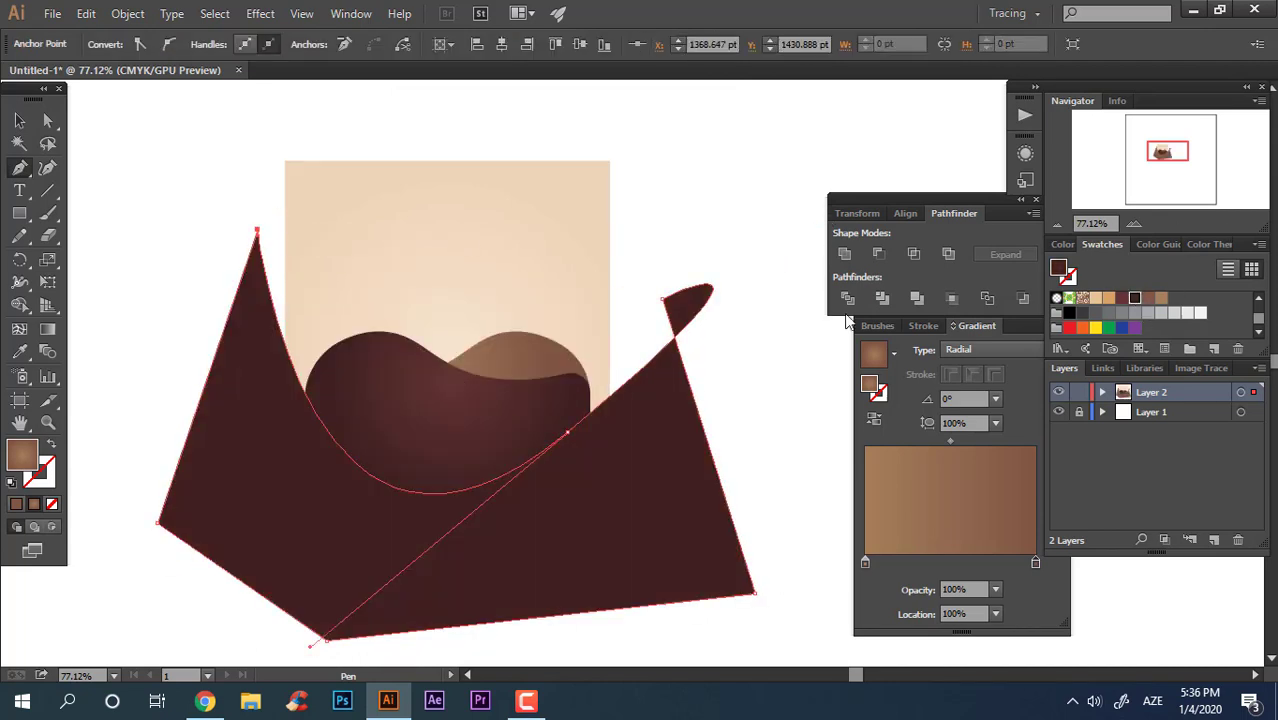
double_click(22, 455)
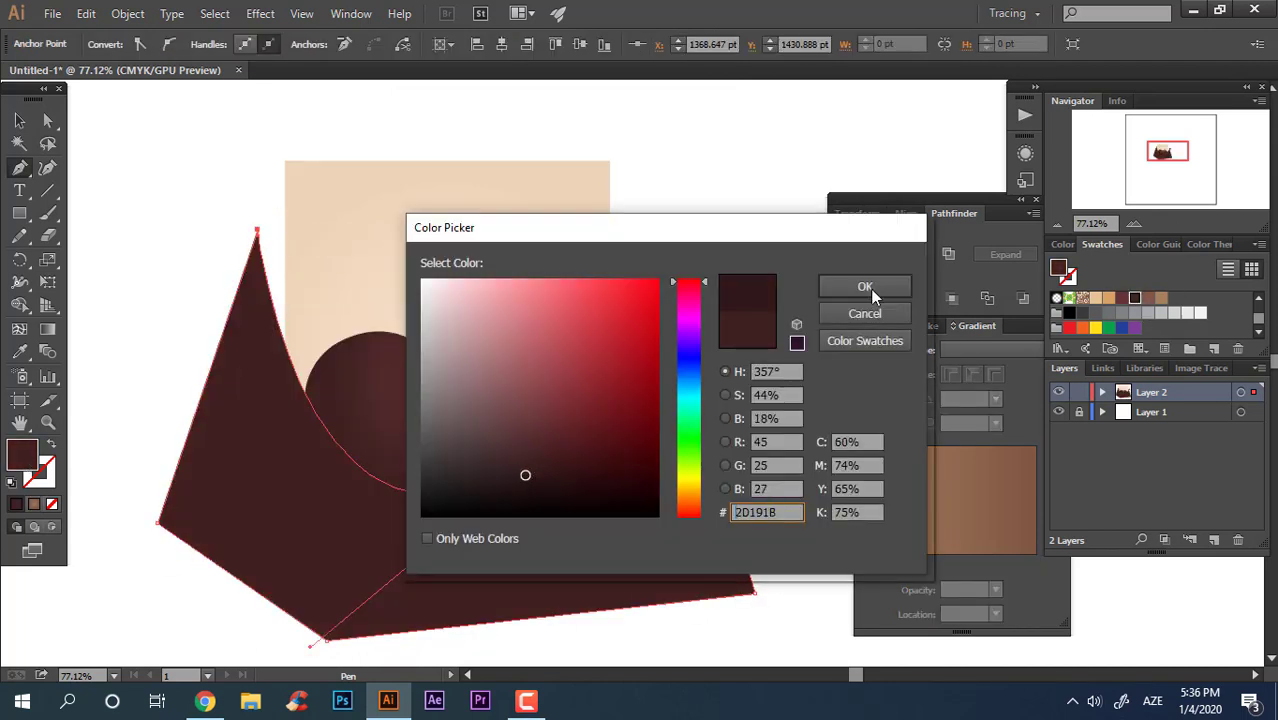
left_click(866, 287)
Step: Give the maroon overlay shape 50% opacity
key("v")
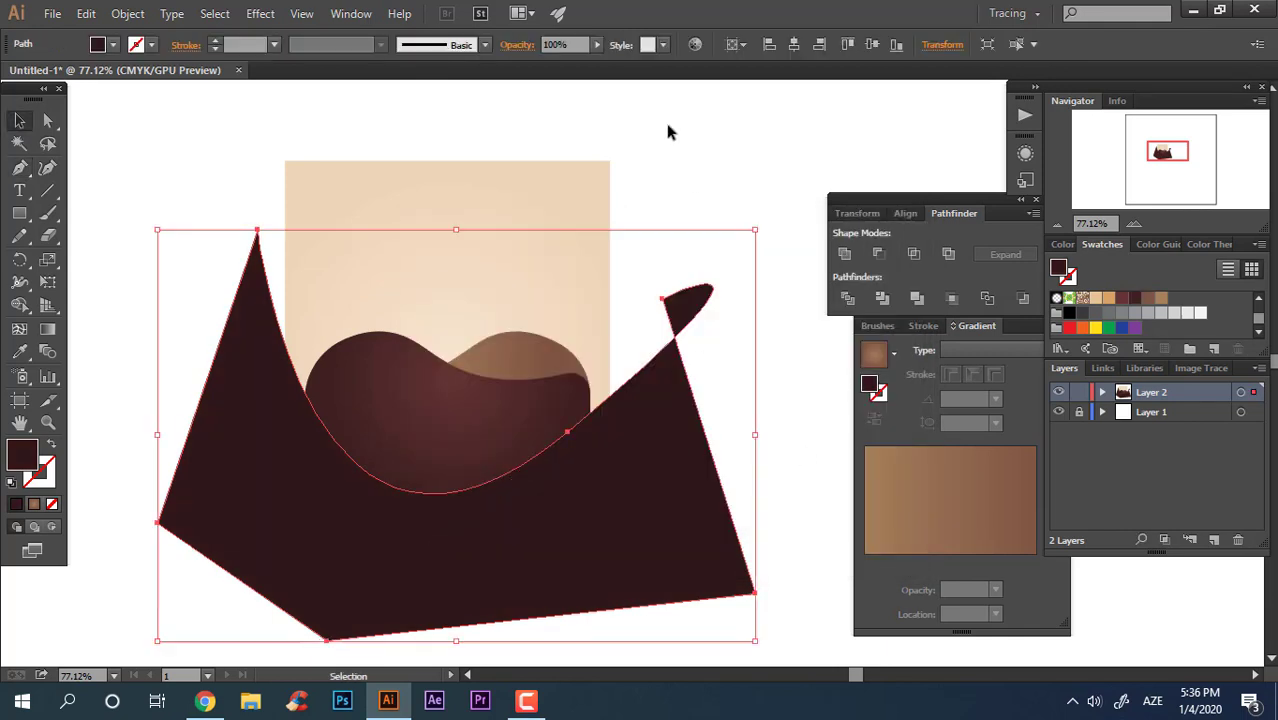
type("50")
key("Return")
key("period")
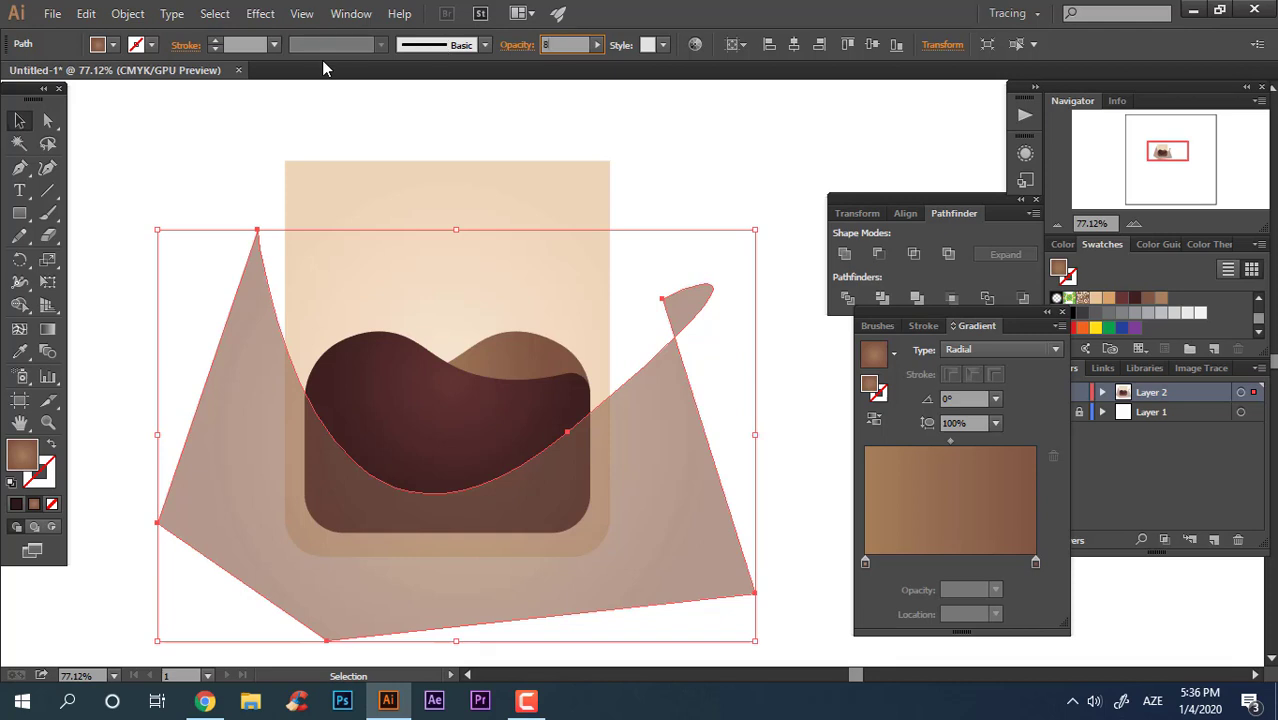
type("0")
key("Return")
left_click(350, 110)
Step: Clip the overlay to the coffee shapes and delete the leftover part outside the coffee
key("a")
left_click(490, 395)
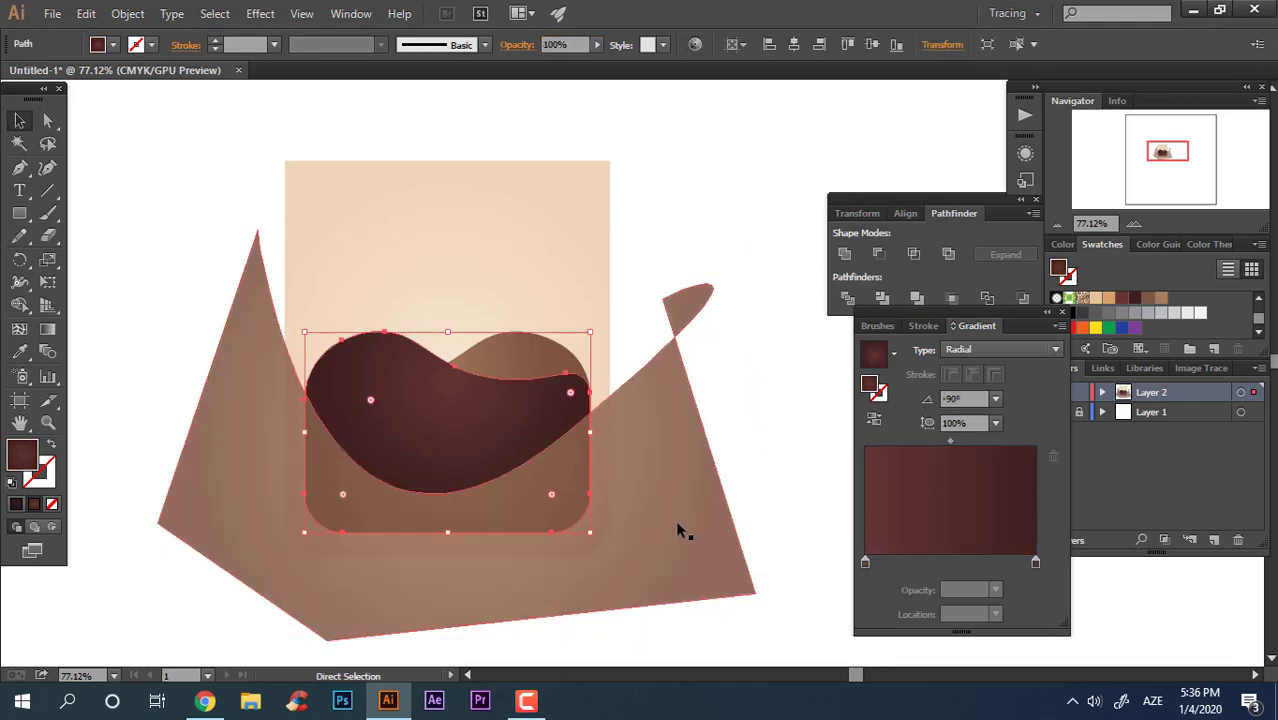
key("v")
left_click(677, 530)
right_click(645, 505)
left_click(700, 414)
left_click(683, 484)
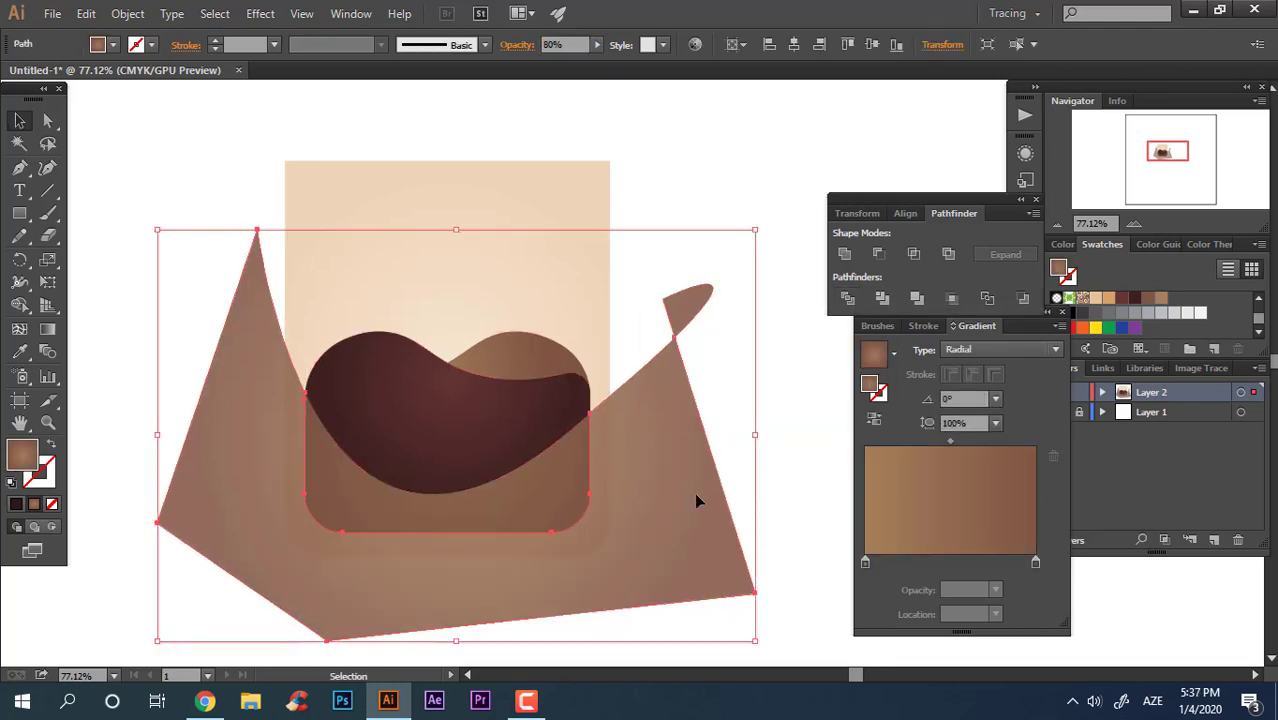
left_click(736, 391)
left_click(676, 308)
key("Delete")
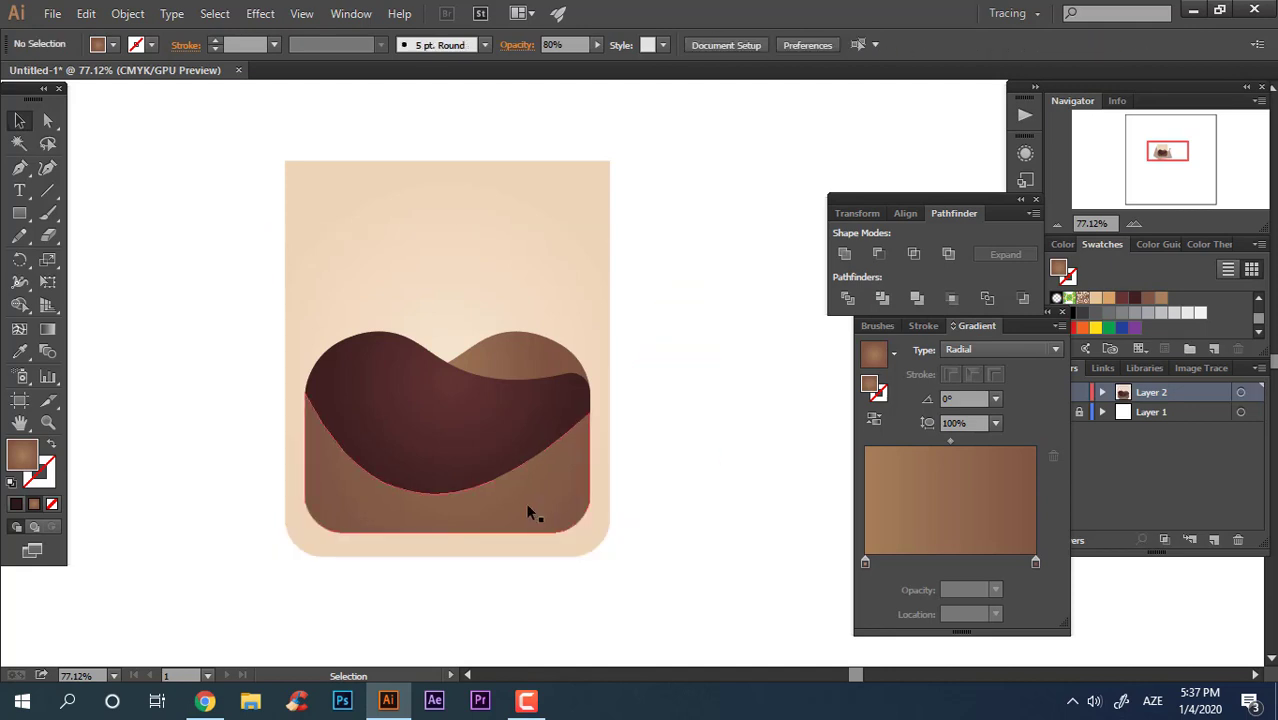
Step: Refill the clipped shadow with #281718 and set its opacity to 50%
left_click(530, 512)
left_click(1134, 297)
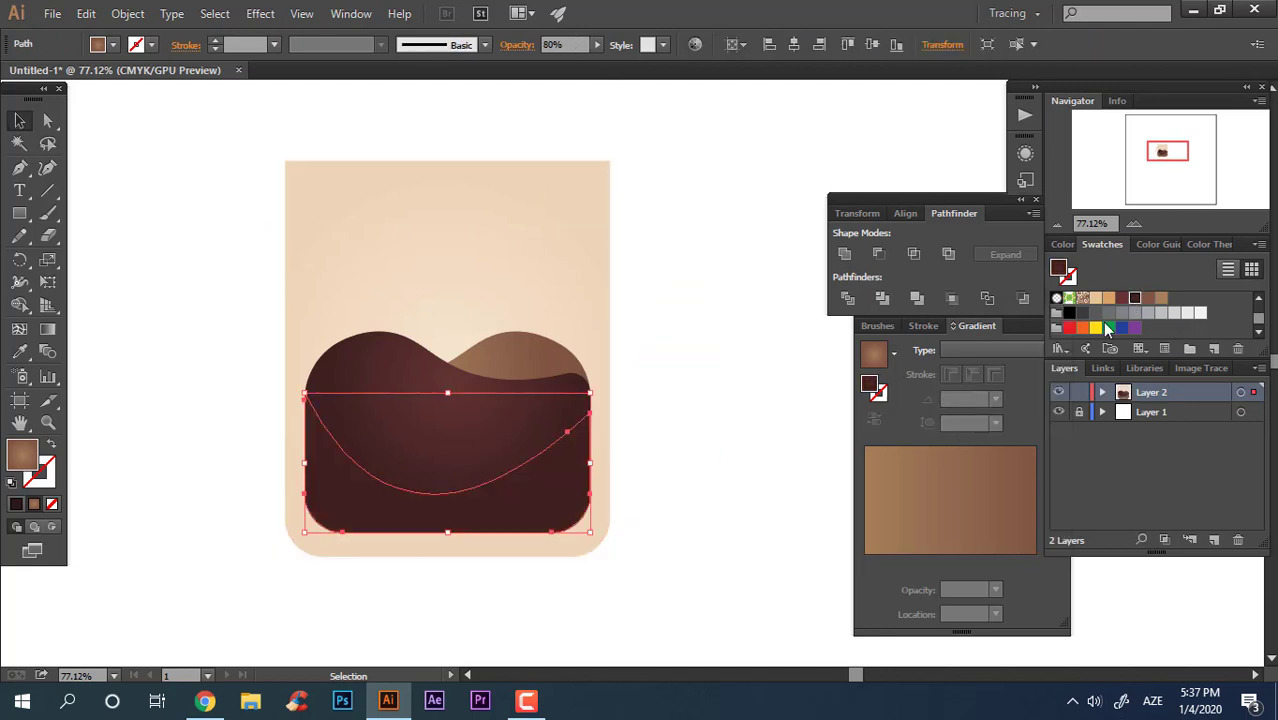
double_click(19, 450)
left_click(524, 477)
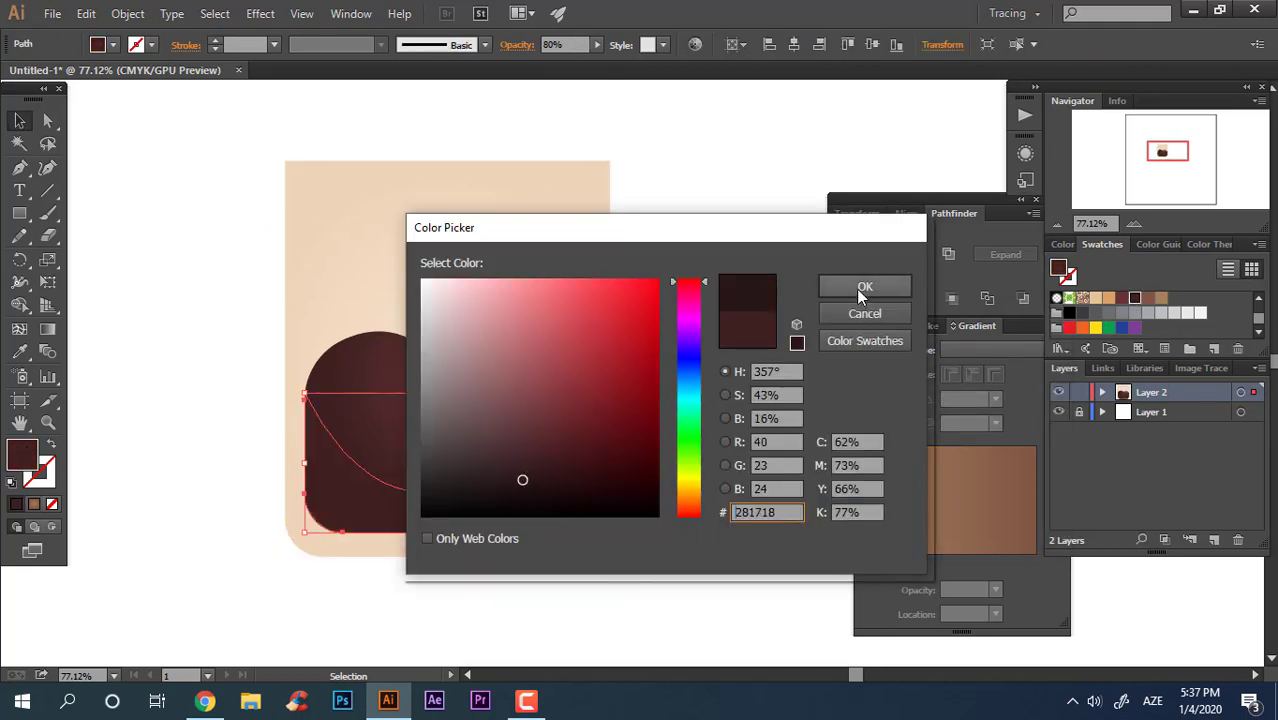
left_click(861, 286)
left_click(715, 541)
scroll(656, 514, "up", 1)
left_click(510, 539)
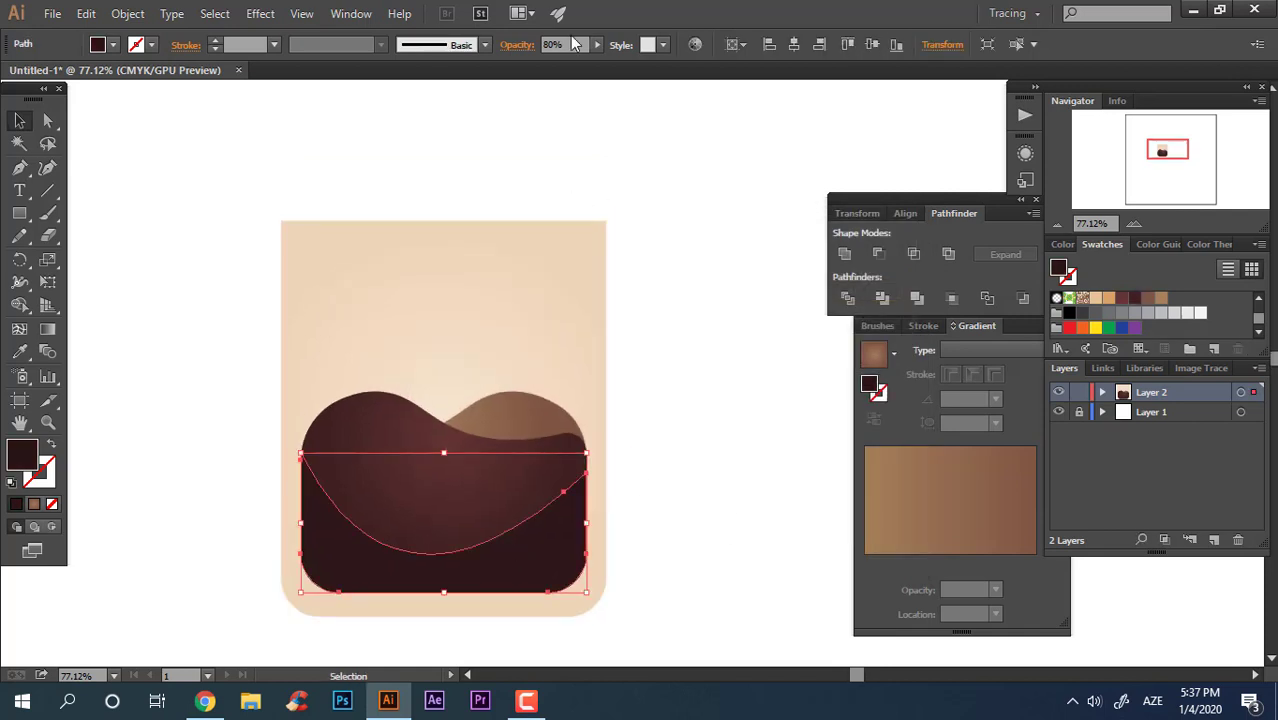
left_click(664, 432)
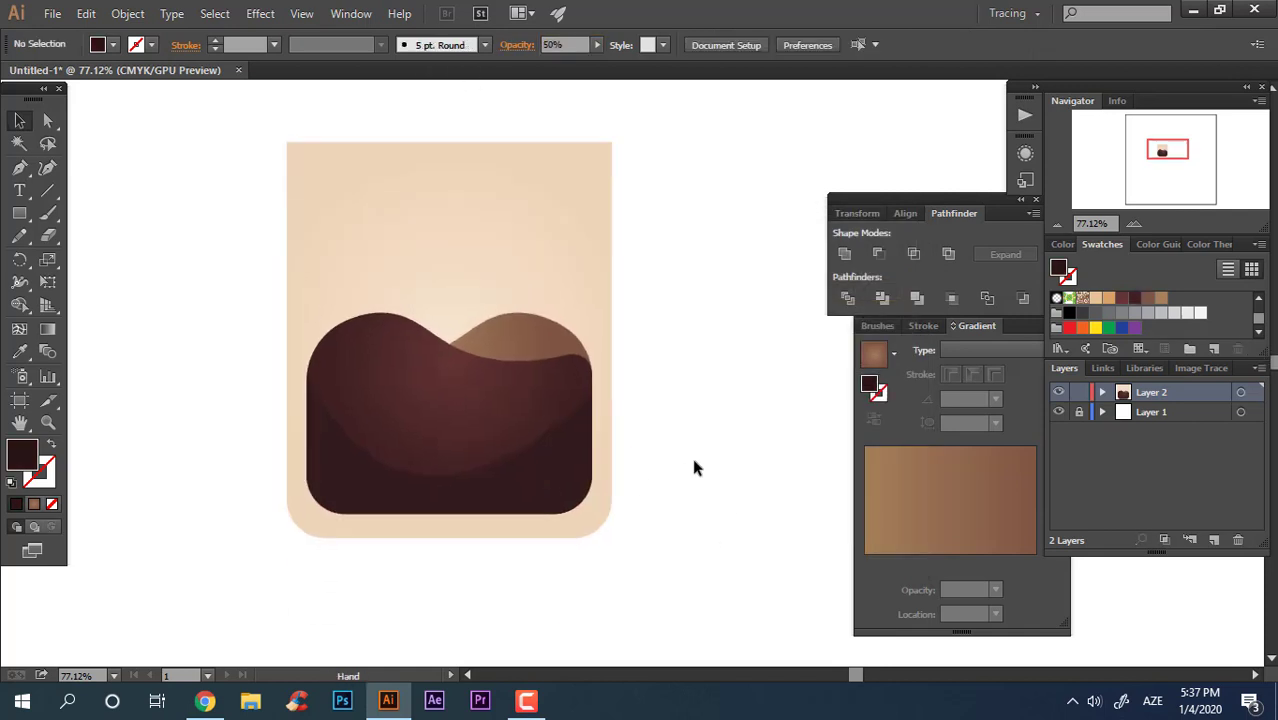
key("z")
left_click(607, 394)
Step: Pen-draw a curved surface shape along the back coffee wave's crest
left_click(262, 256)
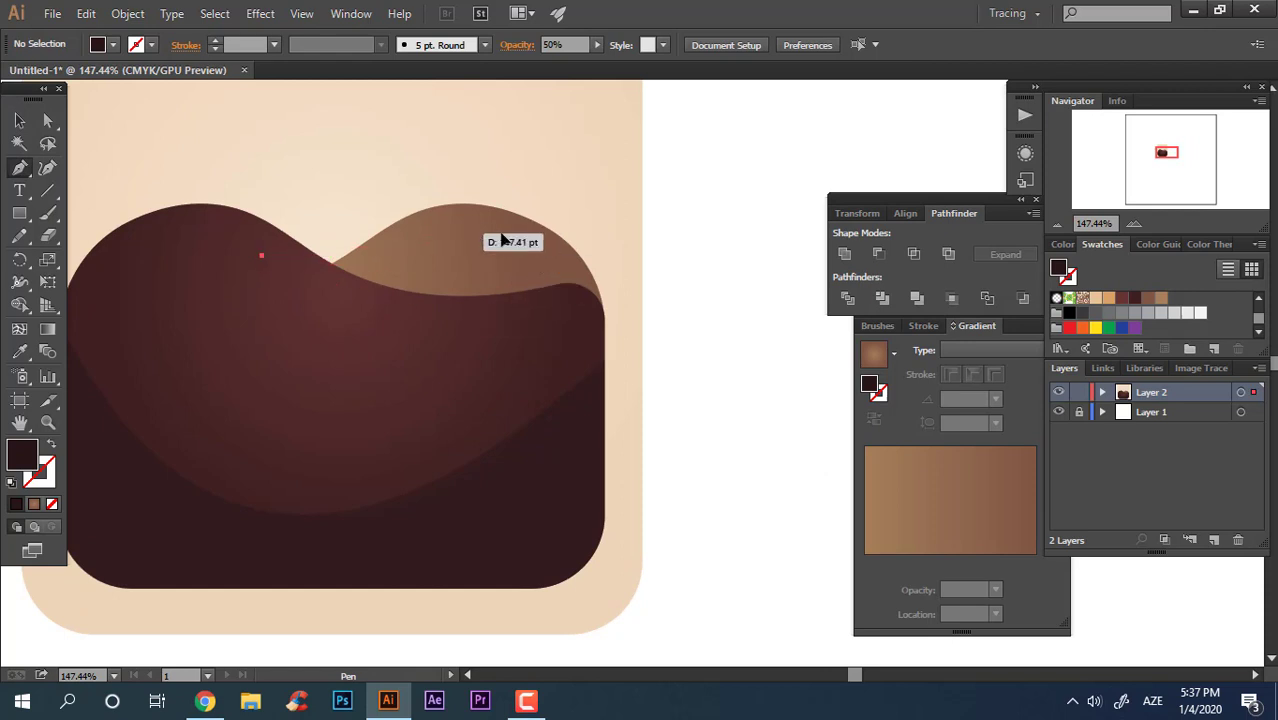
left_click_drag(523, 348, 397, 512)
key("ctrl+z")
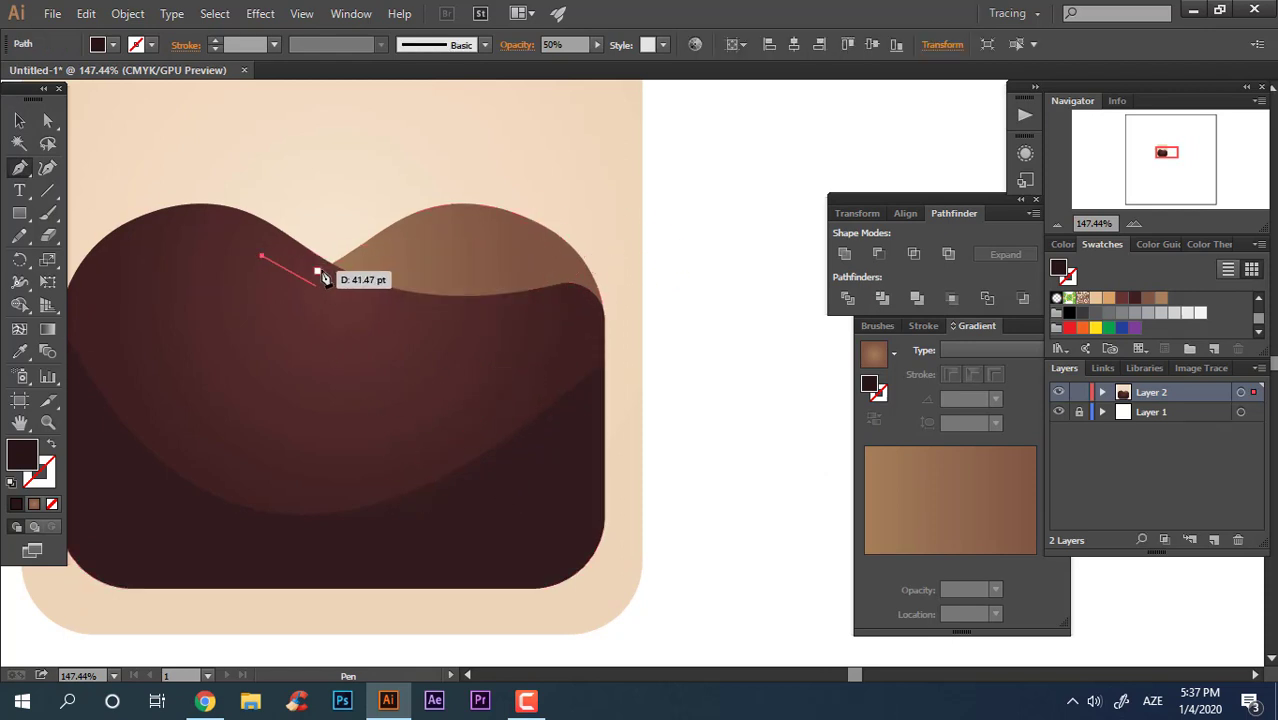
left_click_drag(535, 308, 478, 428)
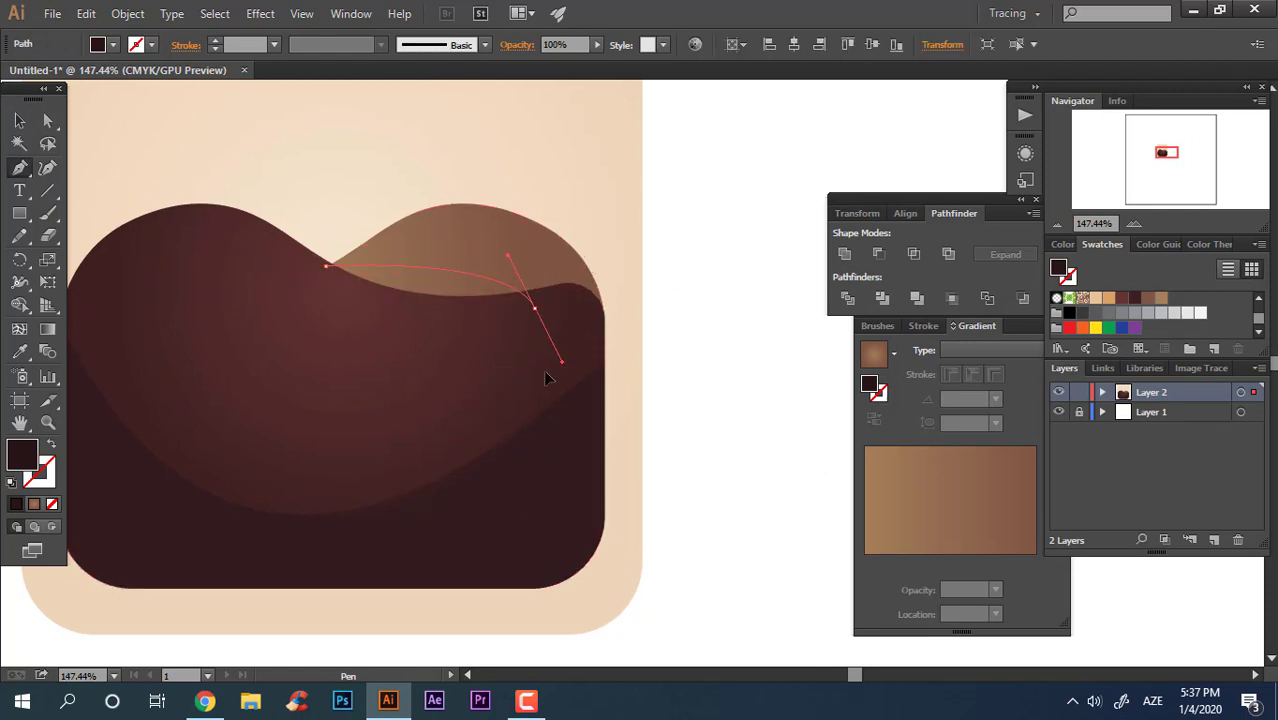
left_click(261, 369)
key("period")
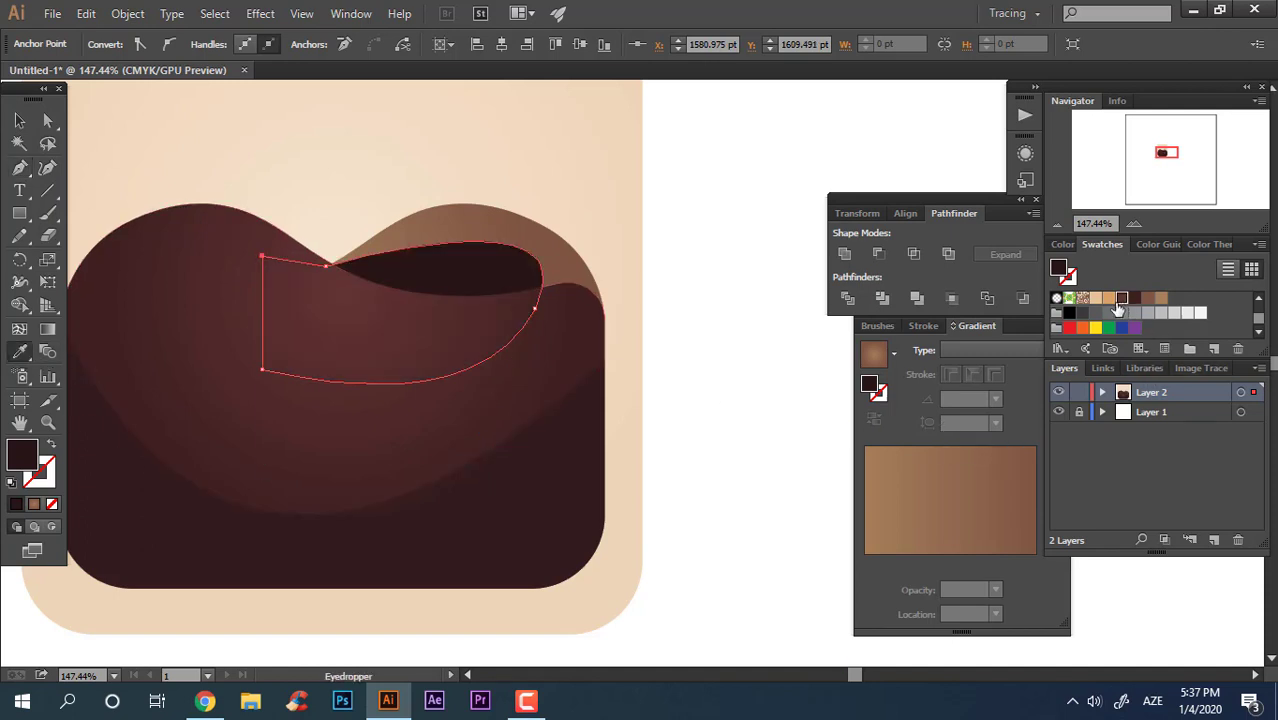
left_click(92, 238, "shift")
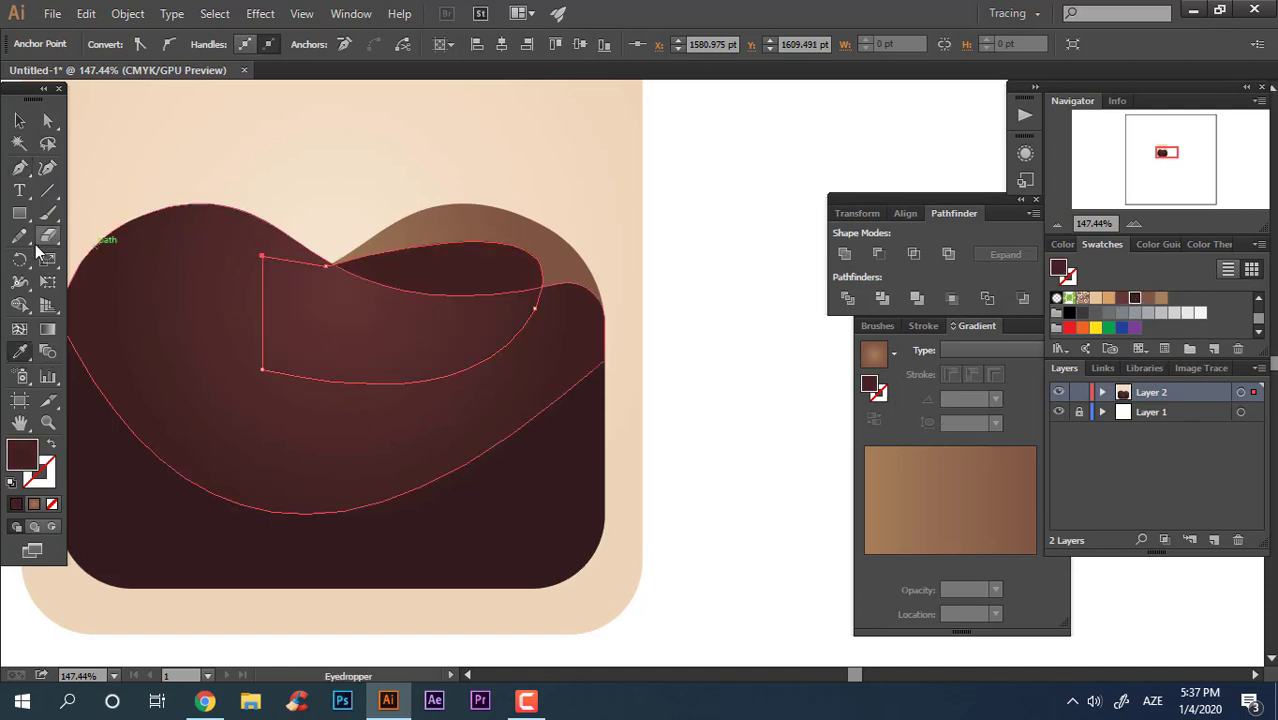
left_click(45, 170)
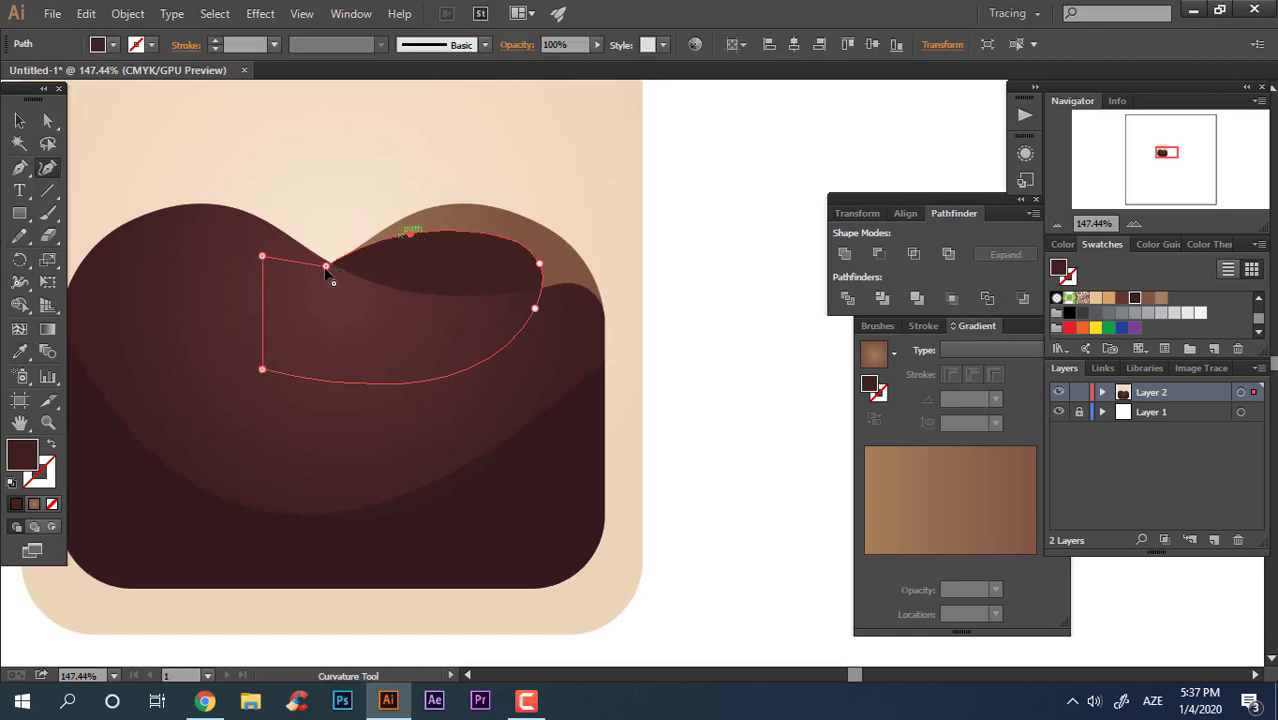
key("v")
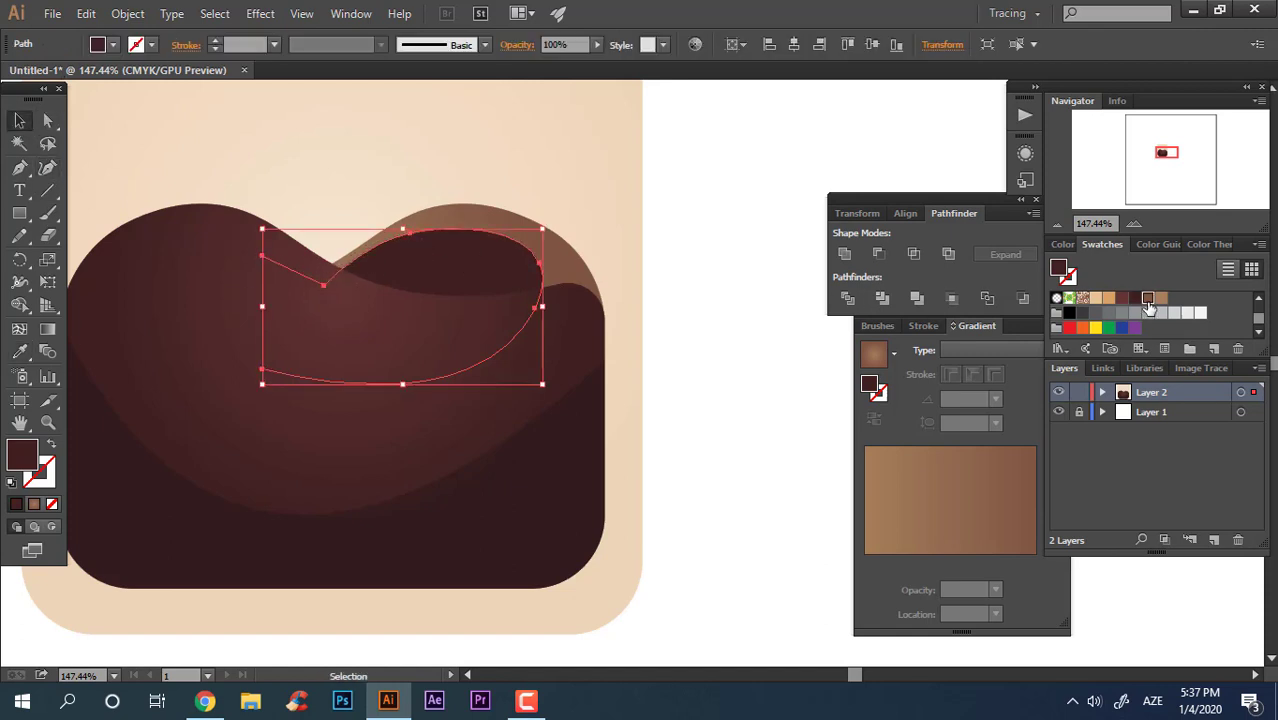
Step: Fill the surface shape with medium brown #724C3F
left_click(1148, 301)
double_click(25, 452)
left_click(528, 411)
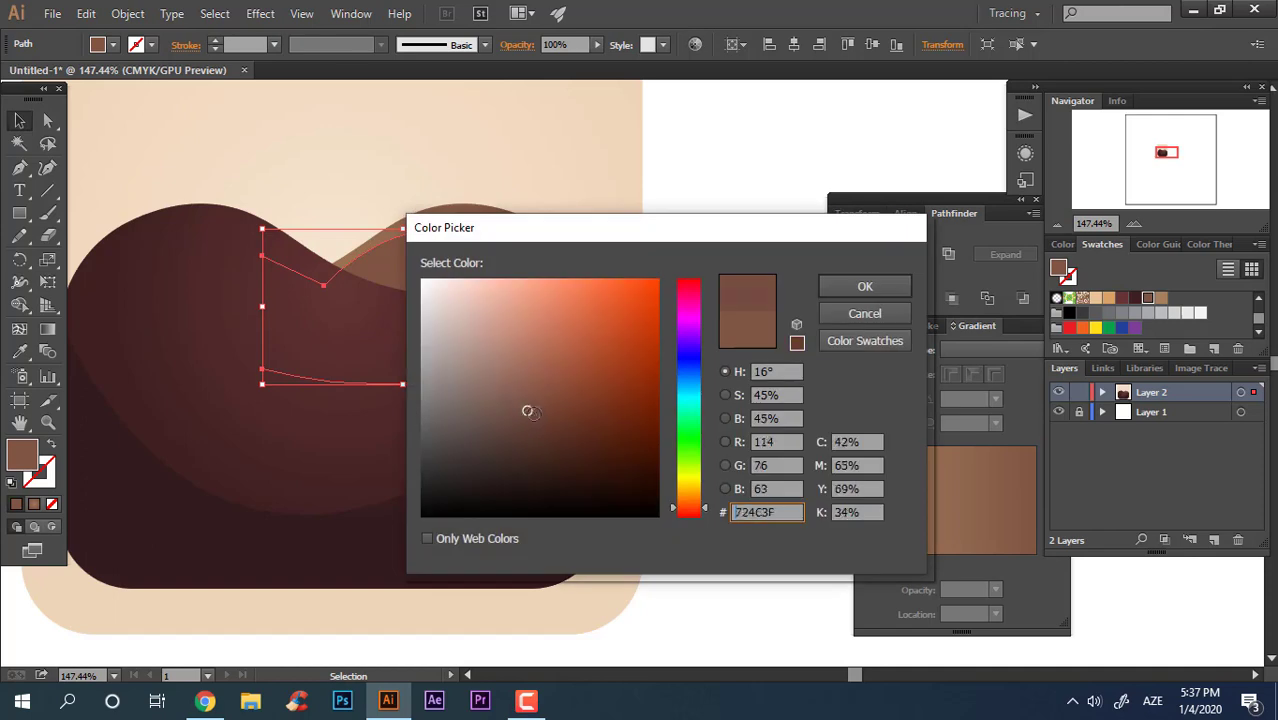
left_click(897, 288)
left_click(668, 470)
key("z")
mouse_move(668, 470)
left_mouse_down()
mouse_move(619, 459)
mouse_move(722, 560)
mouse_move(248, 290)
left_mouse_up()
Step: Box-select the coffee shapes and group them
key("v")
right_click(578, 190)
left_click(660, 276)
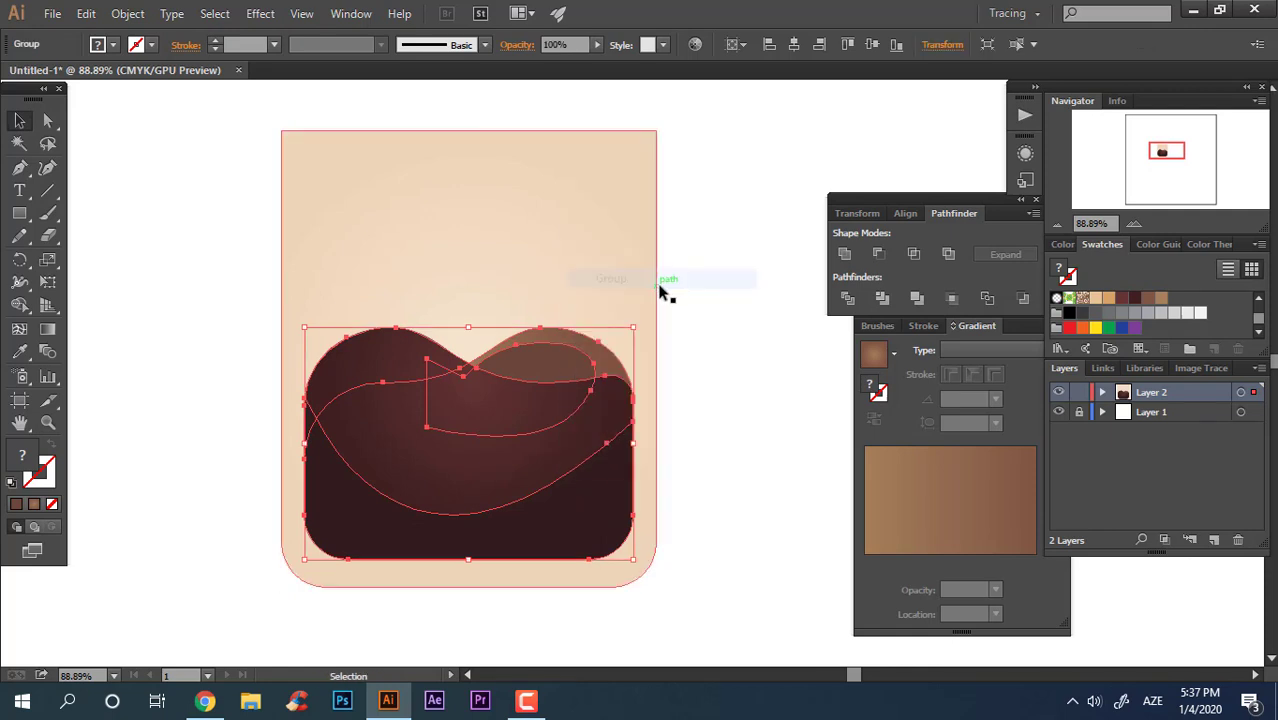
left_click(708, 377)
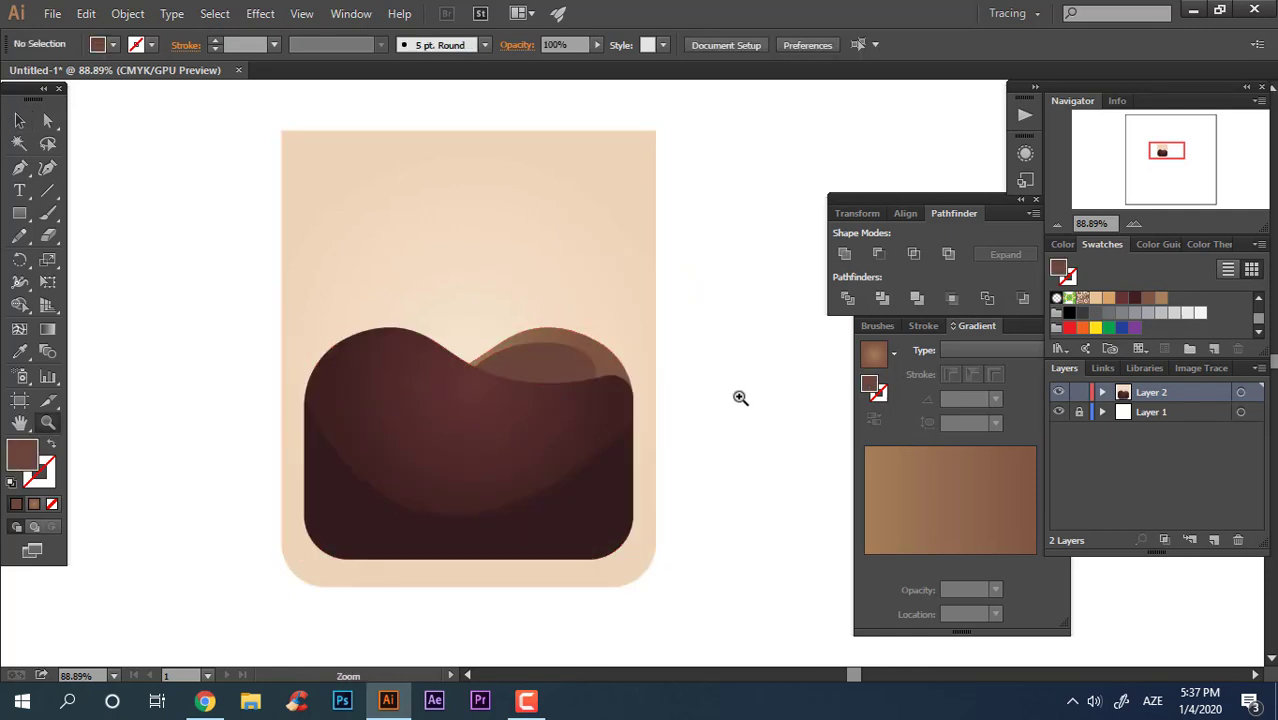
scroll(670, 540, "down", 2)
scroll(534, 391, "up", 1)
Step: Draw a tall rectangle down the mug's left side with a white gradient fill
left_click(19, 213)
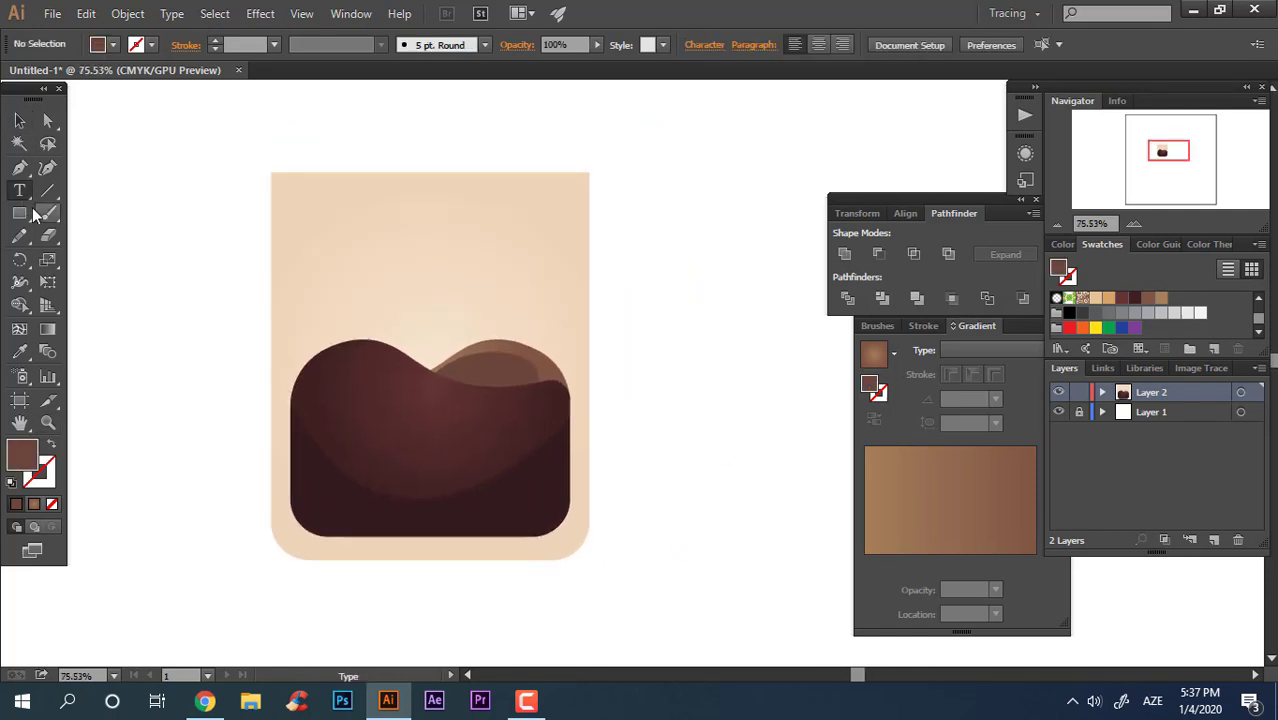
left_click_drag(285, 180, 370, 511)
left_click(1082, 298)
left_click(34, 504)
Step: Make the strip's vertical gradient fade from white at the top to fully transparent at the bottom
key("g")
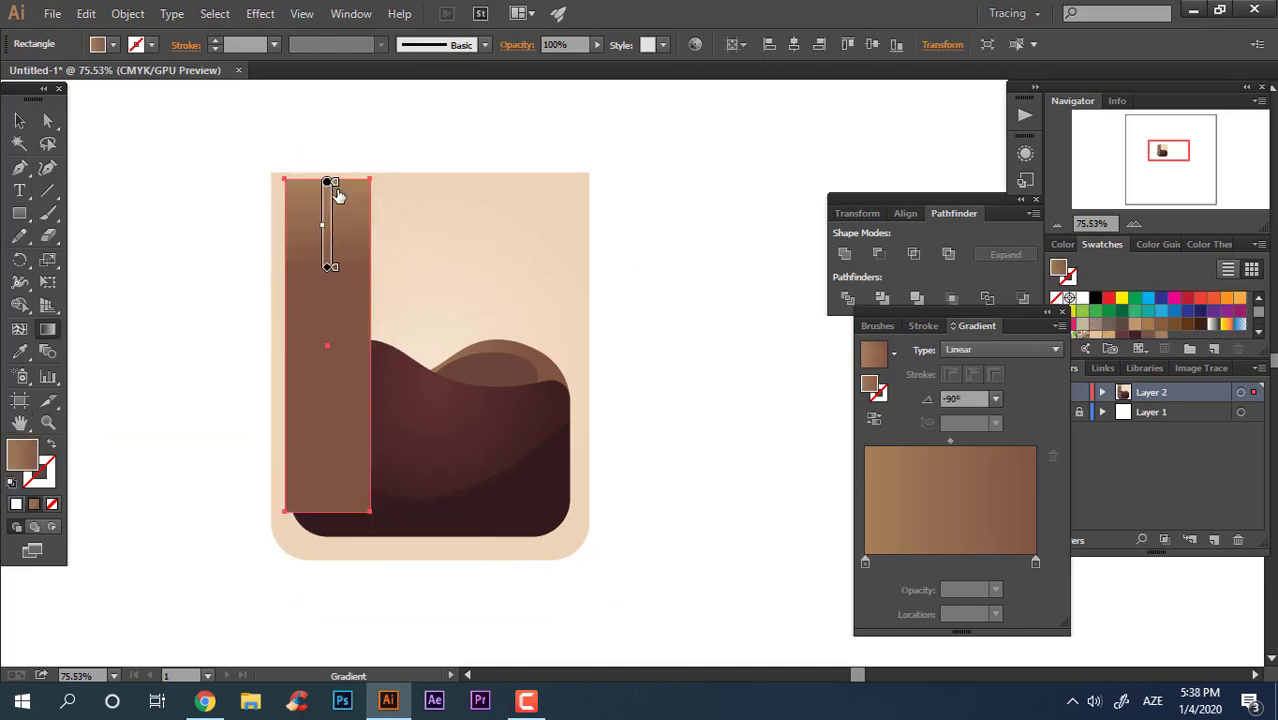
double_click(328, 183)
left_click(114, 229)
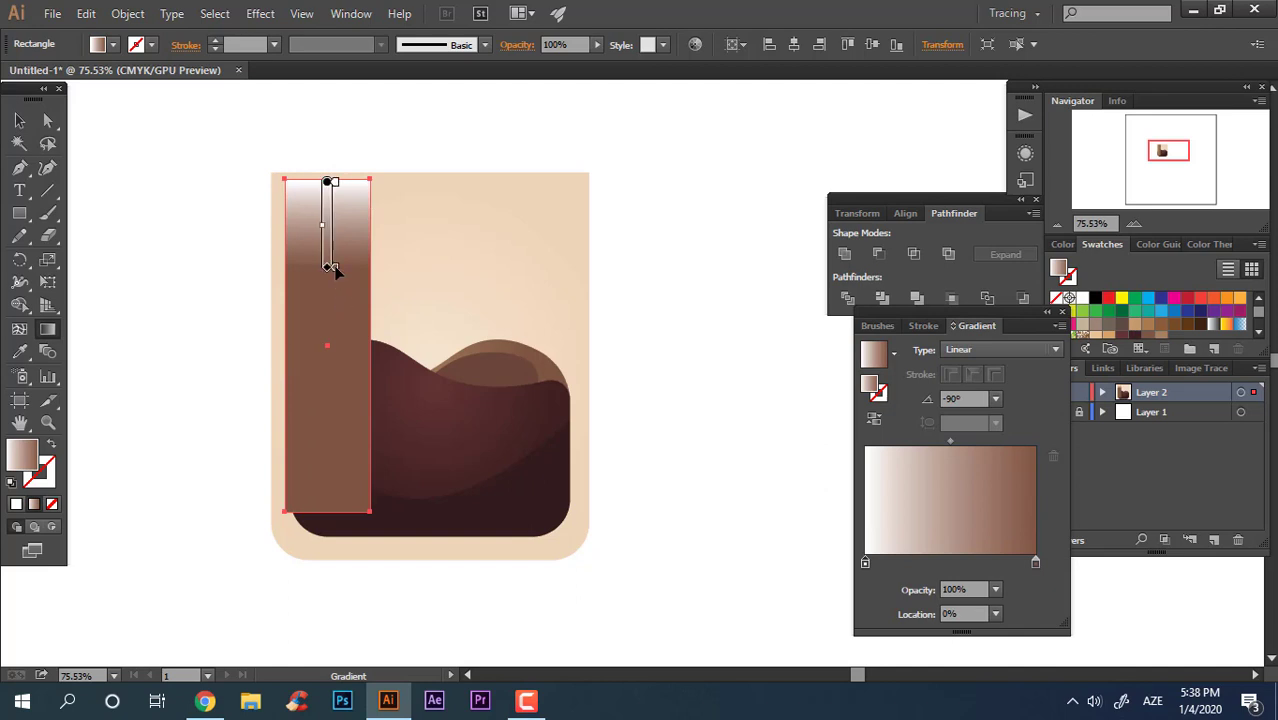
left_click_drag(327, 315, 330, 487)
double_click(330, 487)
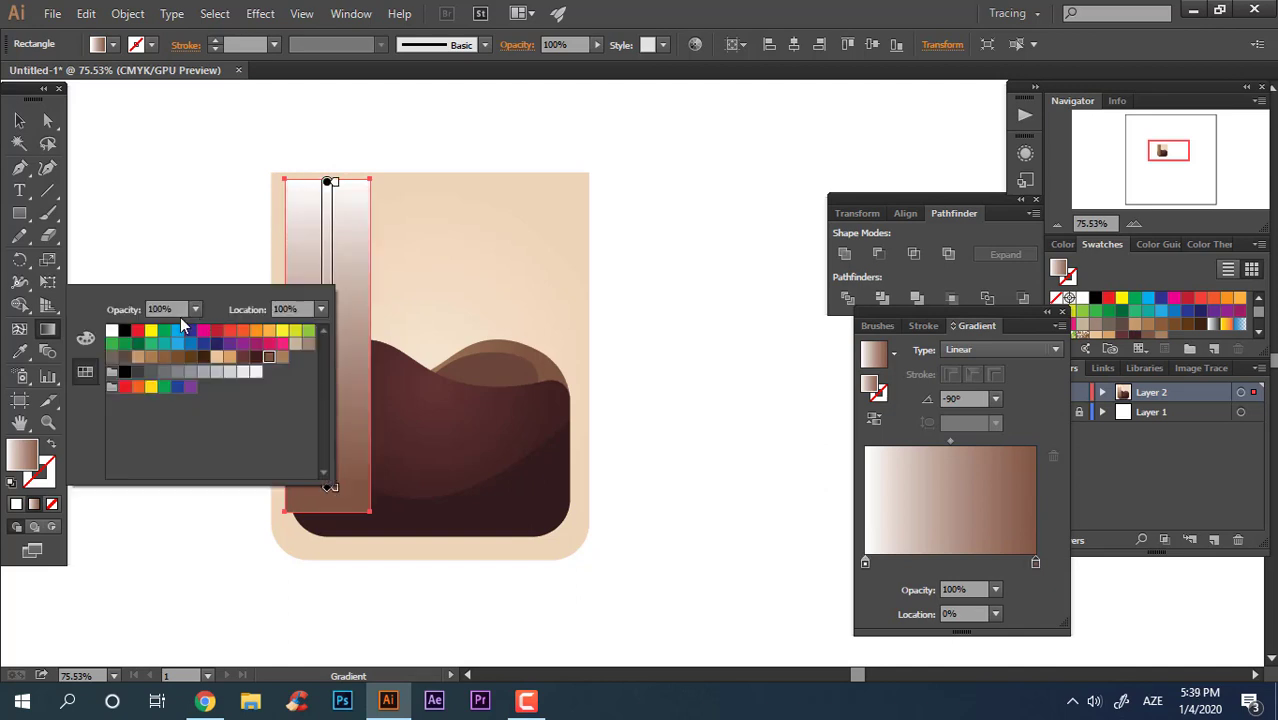
left_click(114, 330)
left_click(195, 309)
left_click(222, 329)
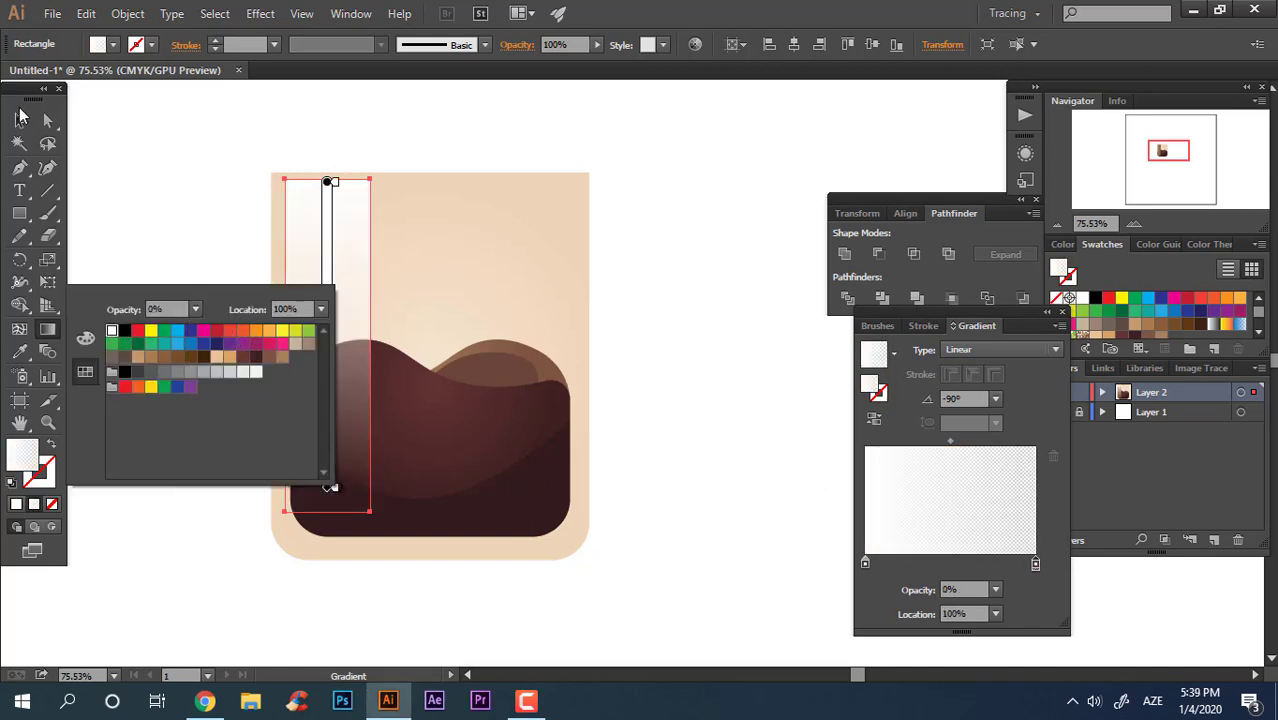
key("Escape")
Step: Lower the highlight strip's opacity to 45%
left_click(595, 45)
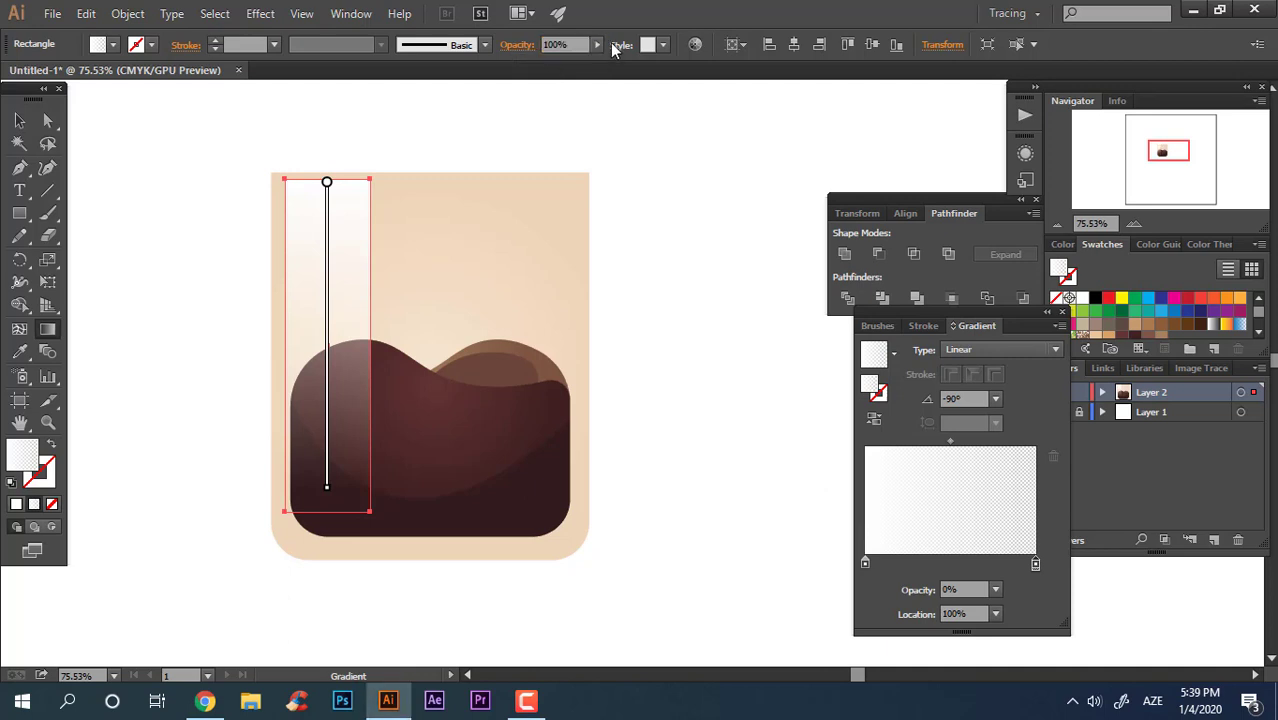
left_click_drag(595, 53, 556, 60)
key("v")
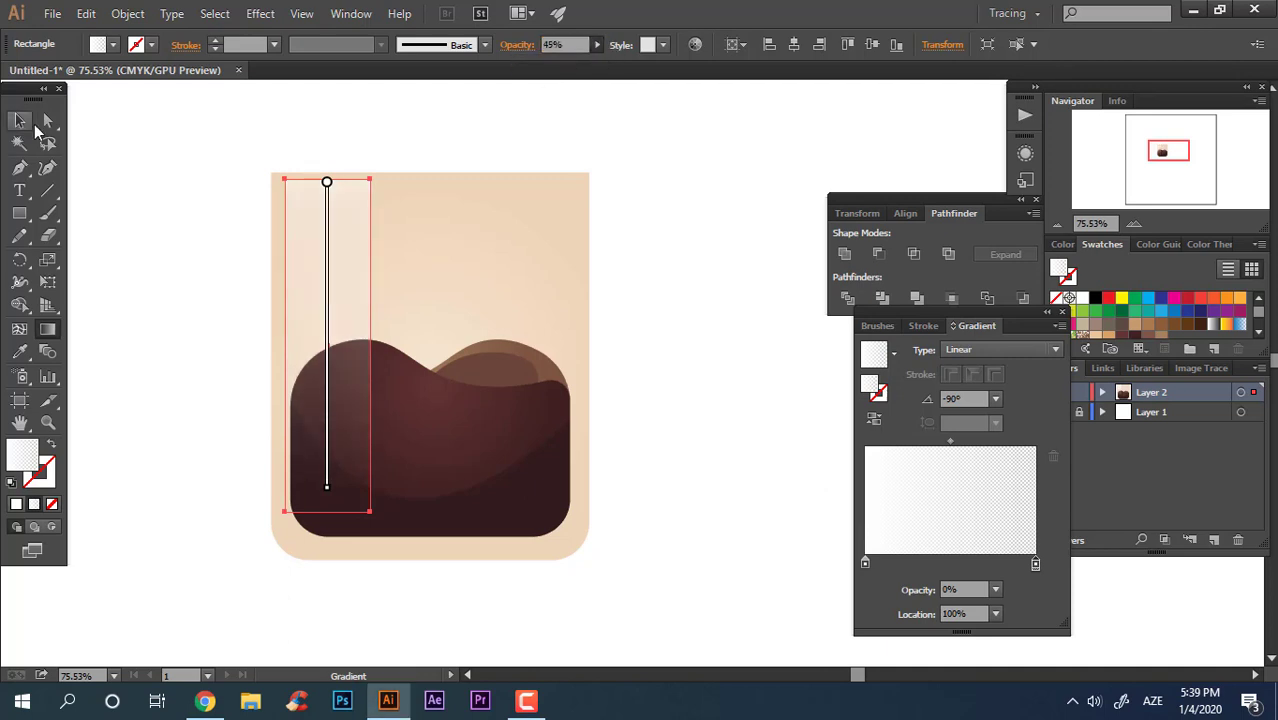
key("ctrl+shift+a")
key("z")
left_click(456, 251)
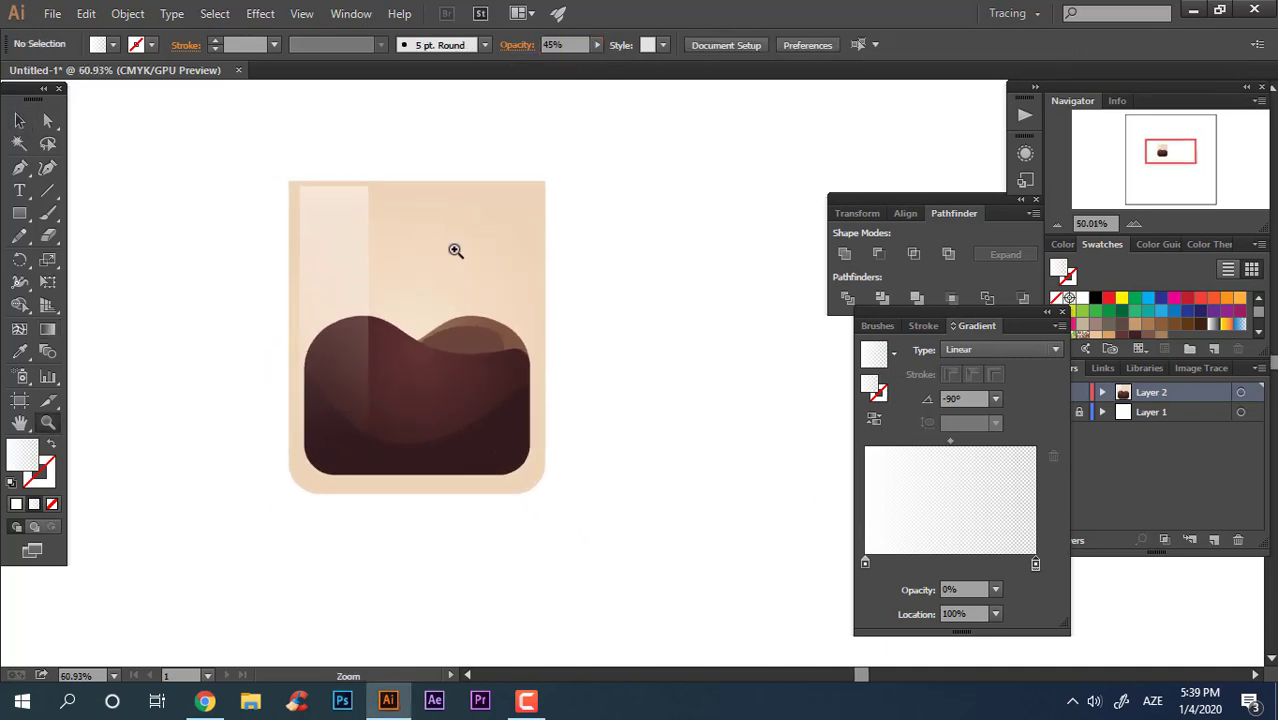
Step: Draw a thin bar across the glass top and unite it with the left strip into an L
left_click(21, 214)
left_click_drag(242, 163, 561, 195)
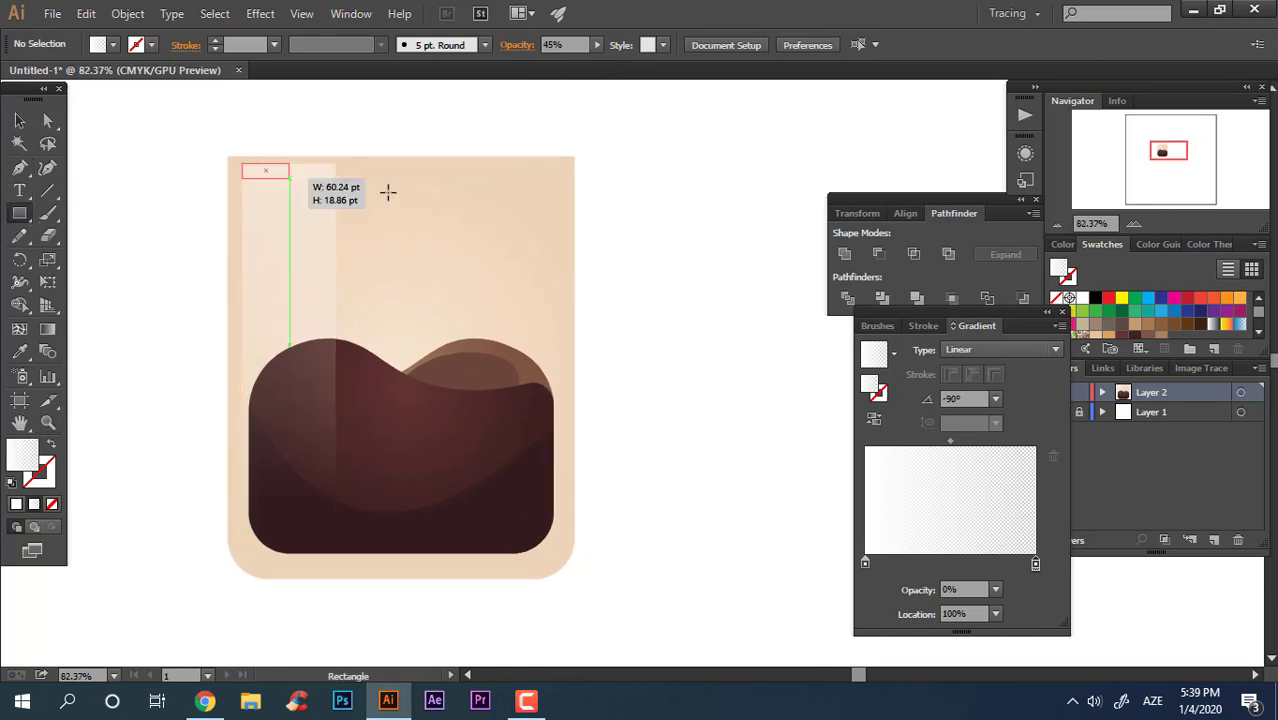
key("v")
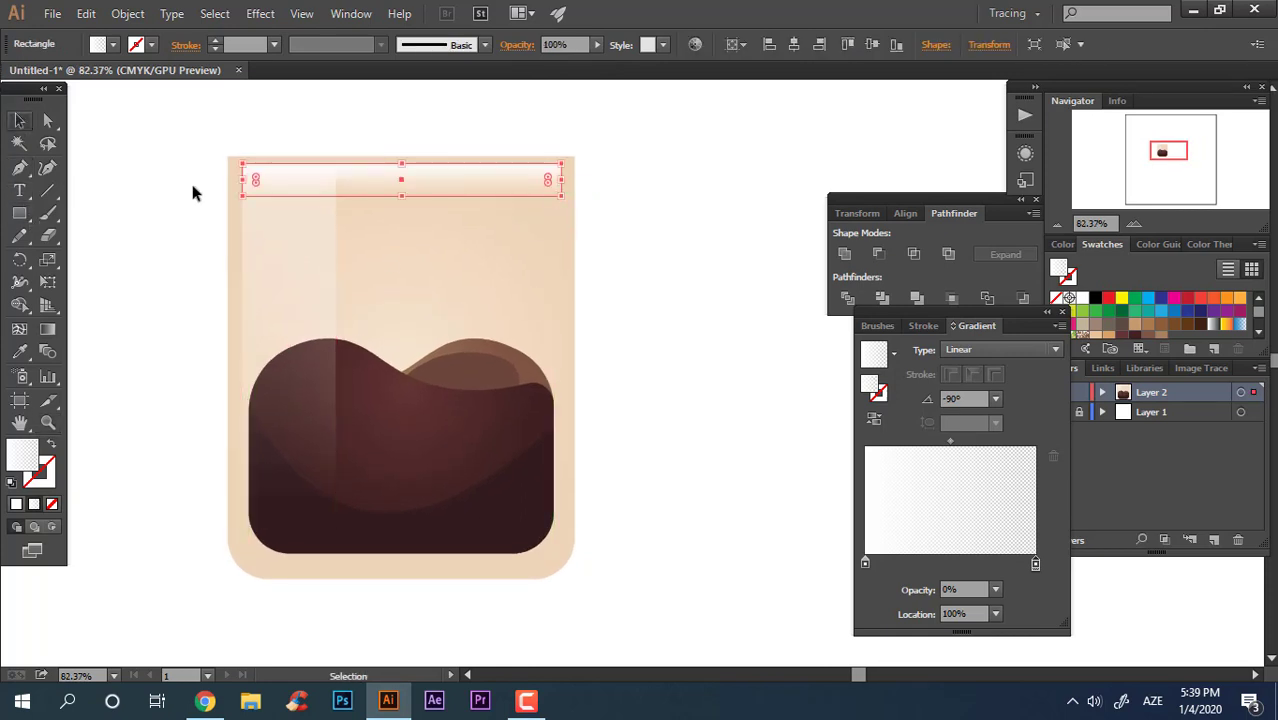
left_click_drag(194, 191, 300, 260)
left_click(844, 253)
left_click(768, 314)
left_click(316, 224)
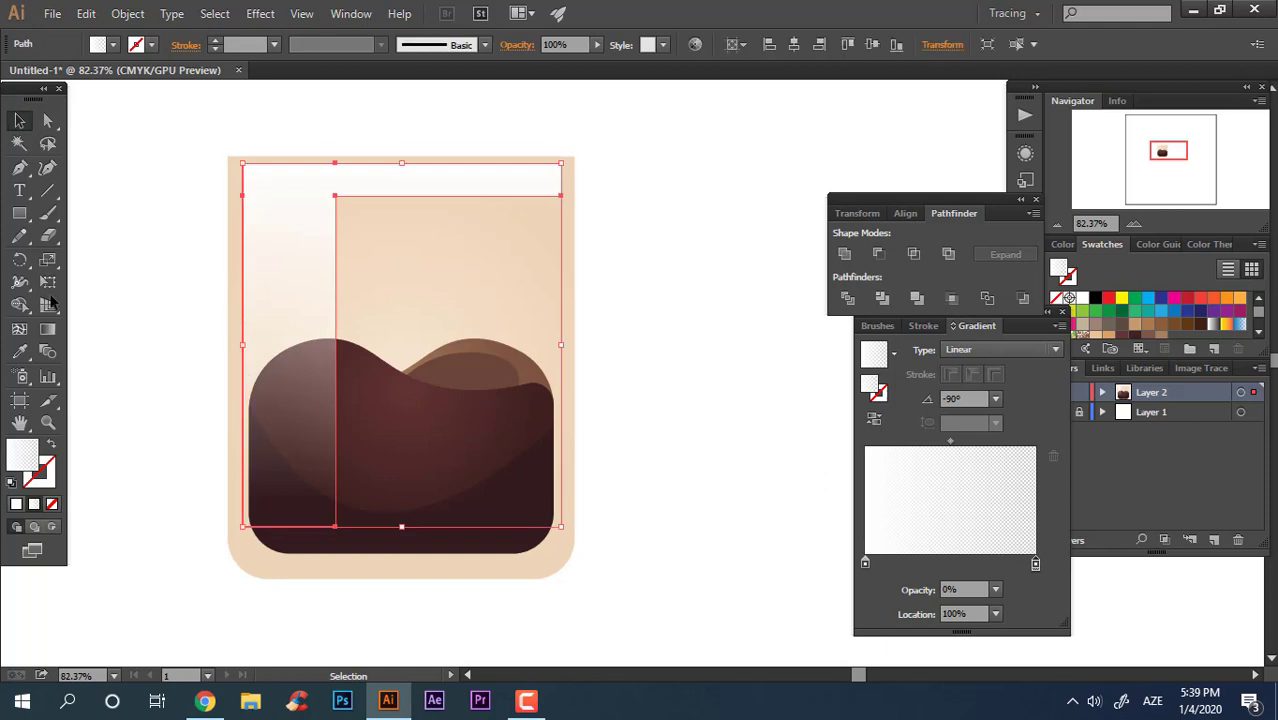
Step: Reposition the L-shaped highlight's vertical gradient fade
left_click(50, 330)
left_click_drag(403, 499, 403, 443)
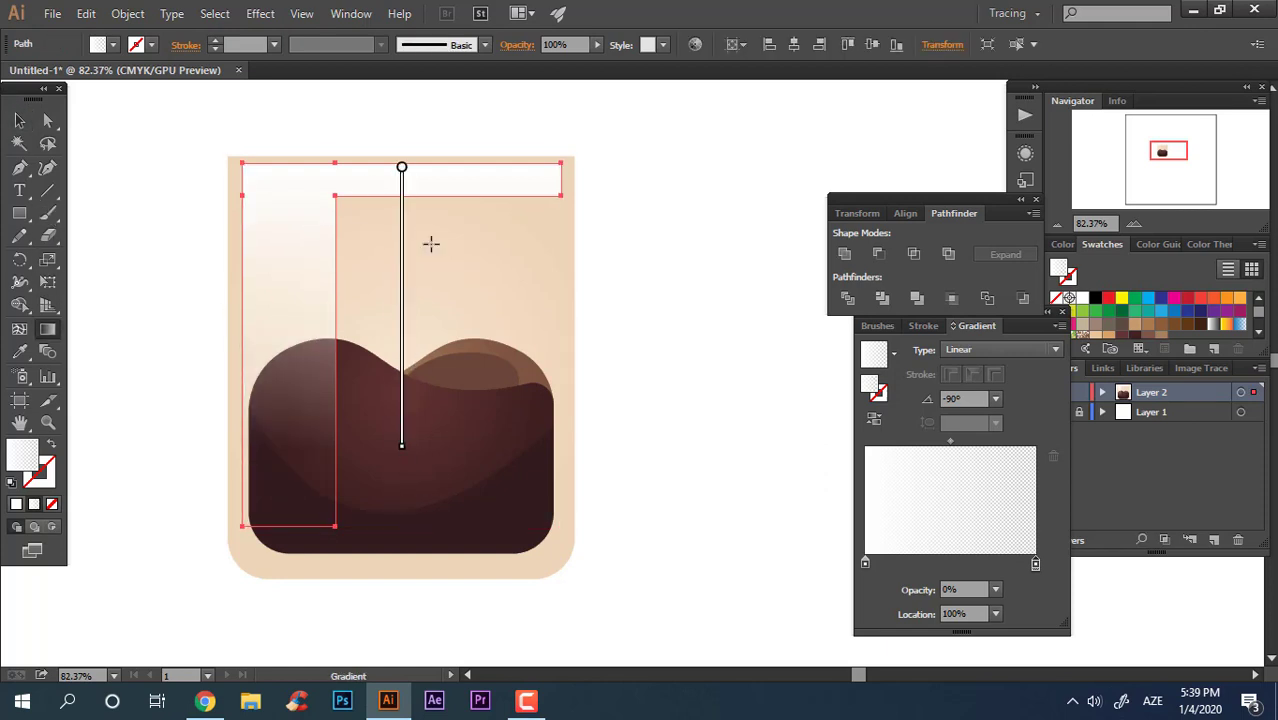
left_click(25, 125)
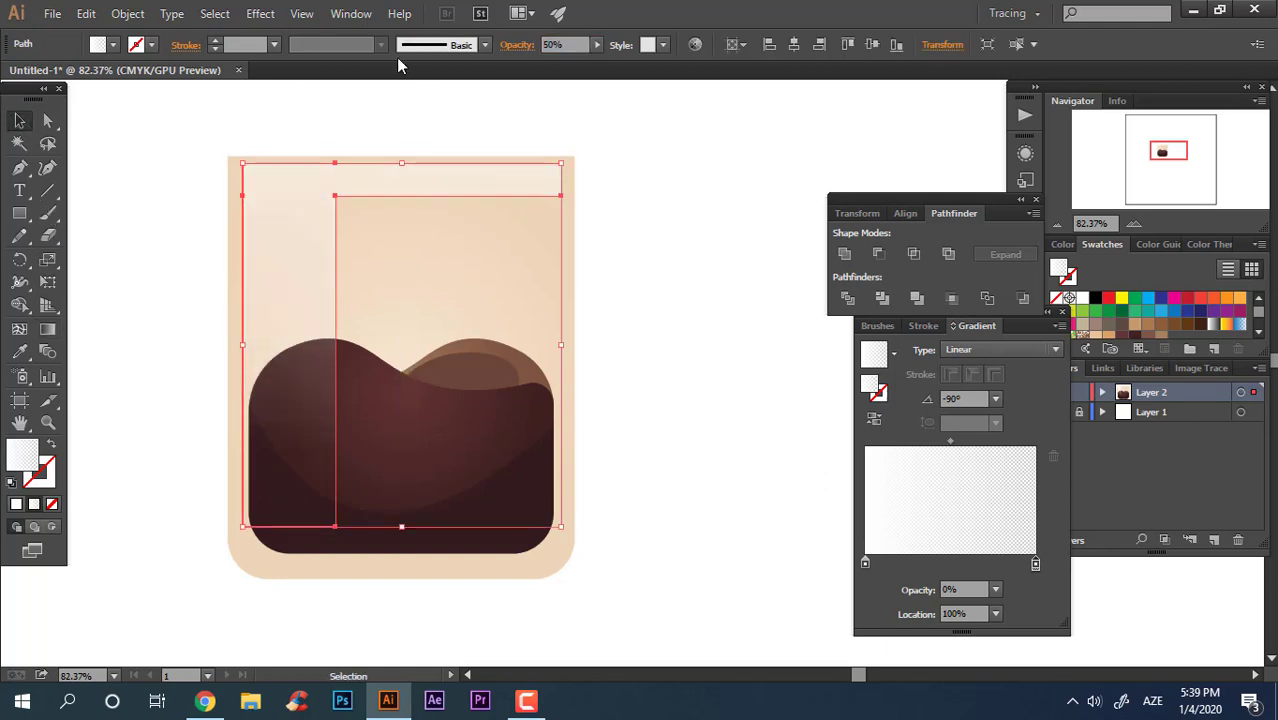
left_click(699, 442)
key("z")
mouse_move(520, 328)
left_mouse_down()
mouse_move(322, 357)
mouse_move(650, 389)
left_mouse_up()
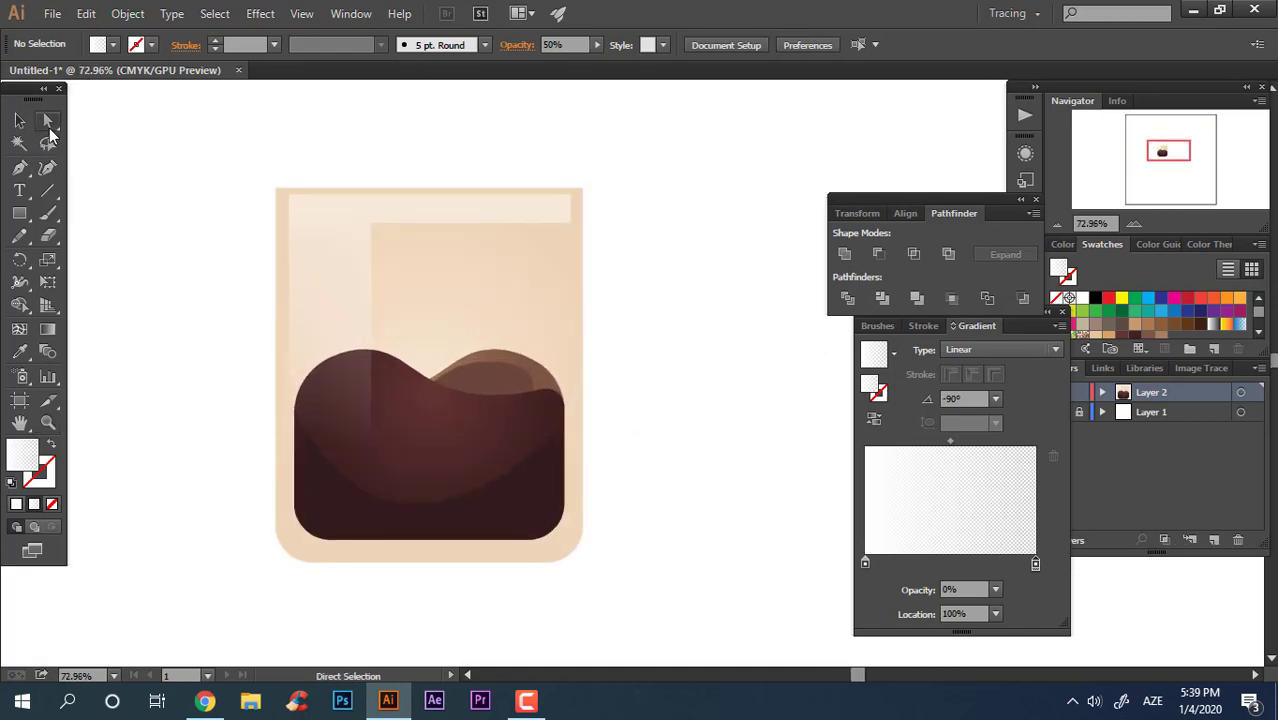
Step: Round the top strip's right end and the L's inner corner with live corners
key("a")
left_click(413, 206)
left_click(574, 226)
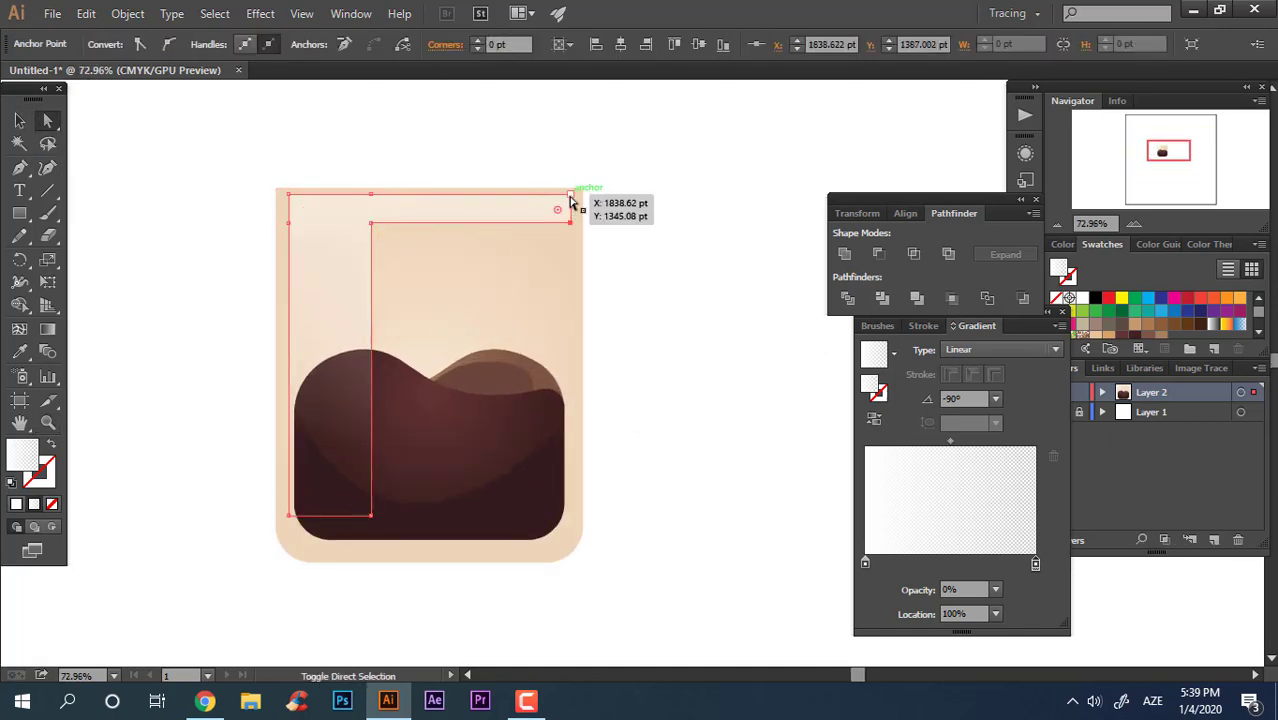
left_click_drag(557, 208, 521, 219)
left_click(381, 240)
left_click_drag(381, 240, 318, 322)
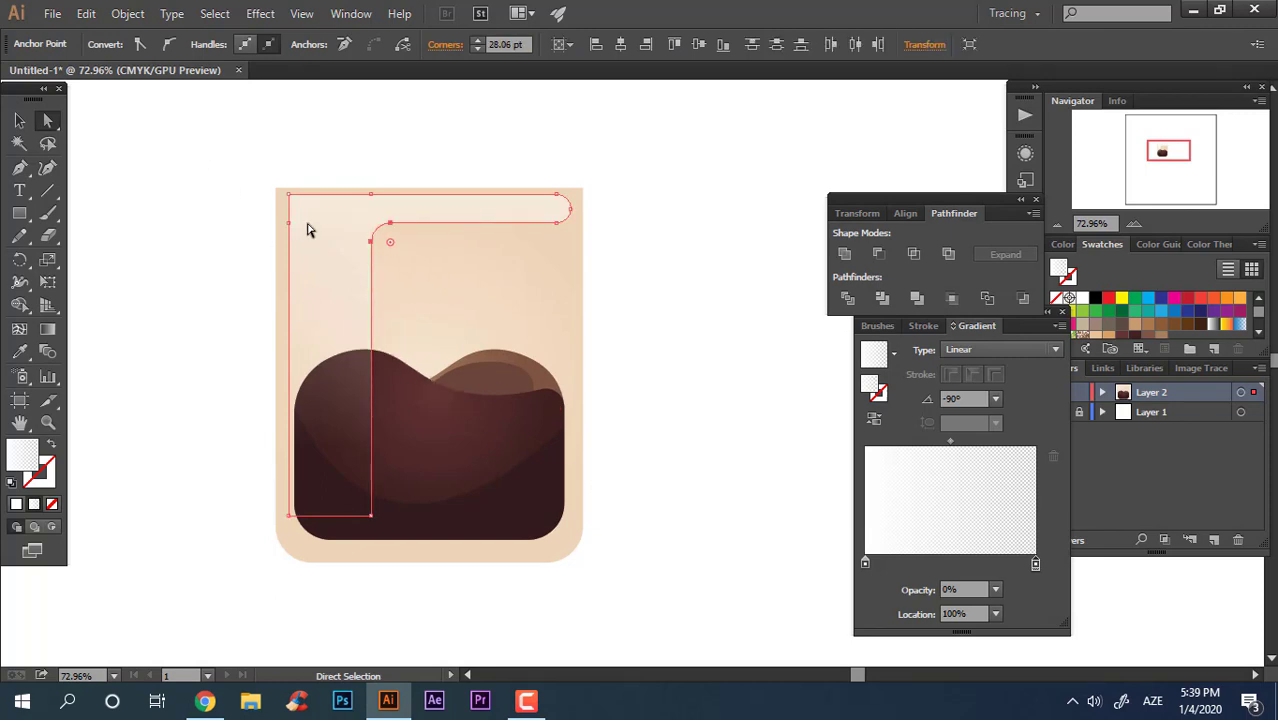
left_click(19, 120)
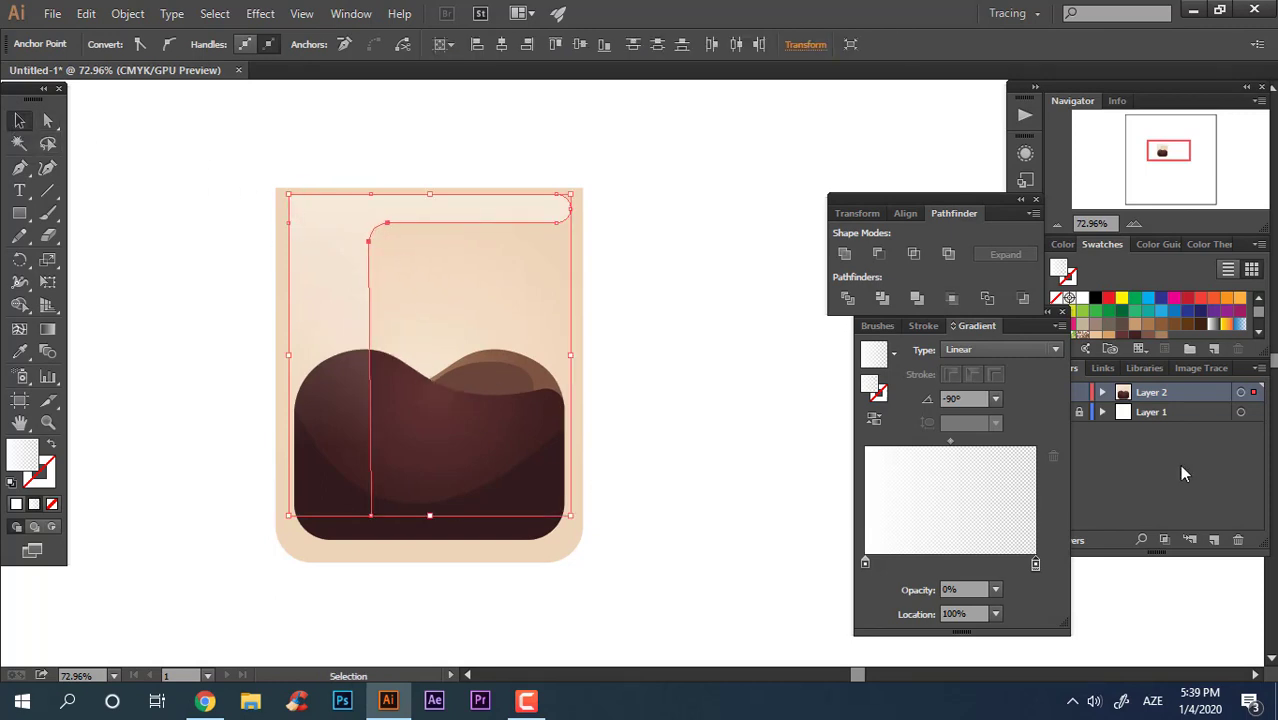
key("a")
left_click(423, 186)
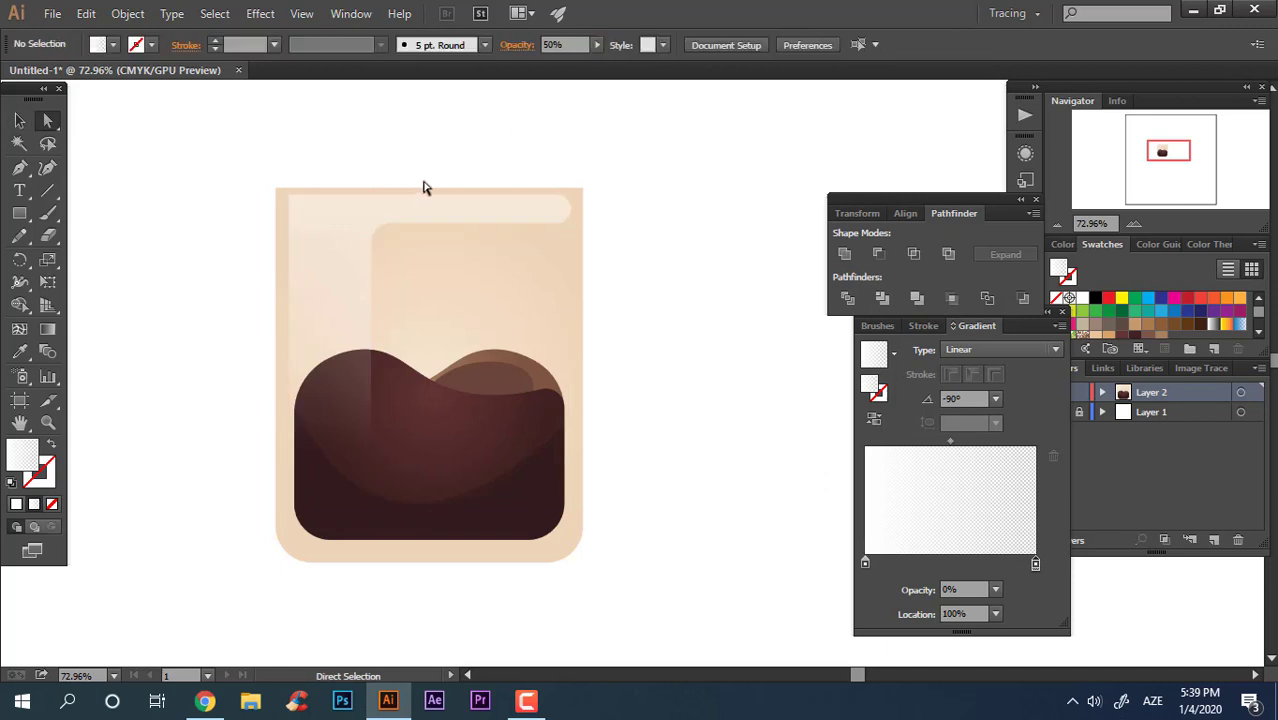
Step: Draw a tall white-filled ellipse over the coffee's right side
left_click_drag(650, 299, 601, 226)
left_click(19, 213)
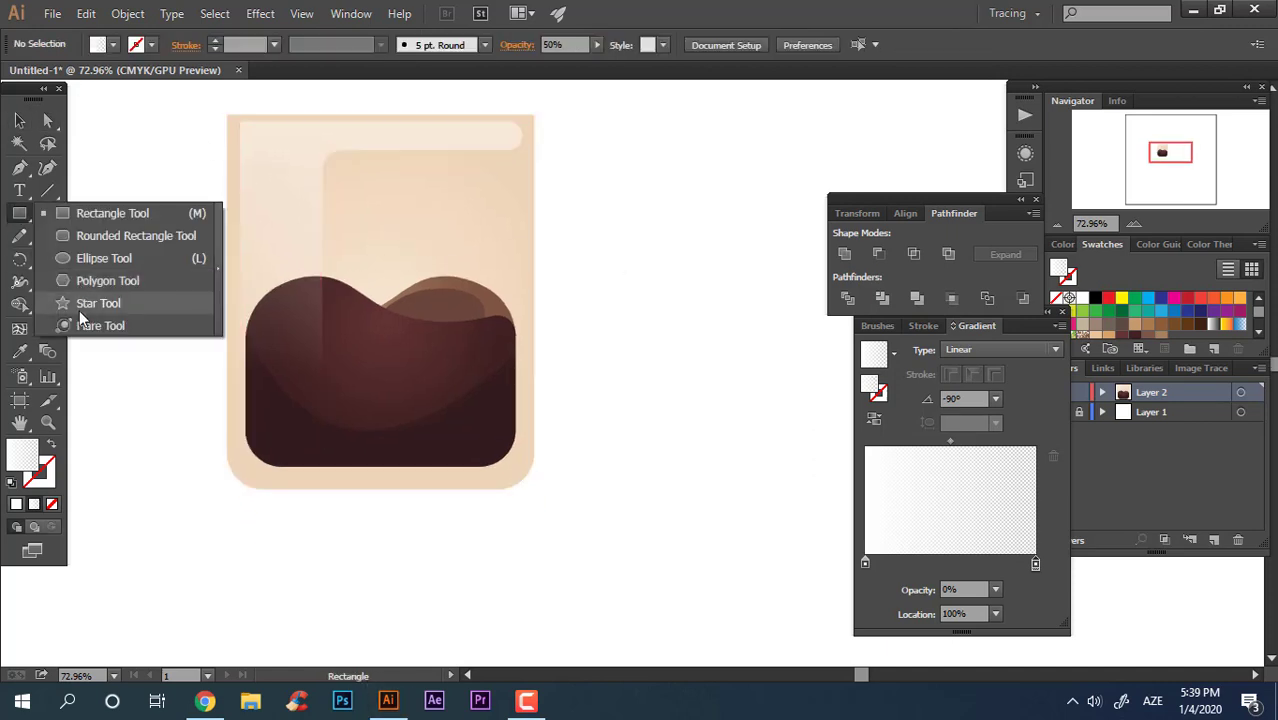
key("l")
left_click_drag(414, 246, 515, 435)
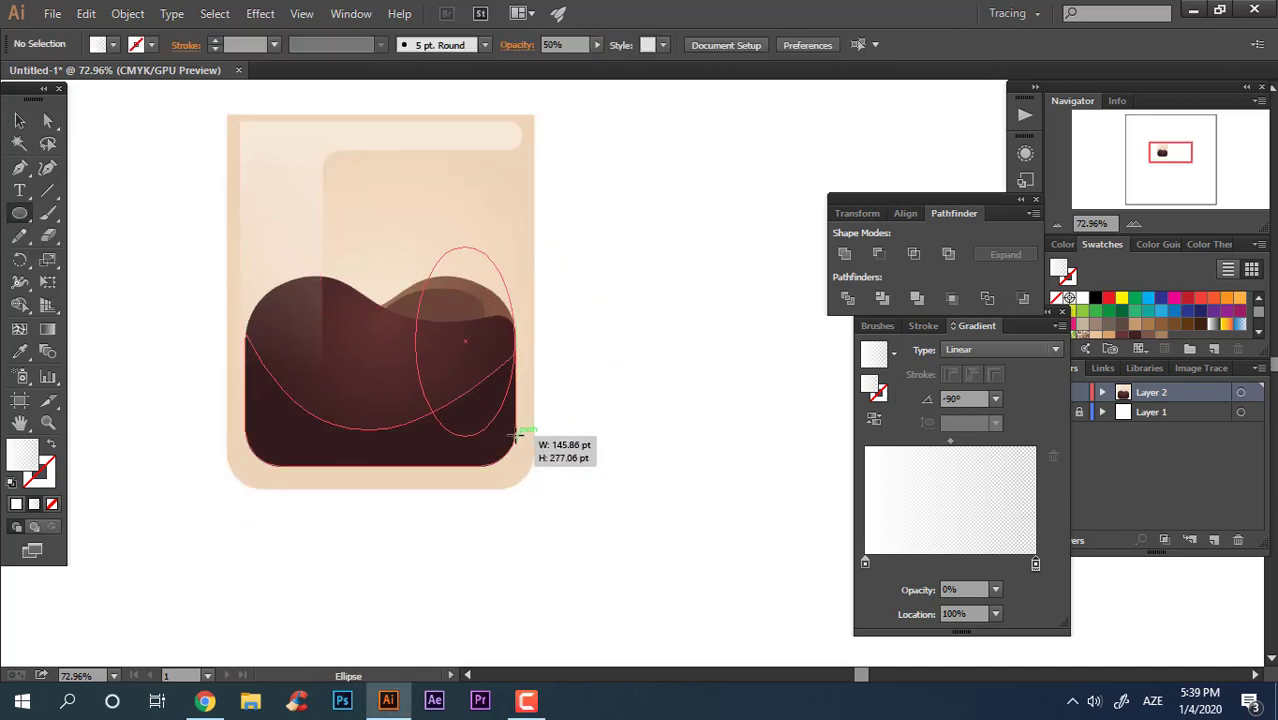
left_click(17, 121)
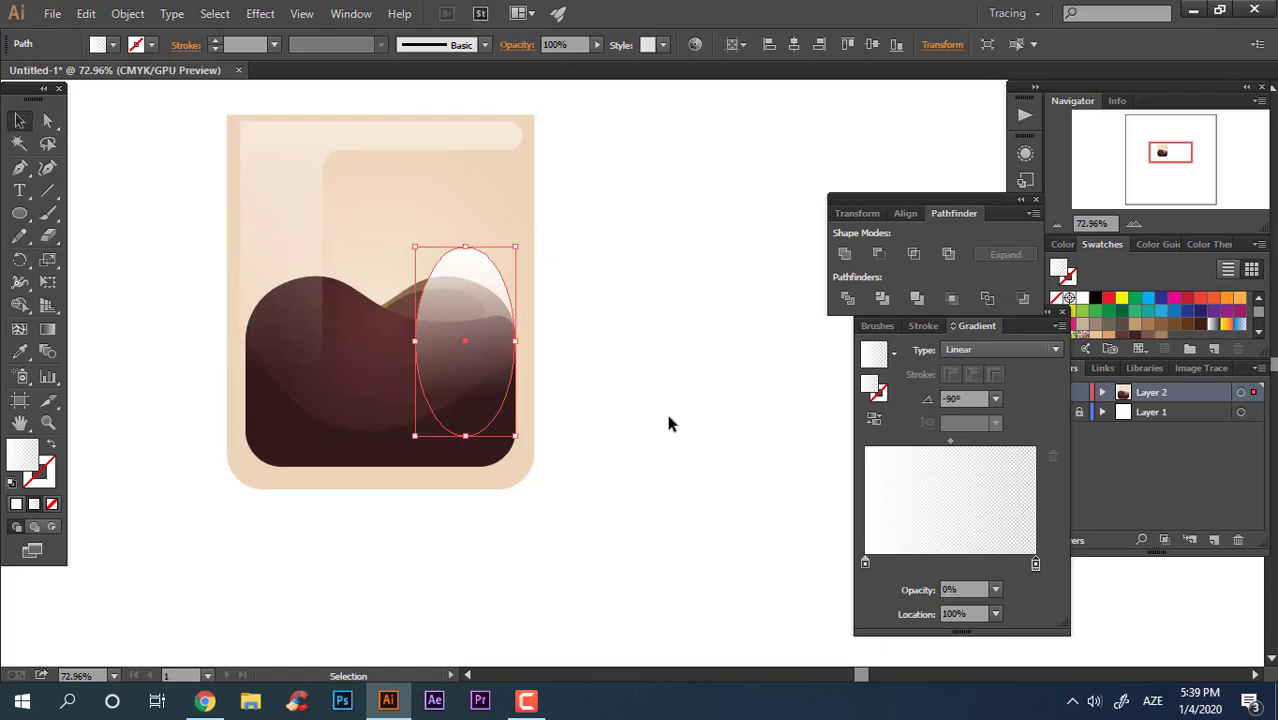
left_click(1082, 297)
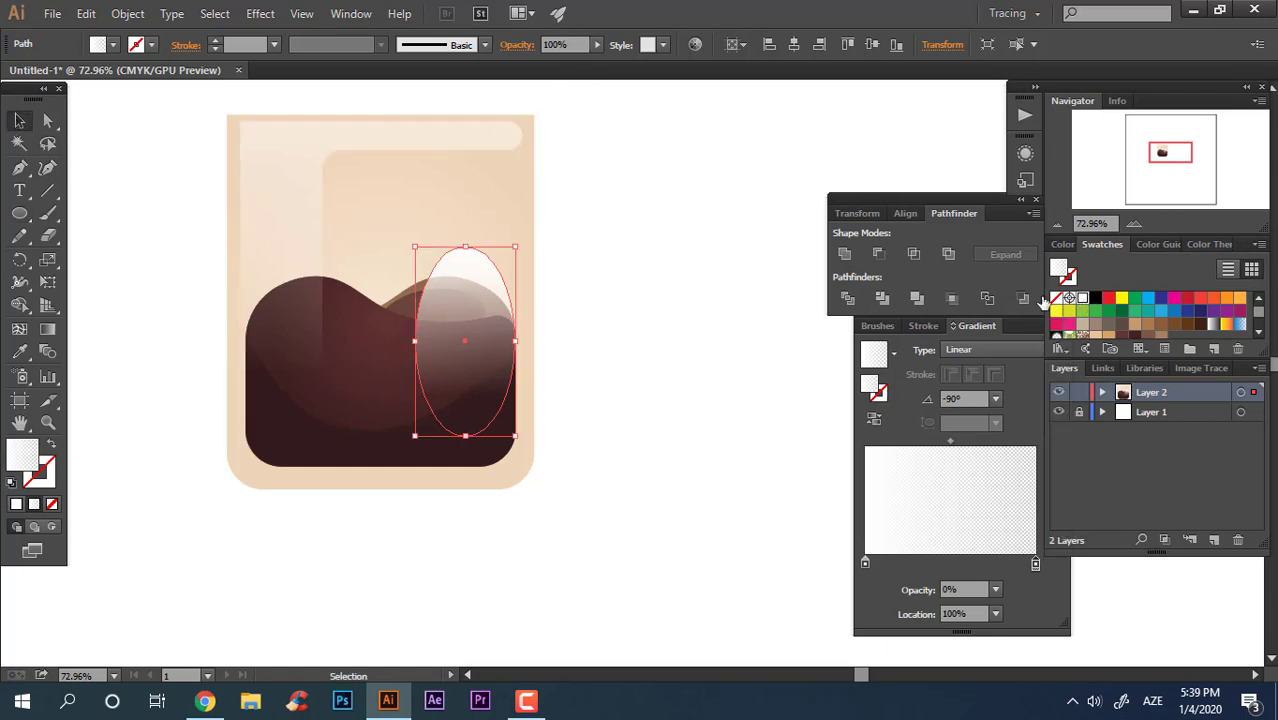
Step: Set the ellipse's opacity to 30%
left_click(565, 44)
type("50")
key("Return")
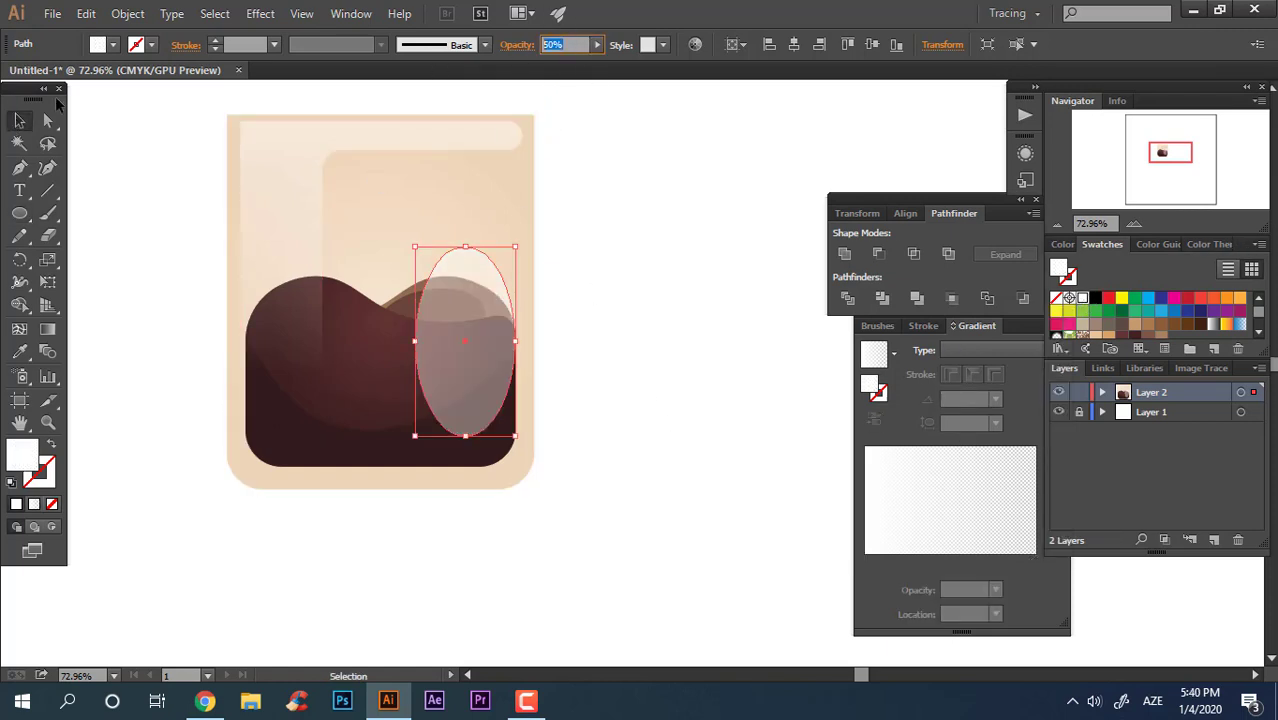
type("30")
key("Return")
left_click(558, 394)
key("z")
left_click(533, 428, "alt")
left_click(445, 432)
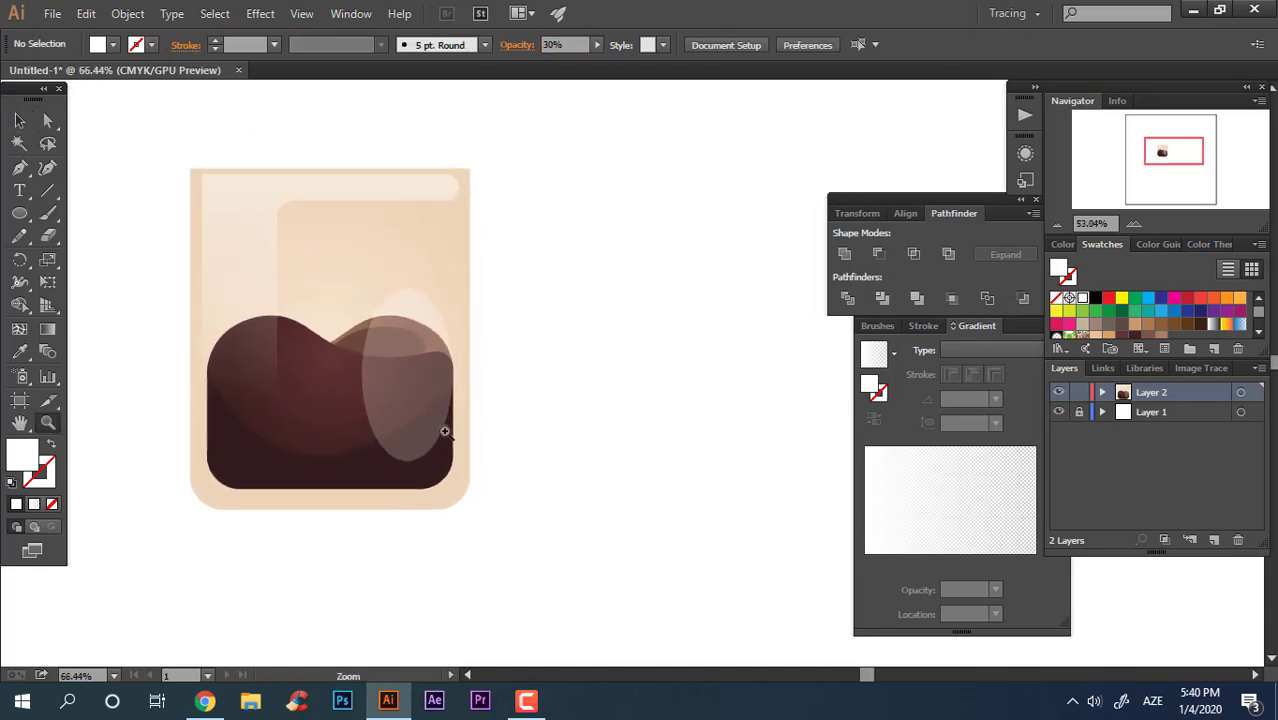
left_click(445, 432)
mouse_move(20, 213)
left_mouse_down()
mouse_move(103, 234)
mouse_move(80, 208)
left_mouse_up()
Step: Draw a handle rectangle right of the mug and give it the mug's peach gradient
mouse_move(454, 217)
left_mouse_down()
mouse_move(559, 461)
mouse_move(559, 420)
left_mouse_up()
left_click(20, 351)
left_click(220, 200)
left_click(20, 120)
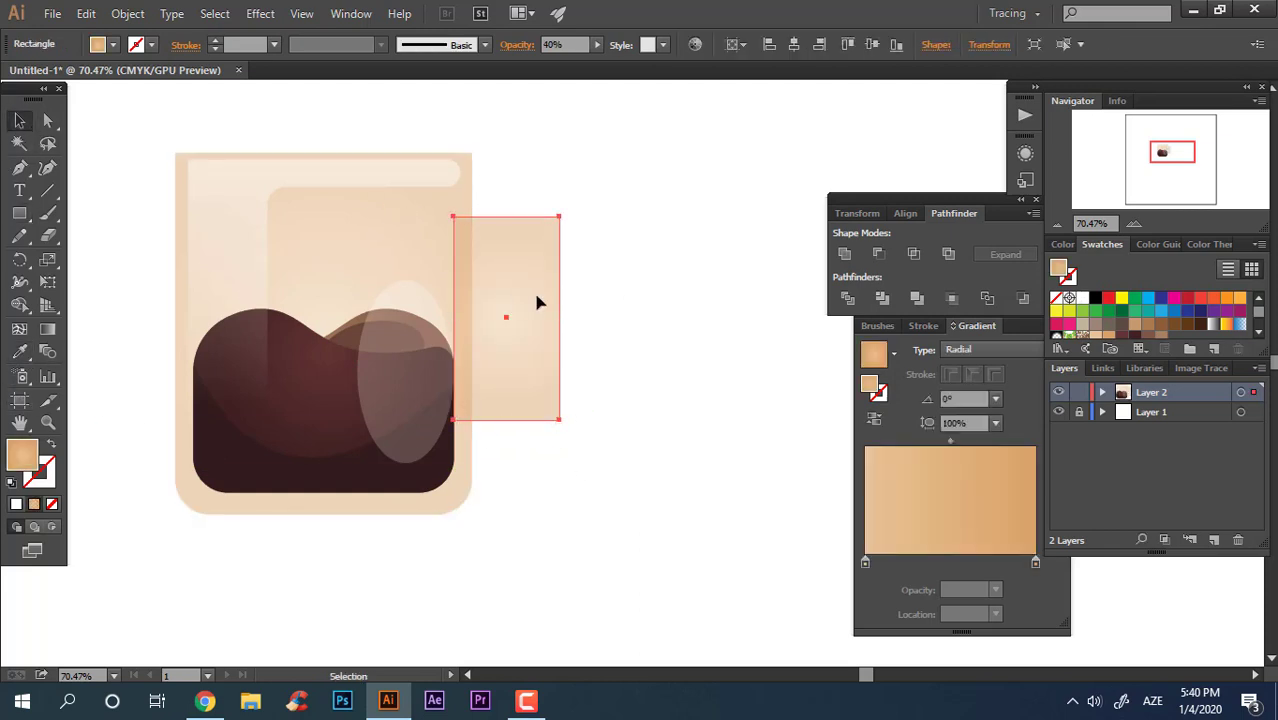
left_click_drag(542, 300, 560, 300)
left_click(740, 366)
scroll(640, 458, "up", 1)
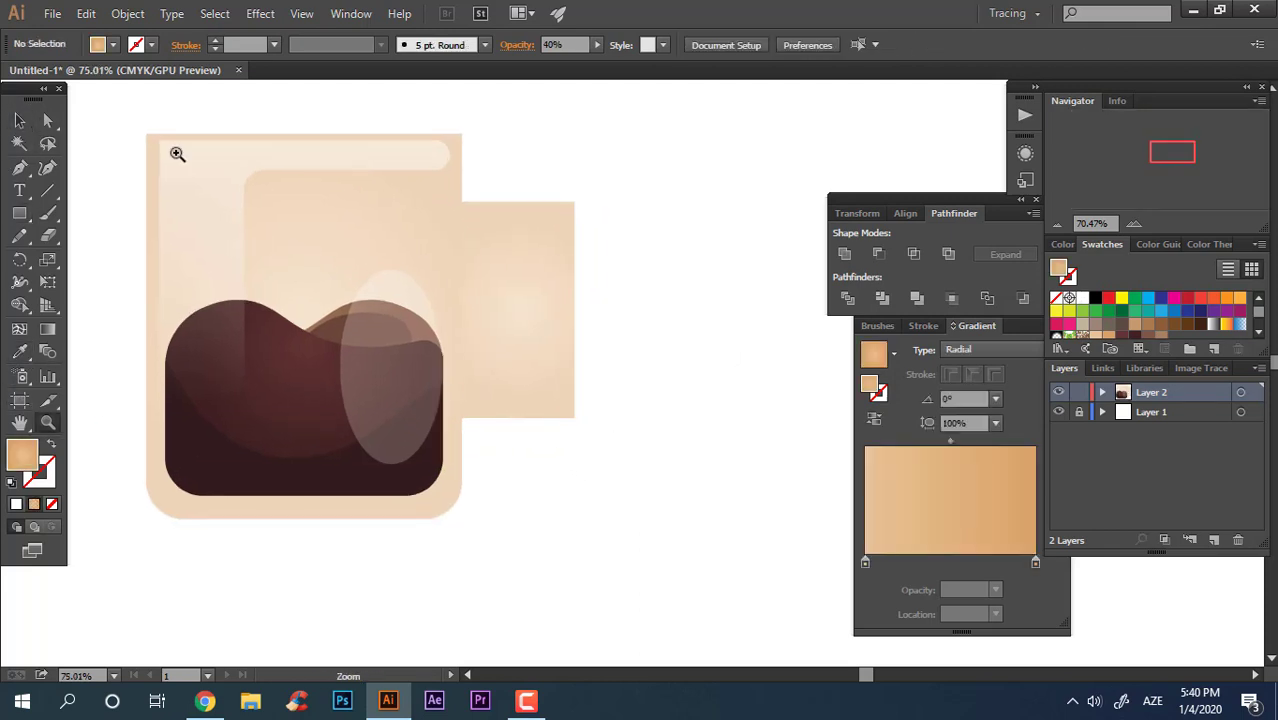
Step: Make a smaller inner rectangle inside the handle, shifted left and stretched taller
key("a")
left_click_drag(667, 409, 505, 266)
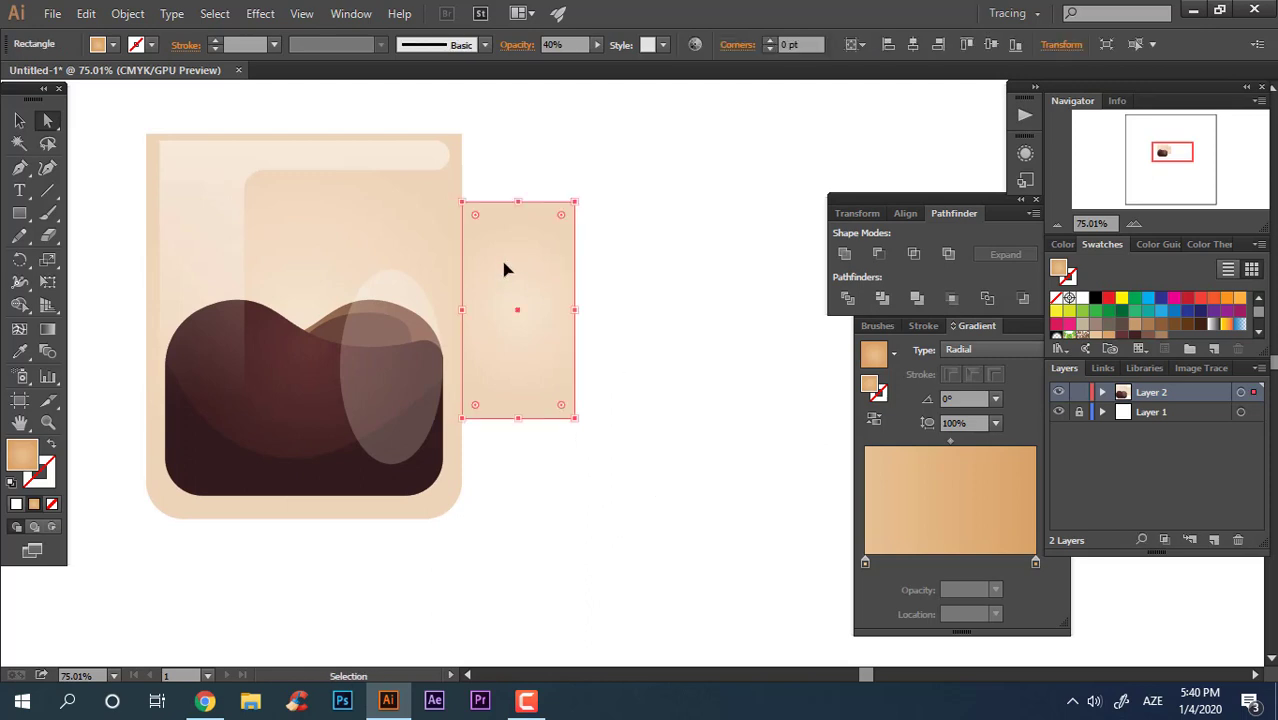
left_click(599, 433)
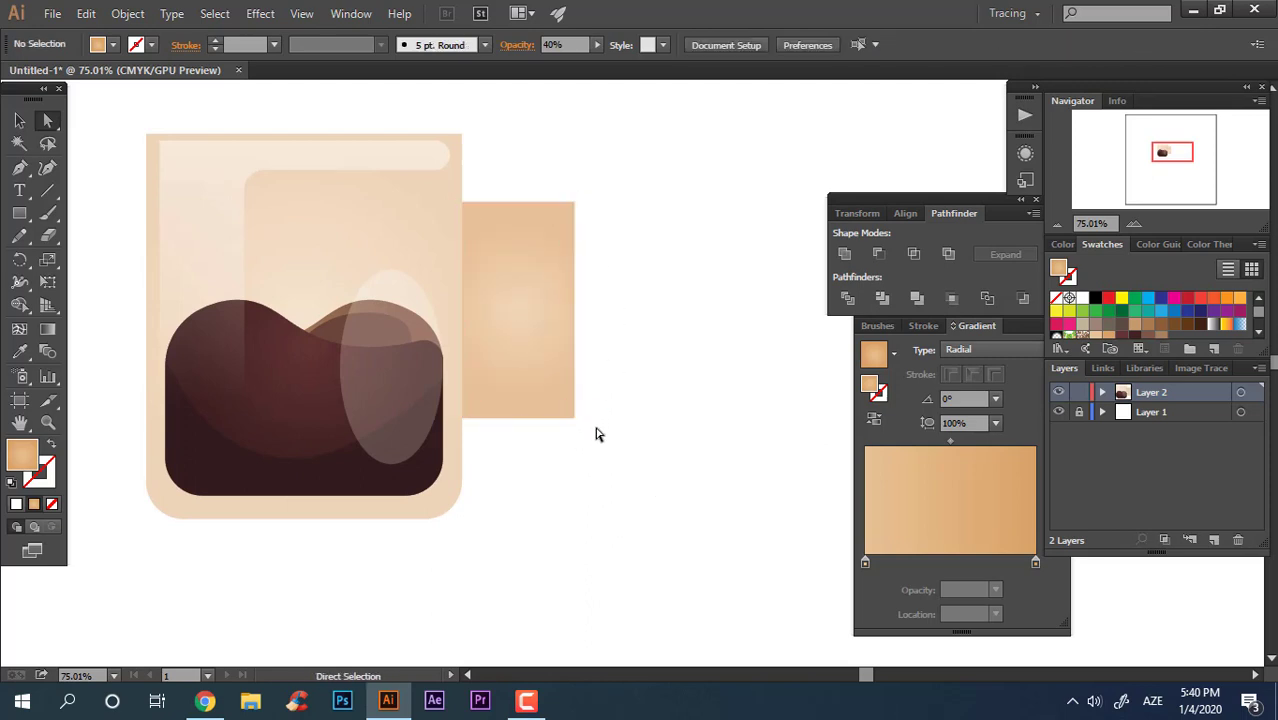
mouse_move(550, 364)
left_mouse_down()
mouse_move(585, 433)
mouse_move(557, 383)
left_mouse_up()
key("v")
left_click(678, 404)
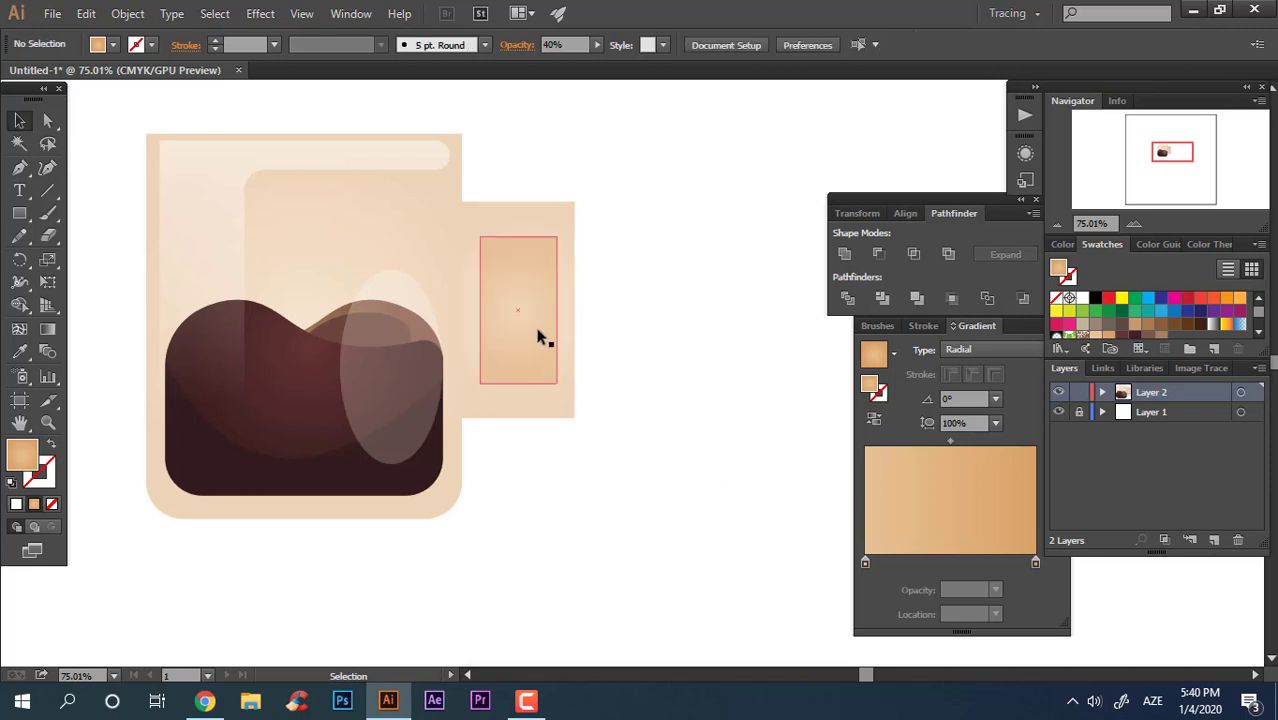
left_click_drag(536, 337, 519, 337)
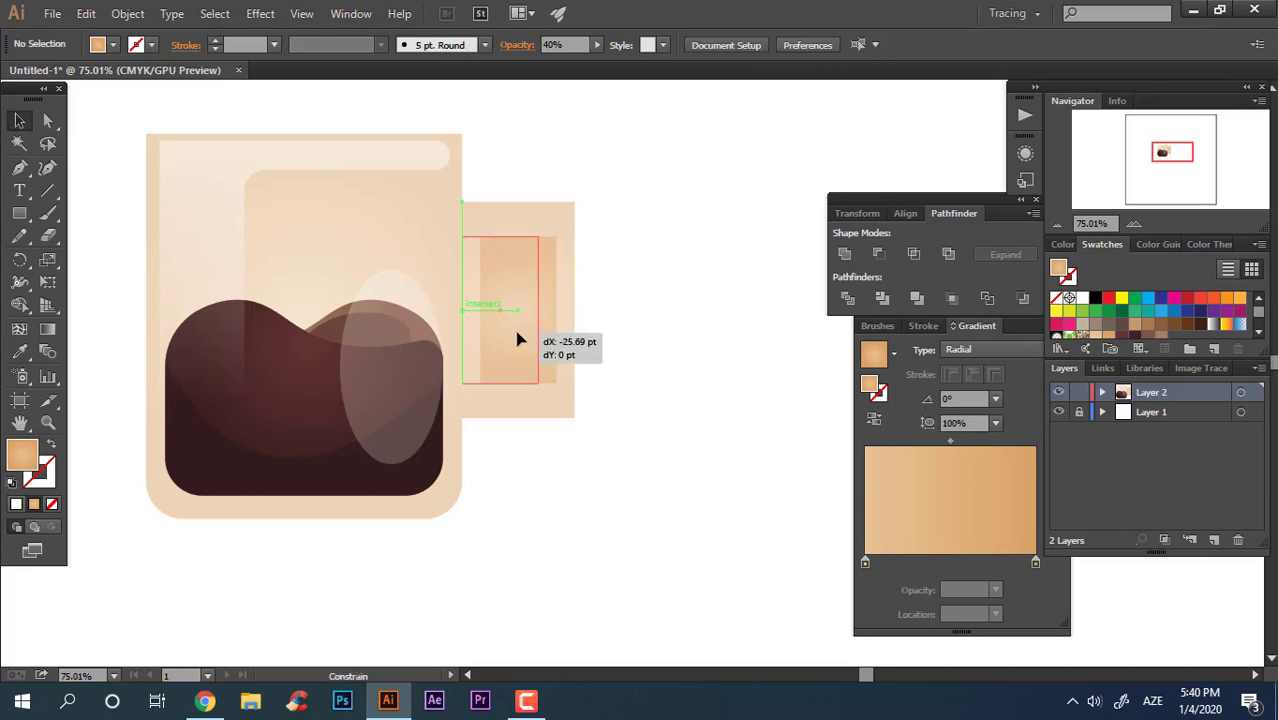
left_click(681, 326)
left_click(500, 383)
left_click_drag(500, 383, 500, 392)
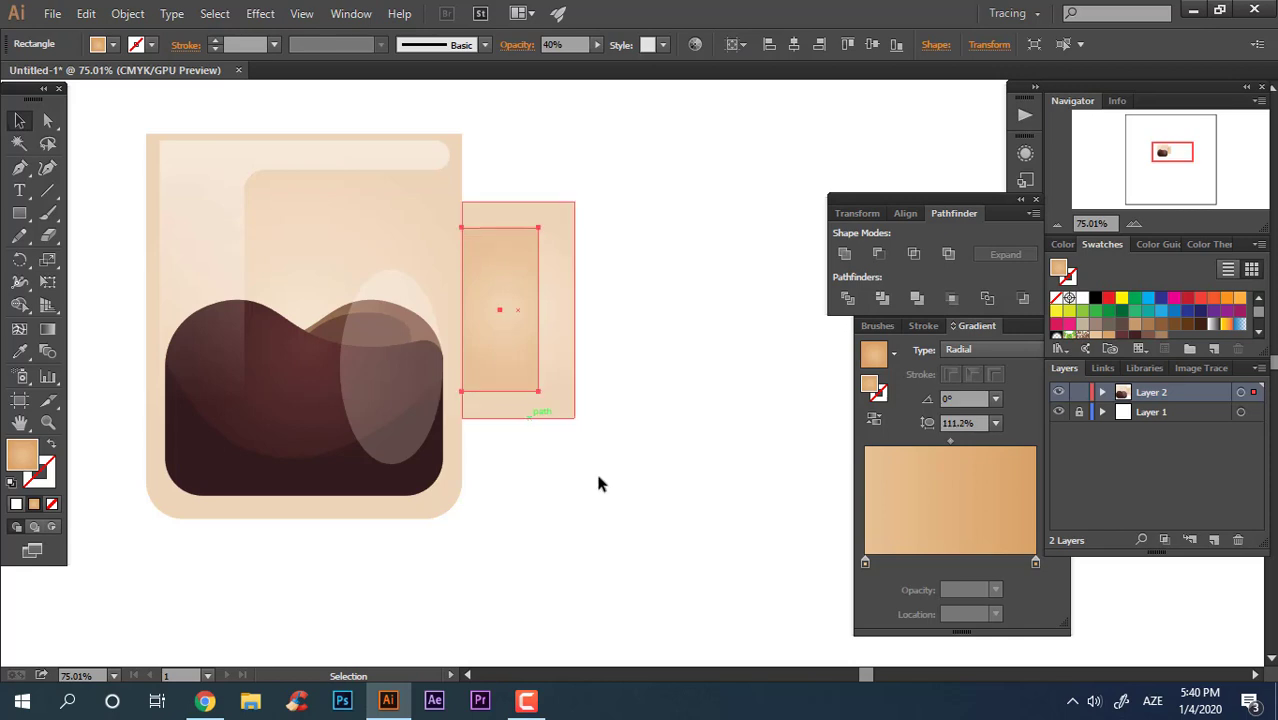
Step: Check alignment of both handle rectangles and fine-tune the inner rectangle's height
left_click_drag(595, 469, 540, 350)
left_click(737, 44)
left_click(753, 68)
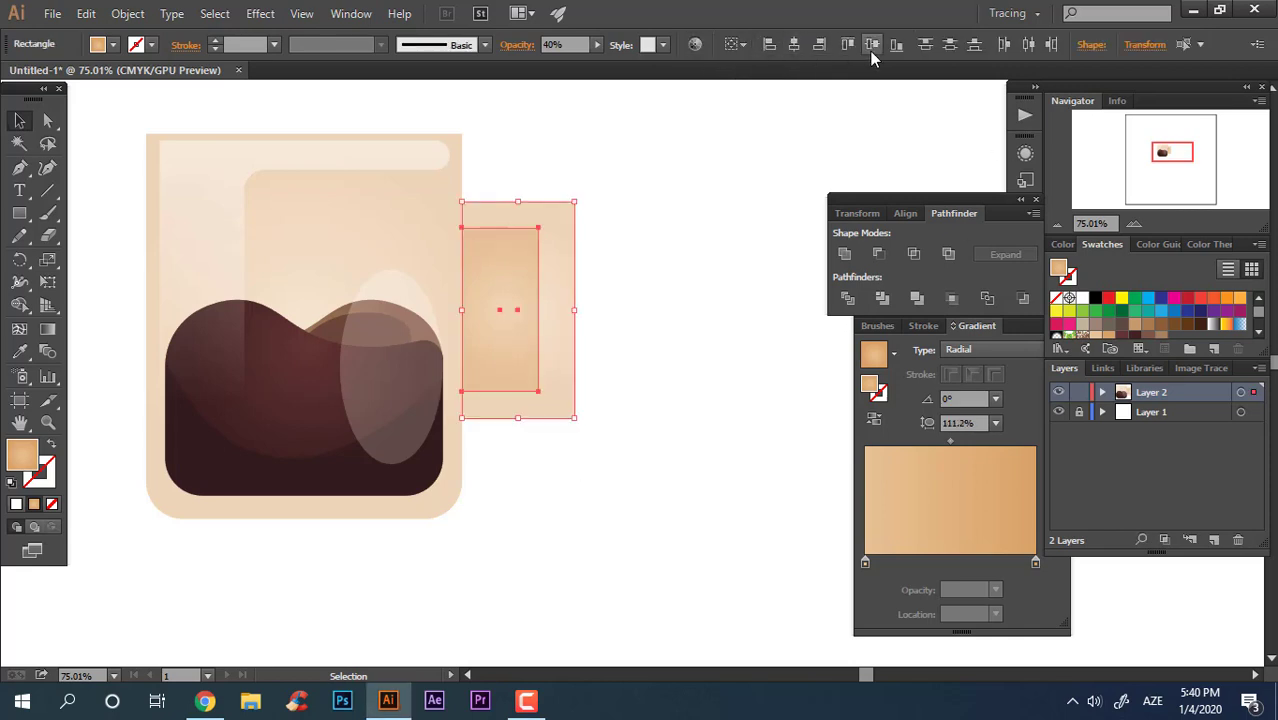
left_click(679, 406)
left_click(522, 337)
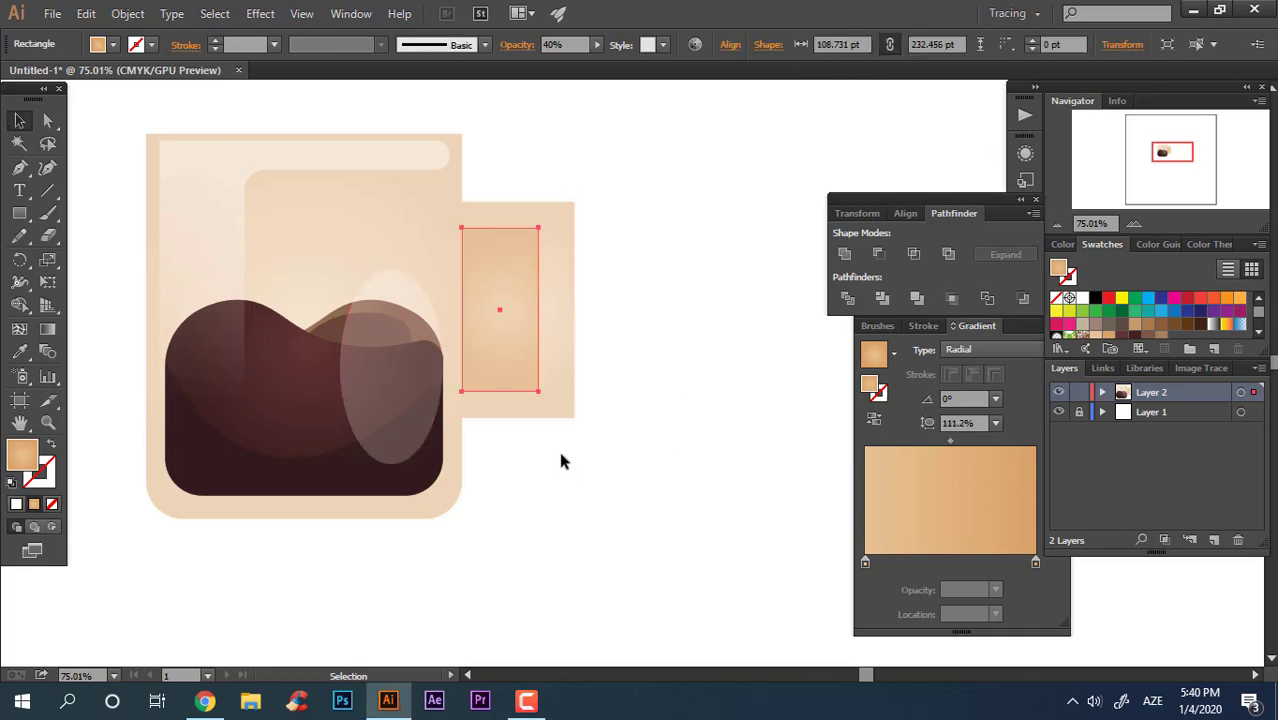
left_click(632, 500)
left_click_drag(502, 391, 502, 384)
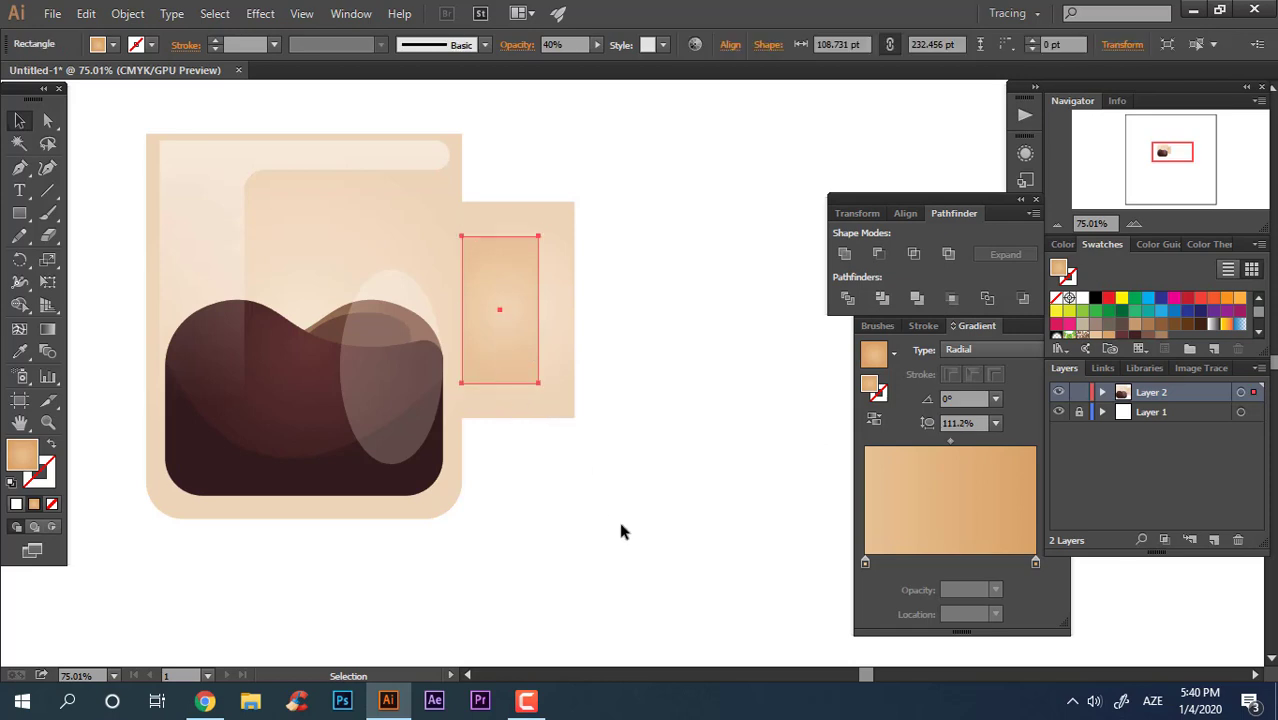
left_click_drag(606, 497, 518, 343)
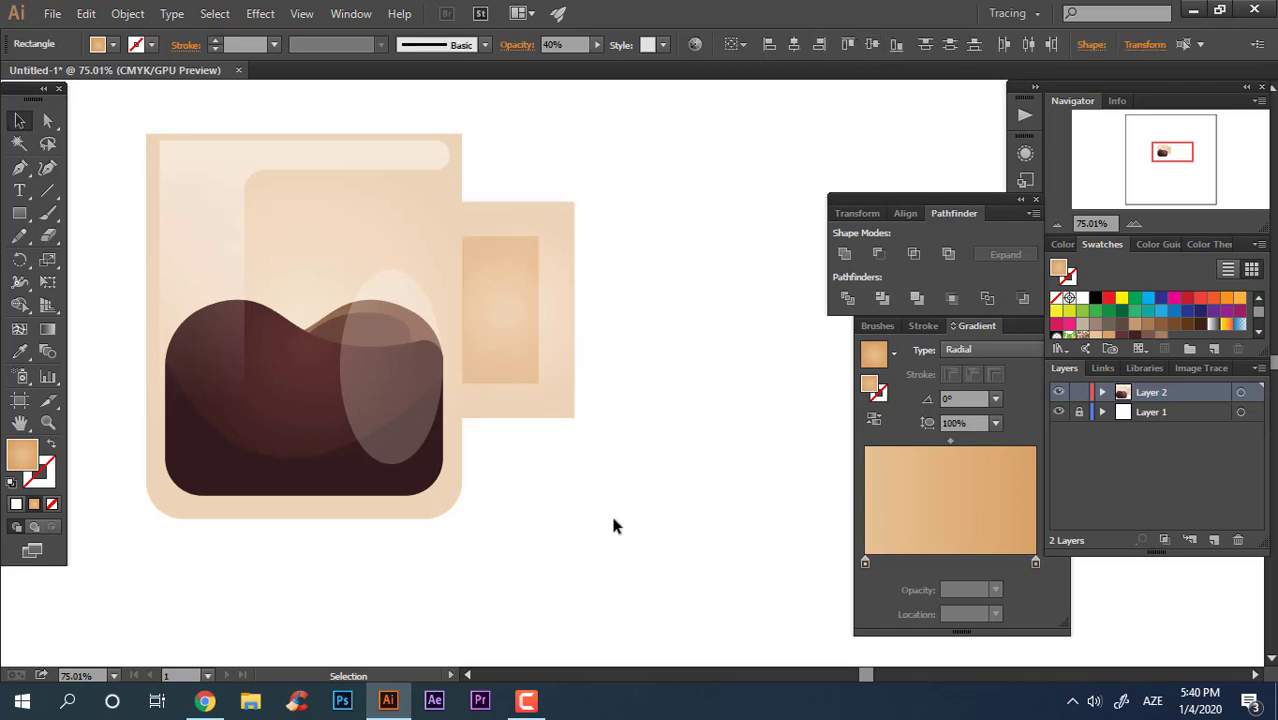
left_click_drag(610, 511, 520, 332)
Step: Divide the two handle rectangles and delete the inner piece to hollow the handle
left_click(847, 298)
right_click(546, 338)
left_click(484, 273)
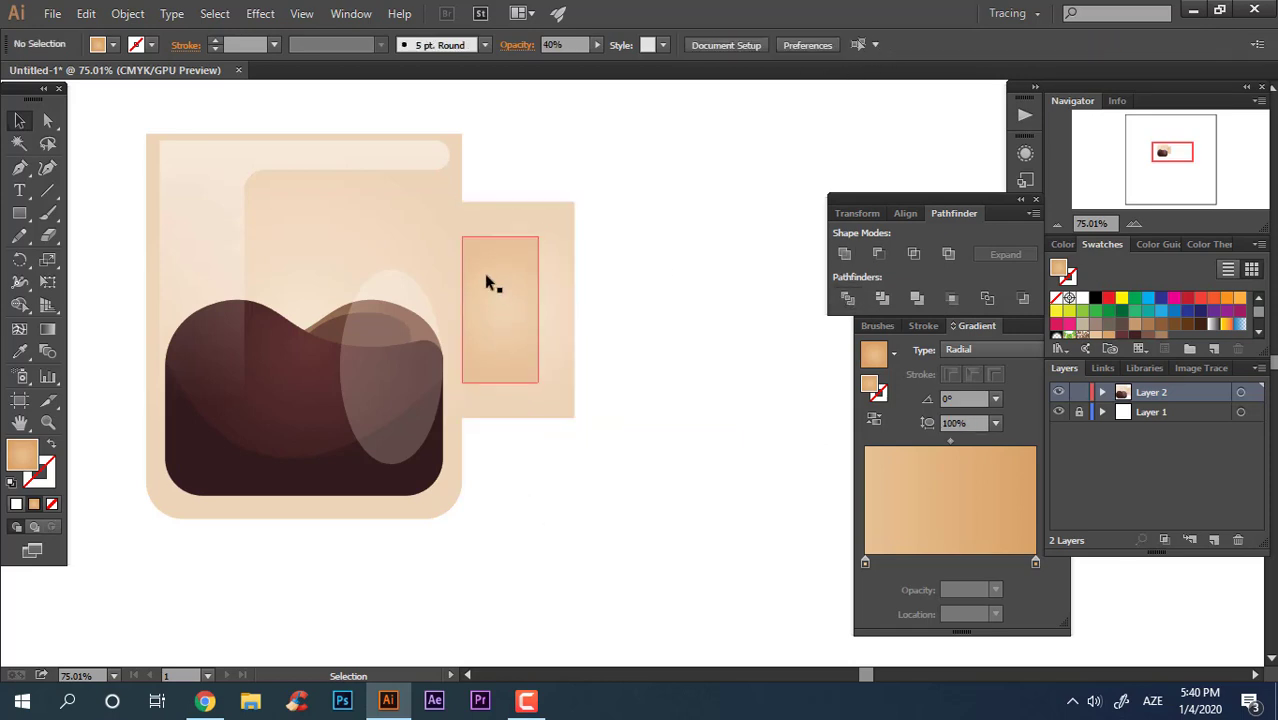
left_click(500, 330)
key("Delete")
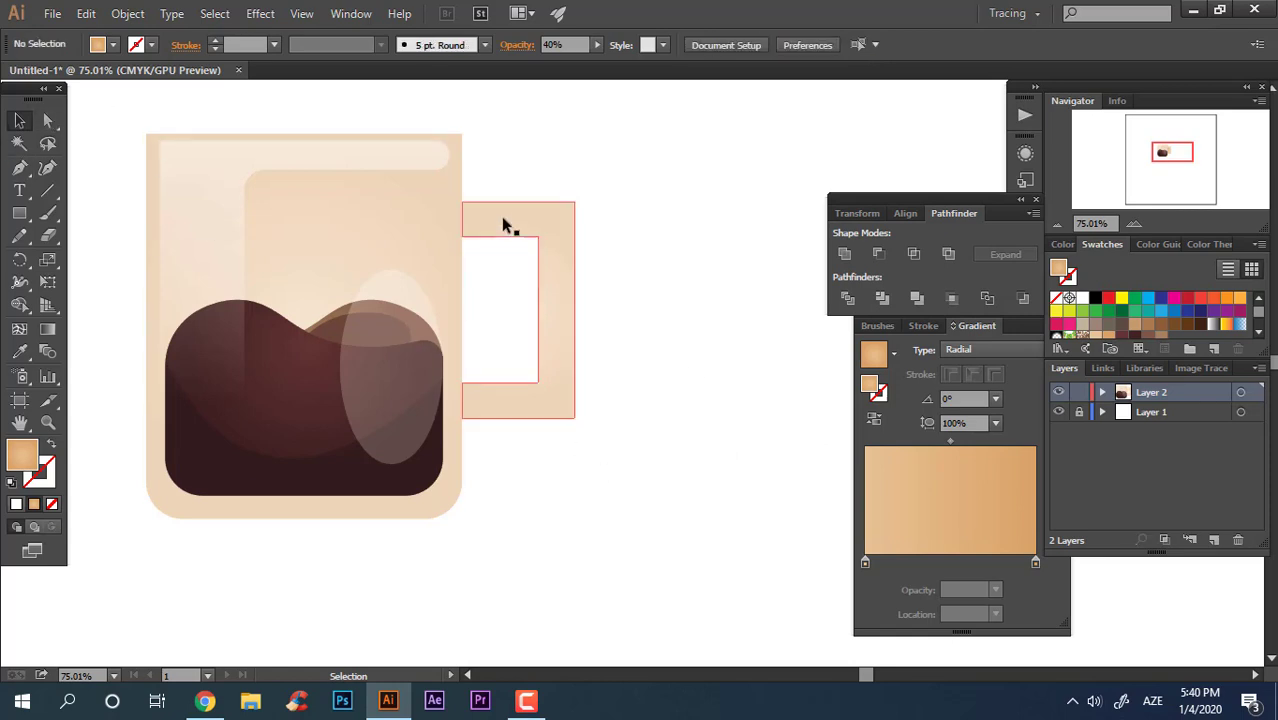
Step: Make the mug body and handle one compound path and send it behind the coffee
left_click(503, 225)
key("ctrl+8")
key("ctrl+shift+bracketleft")
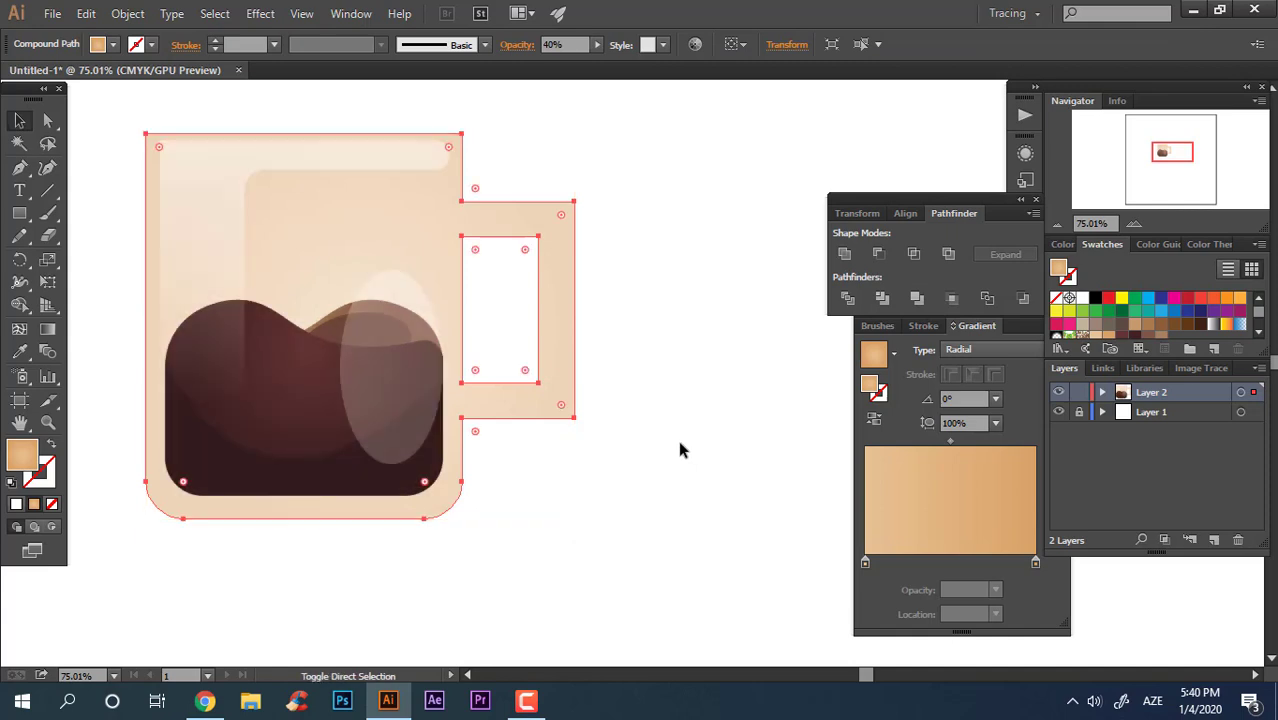
left_click(755, 355)
Step: Round the handle opening's corners into a pill shape with the live-corner widget
scroll(613, 230, "up", 1)
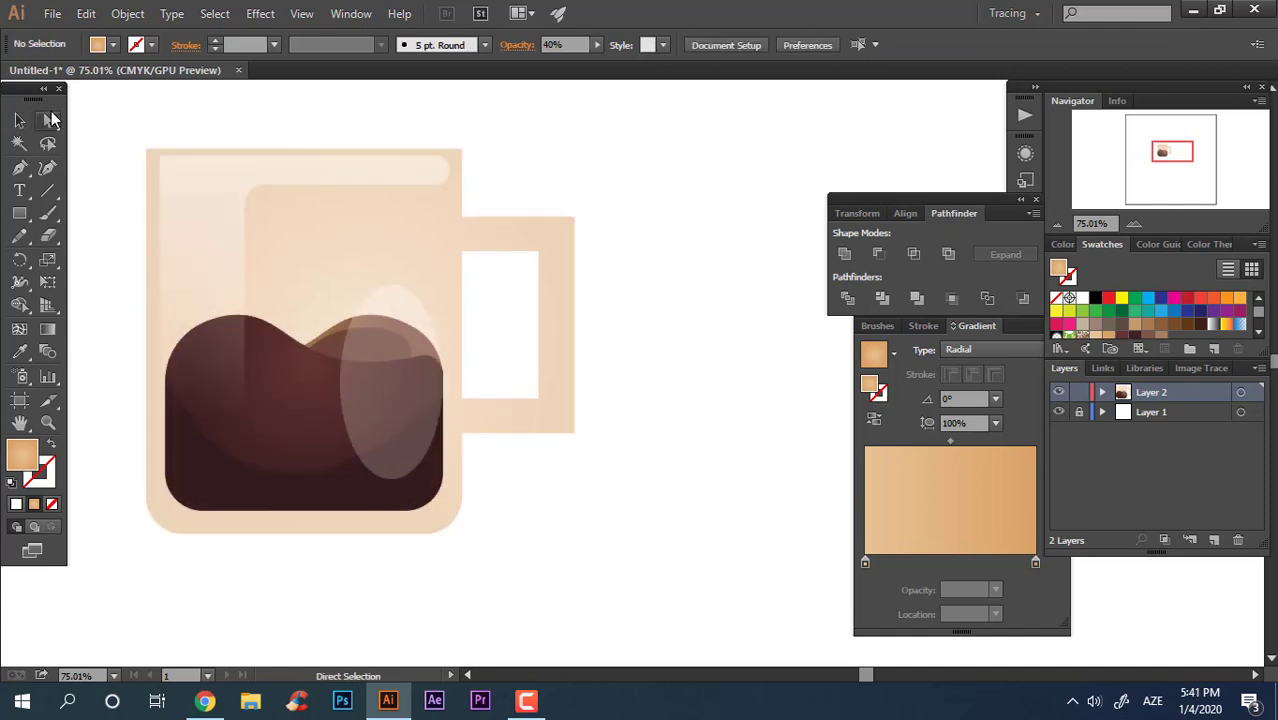
left_click_drag(532, 213, 530, 211)
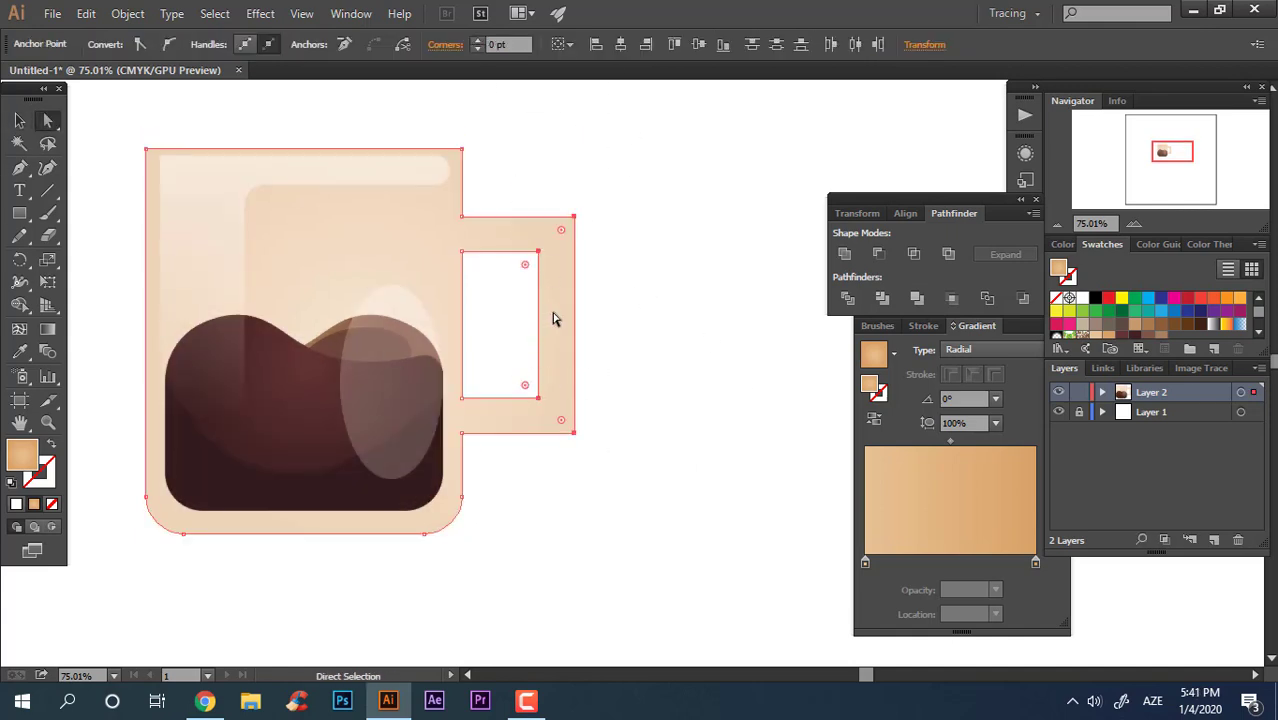
left_click_drag(525, 266, 348, 410)
key("ctrl+z")
left_click_drag(557, 425, 560, 428)
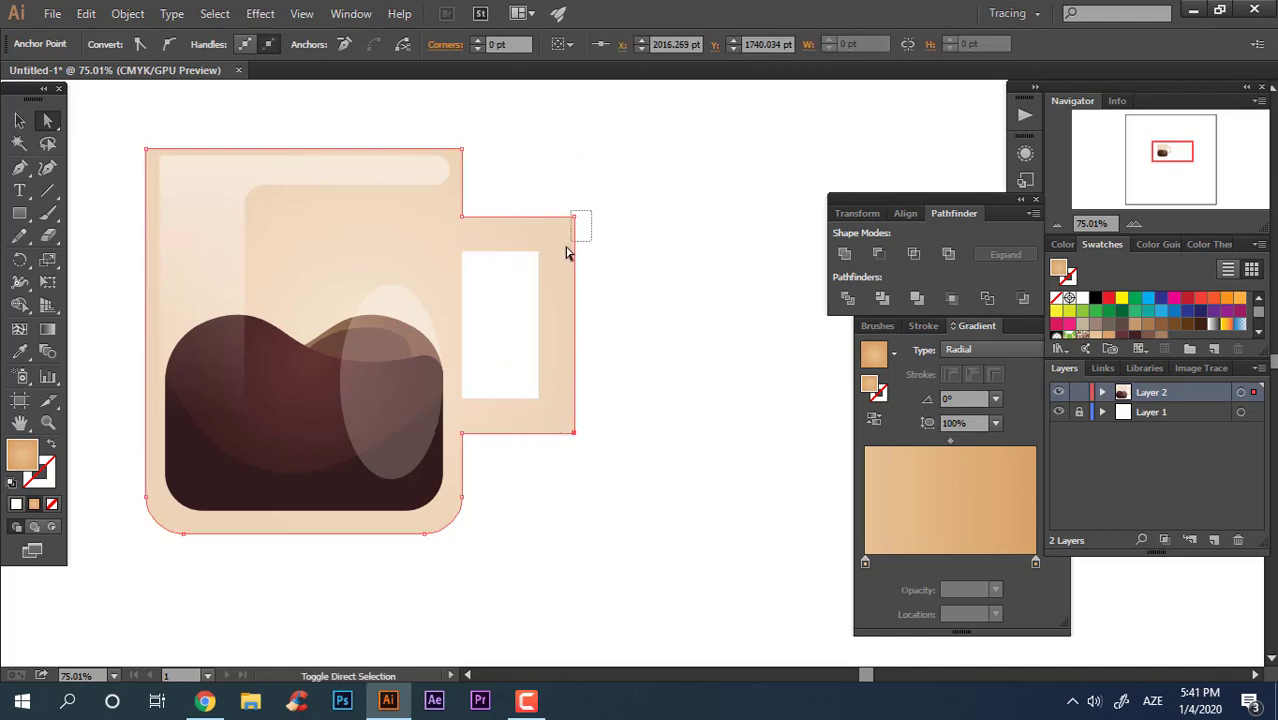
left_click_drag(568, 234, 552, 250)
left_click(673, 421)
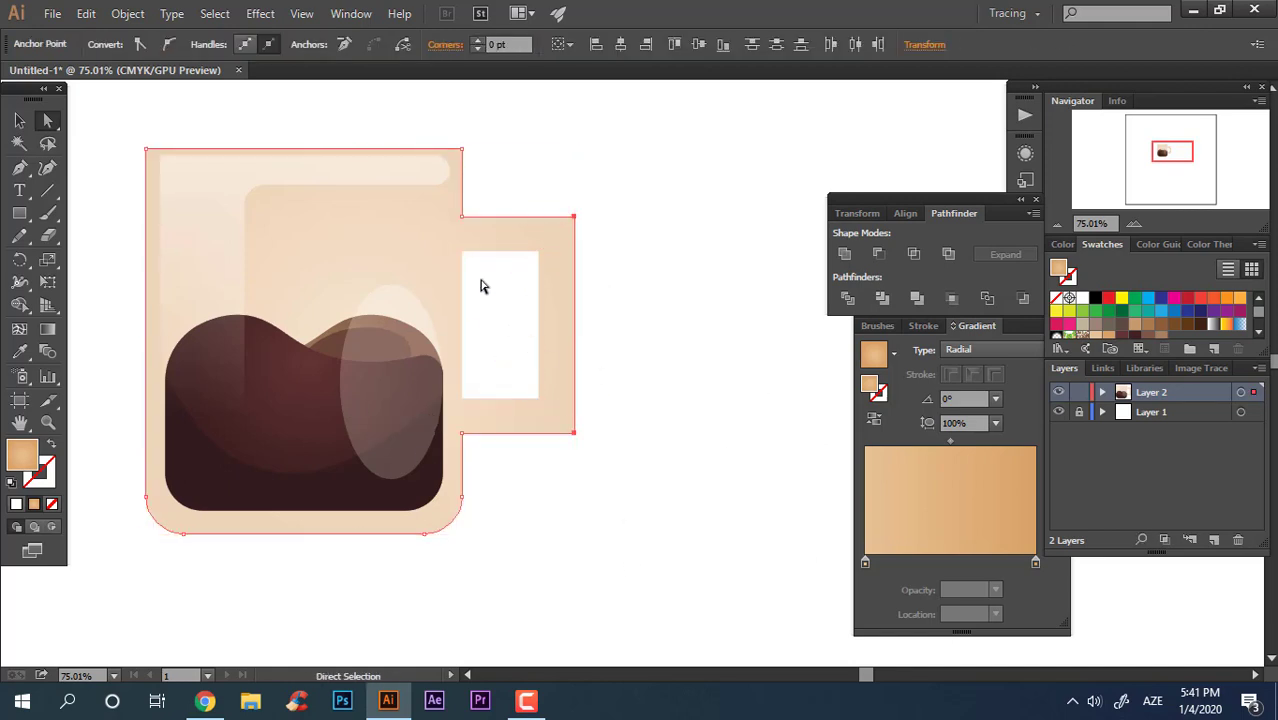
left_click_drag(452, 238, 539, 257)
mouse_move(452, 410)
left_mouse_down()
mouse_move(511, 381)
mouse_move(560, 267)
left_mouse_up()
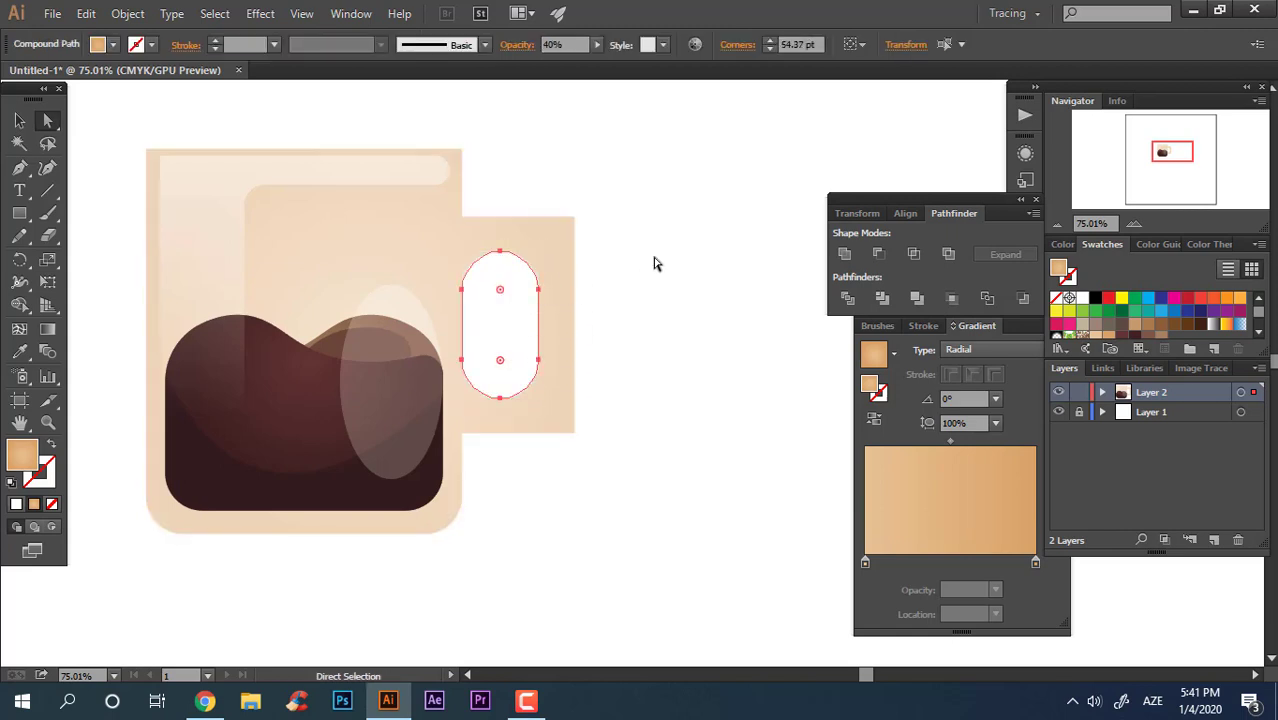
Step: Round the handle's outer right corners and zoom in on the handle
left_click_drag(538, 190, 540, 186)
mouse_move(600, 472)
left_mouse_down("shift")
mouse_move(556, 406)
mouse_move(444, 393)
mouse_move(445, 423)
left_mouse_up("shift")
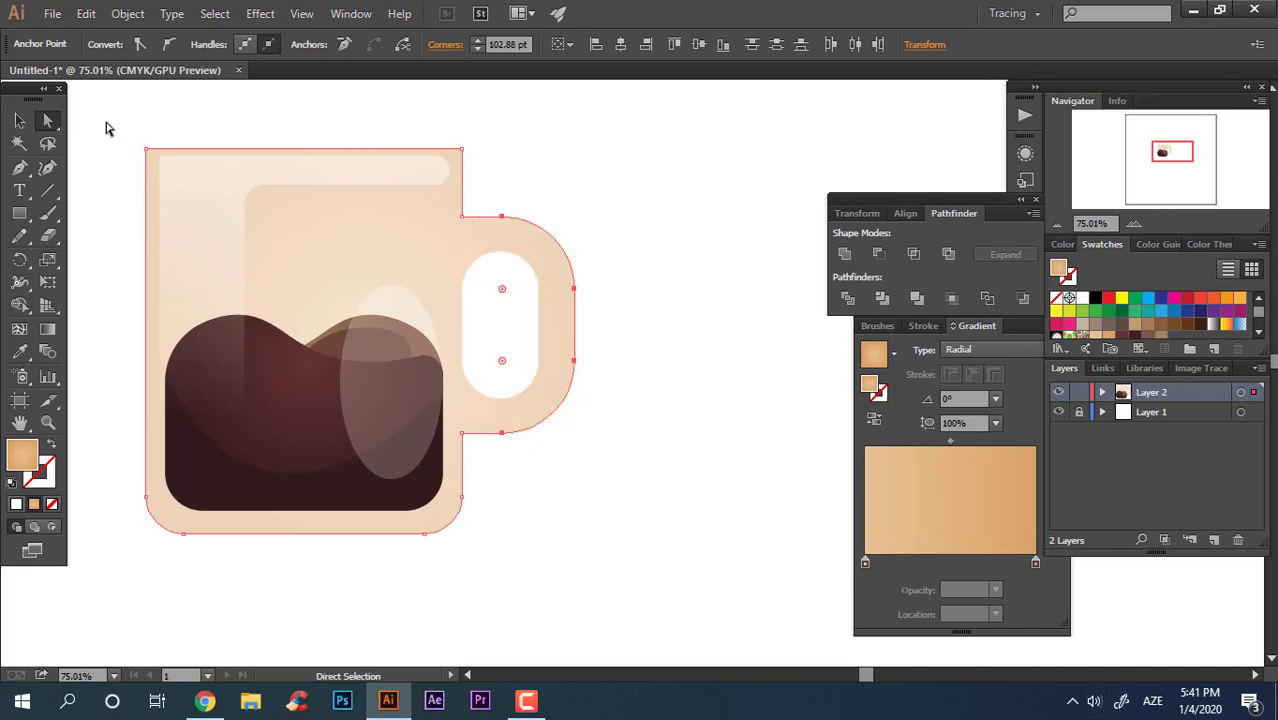
left_click(607, 362)
key("z")
left_click_drag(673, 428, 756, 450)
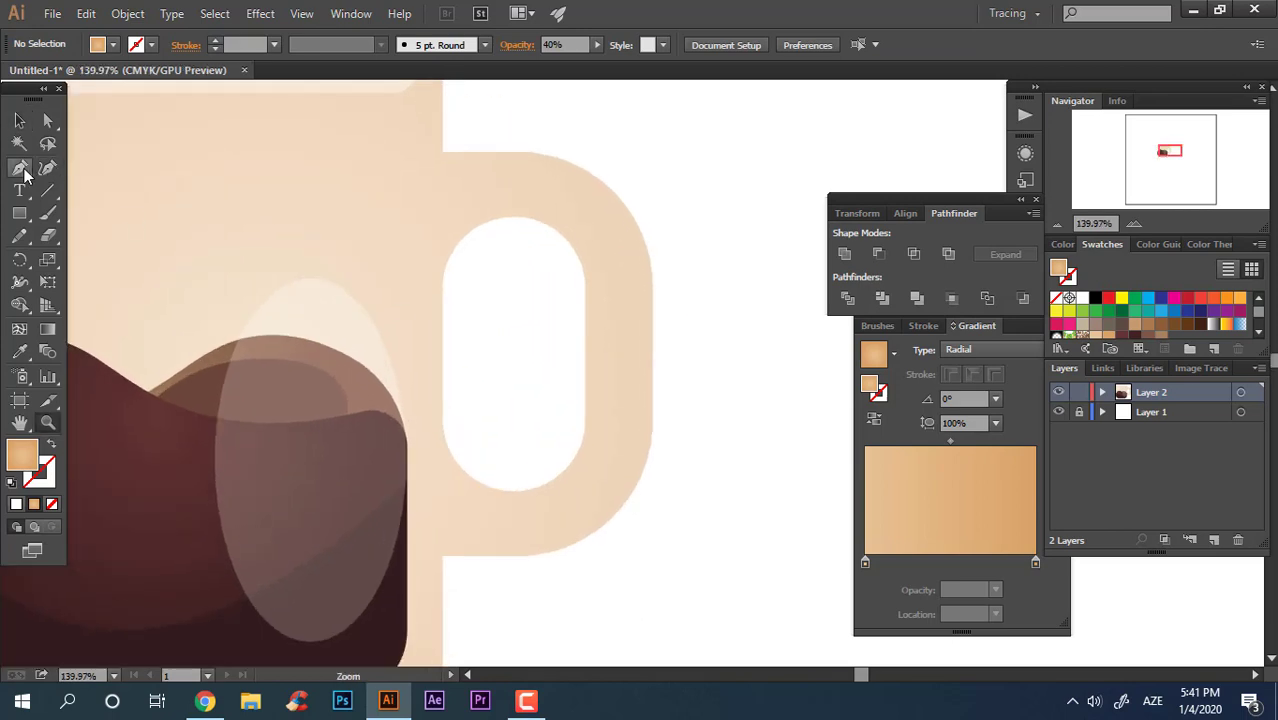
Step: Draw a closed curved sliver along the inside of the handle with the Pen tool
left_click(513, 215)
mouse_move(620, 298)
left_mouse_down()
mouse_move(643, 432)
mouse_move(621, 496)
left_mouse_up()
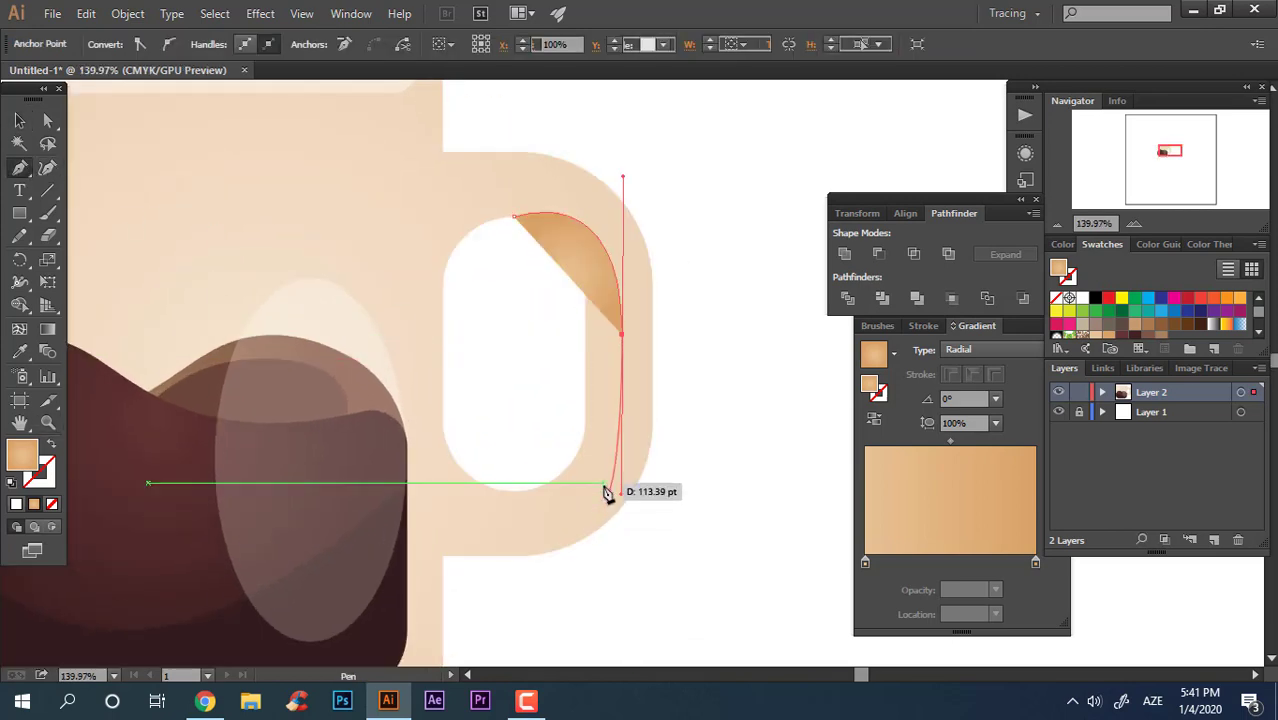
left_click(573, 497)
left_click(553, 480)
left_click_drag(604, 300, 578, 208)
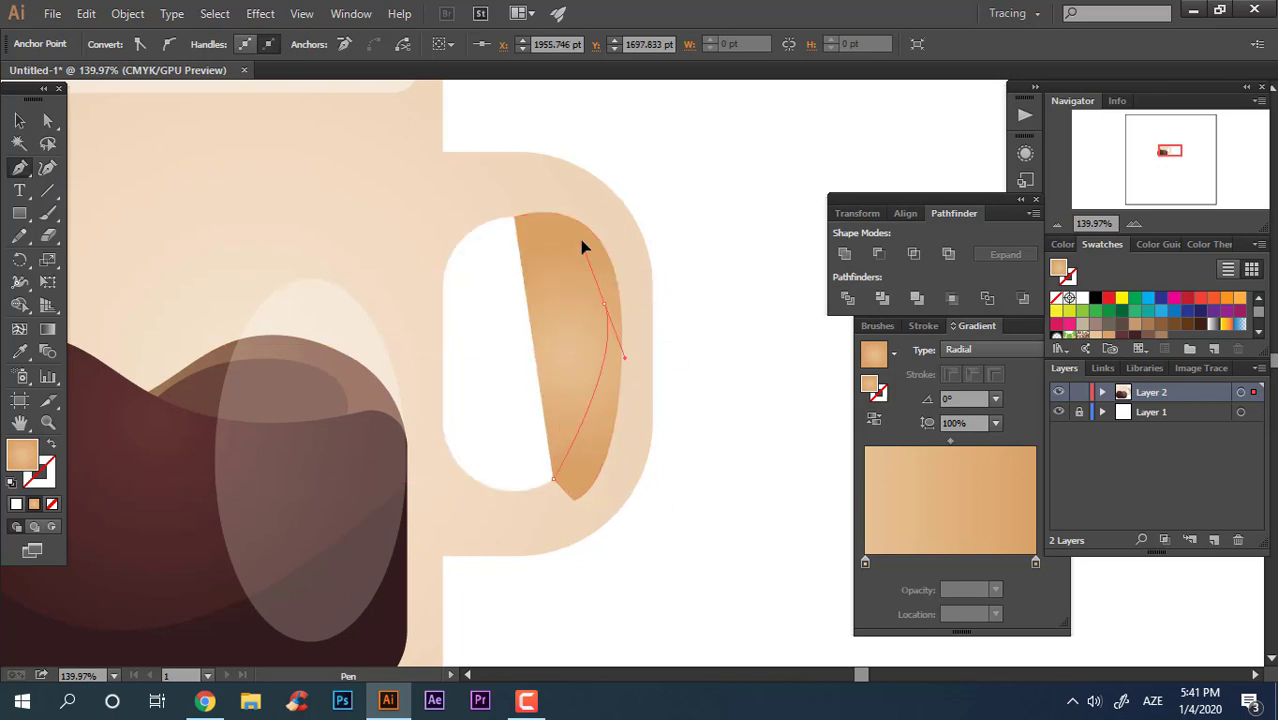
left_click(510, 226)
scroll(750, 476, "up", 2)
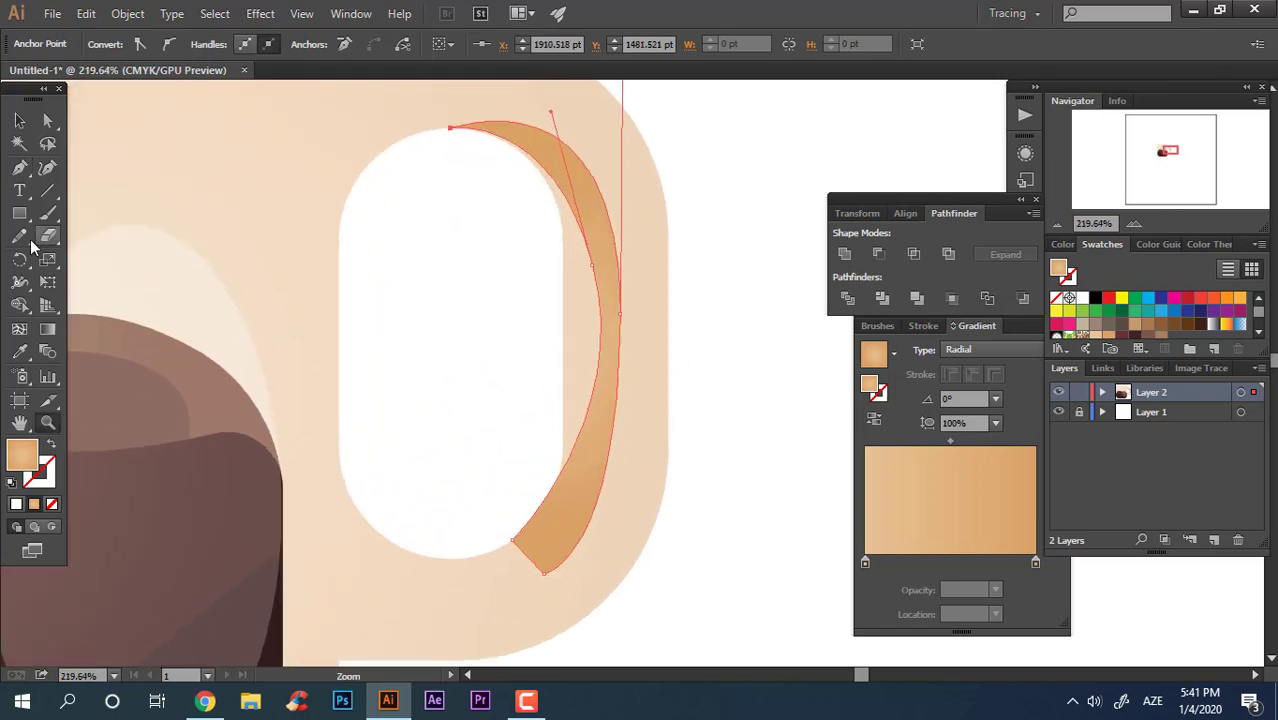
Step: Smooth the sliver's inner edge and give it the glass highlight's translucent white fill
left_click(48, 170)
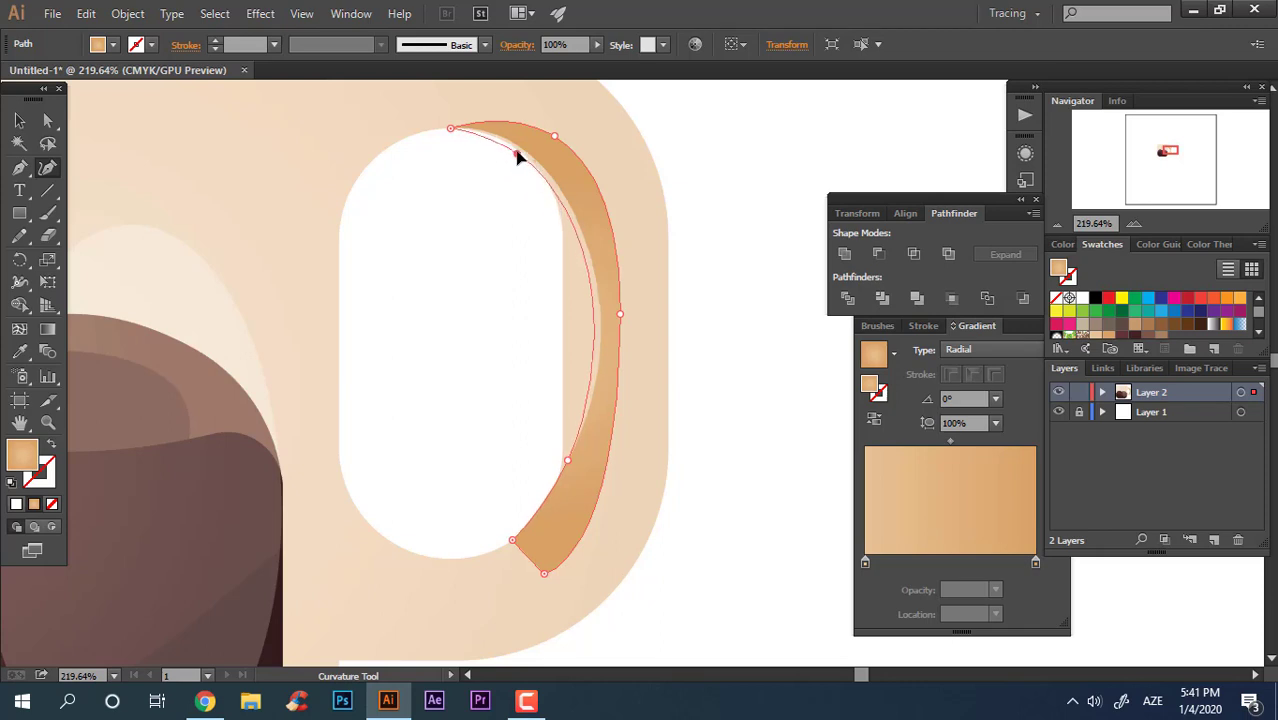
left_click(558, 206)
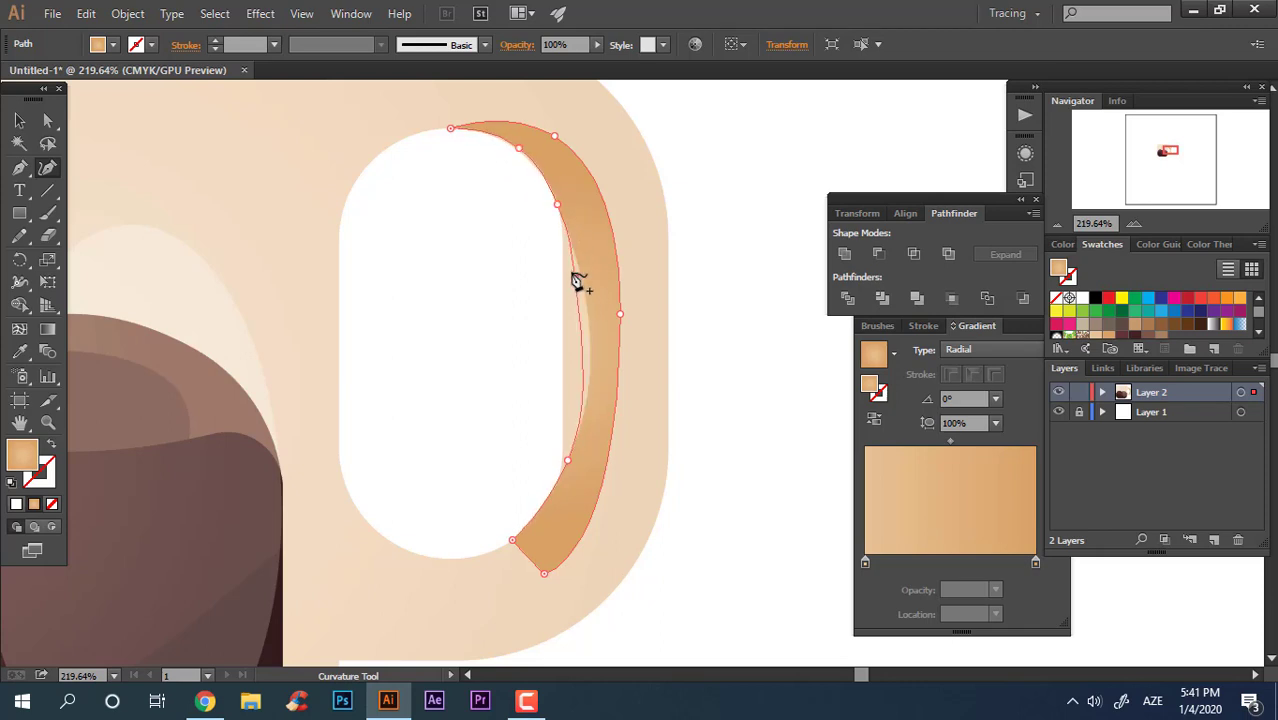
left_click(565, 268)
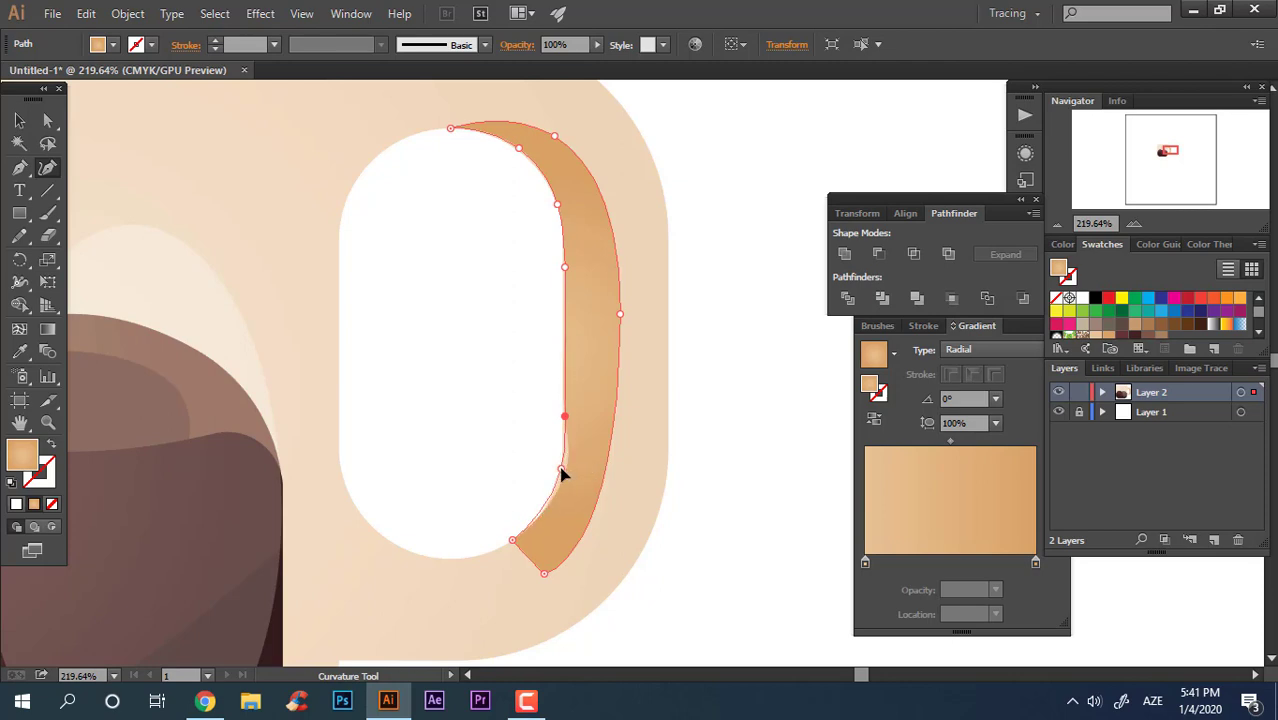
key("ctrl+0")
key("i")
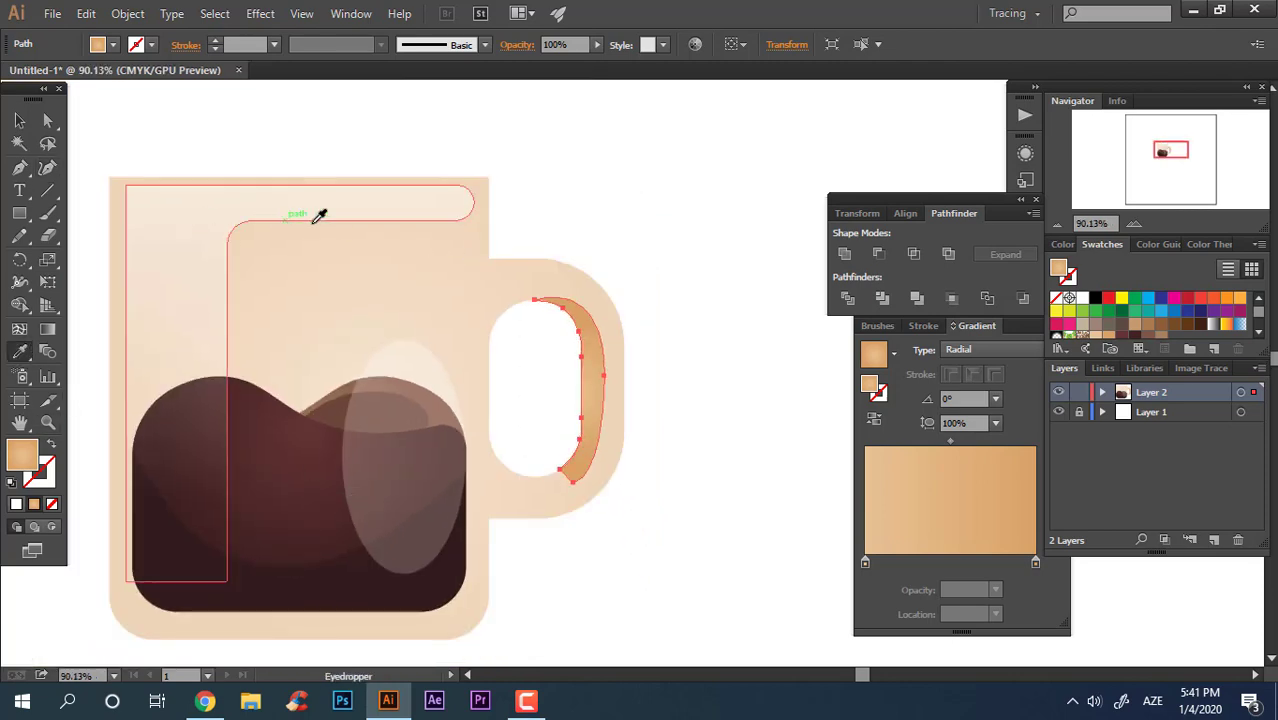
left_click(200, 243)
scroll(662, 442, "up", 3)
Step: Drag a vertical gradient down the handle highlight so it fades top to bottom
key("g")
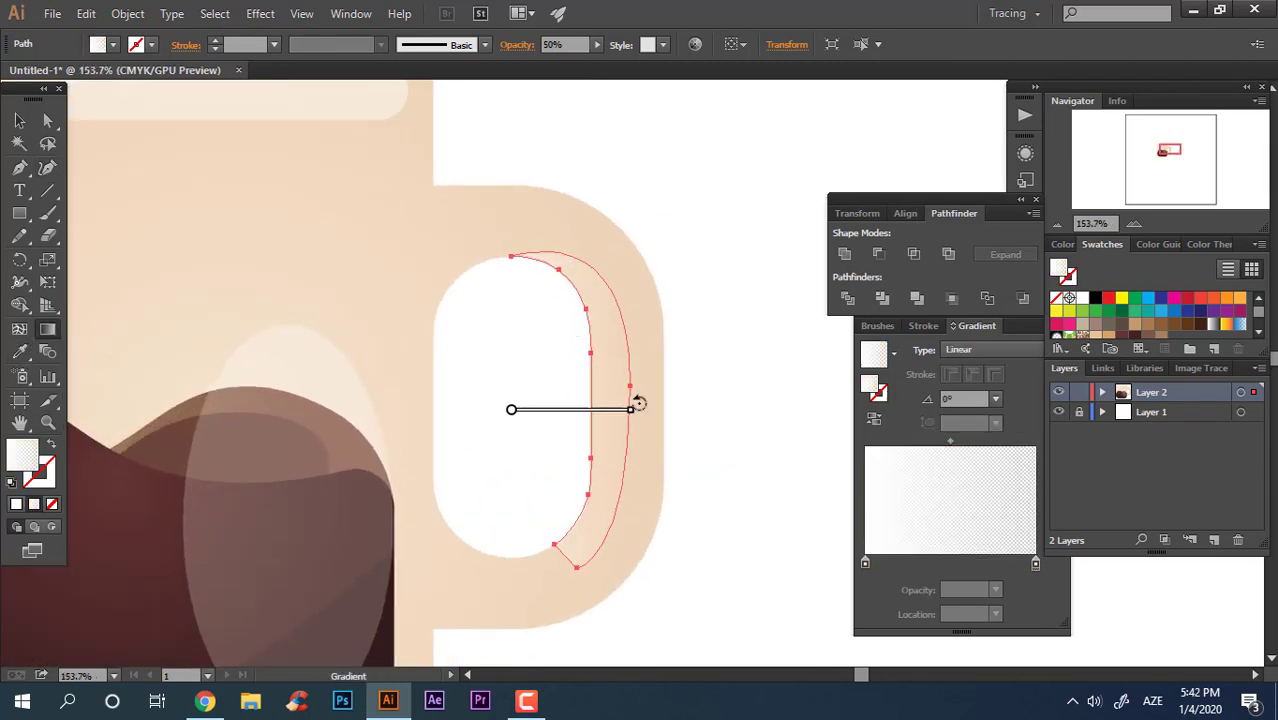
left_click_drag(511, 410, 511, 528)
left_click_drag(572, 405, 572, 533)
left_click_drag(570, 290, 571, 513)
left_click(20, 120)
left_click(830, 168)
scroll(617, 274, "down", 2)
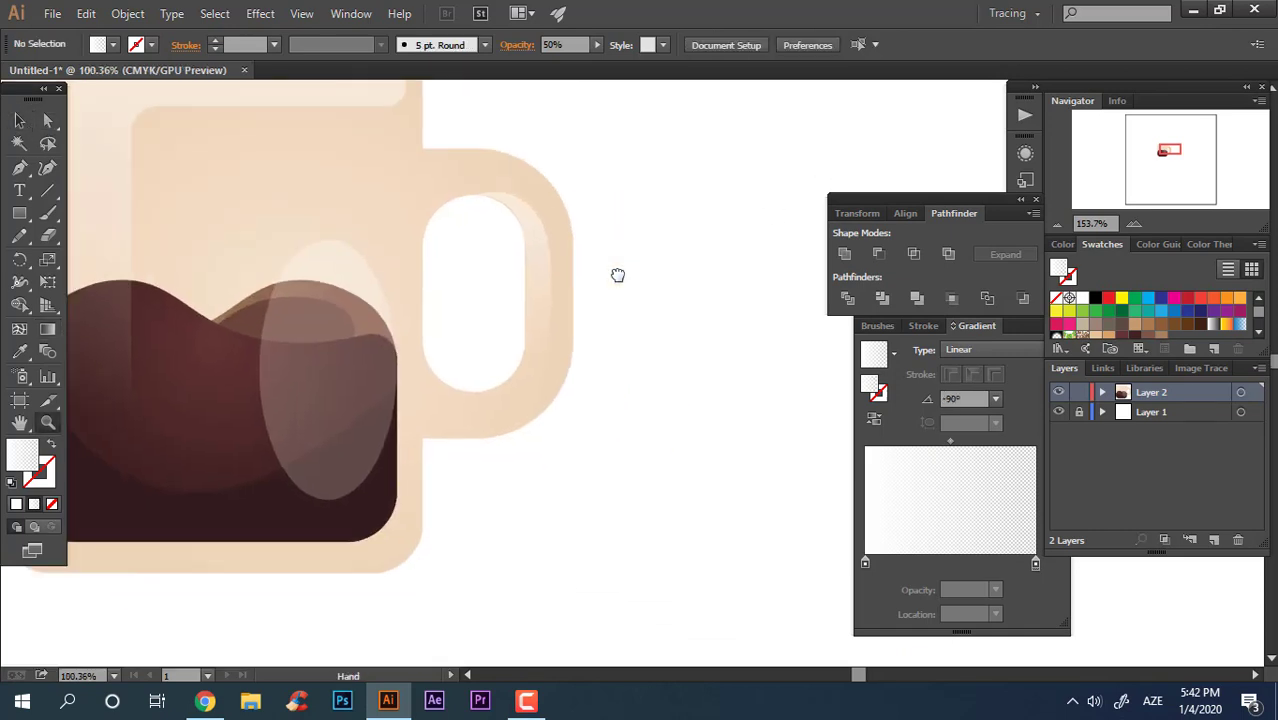
scroll(465, 251, "up", 3)
scroll(486, 207, "up", 1)
Step: Reshape the highlight's bottom point with the Curvature tool to hug the handle opening
left_click(486, 207)
scroll(486, 207, "up", 2)
key("shift+grave")
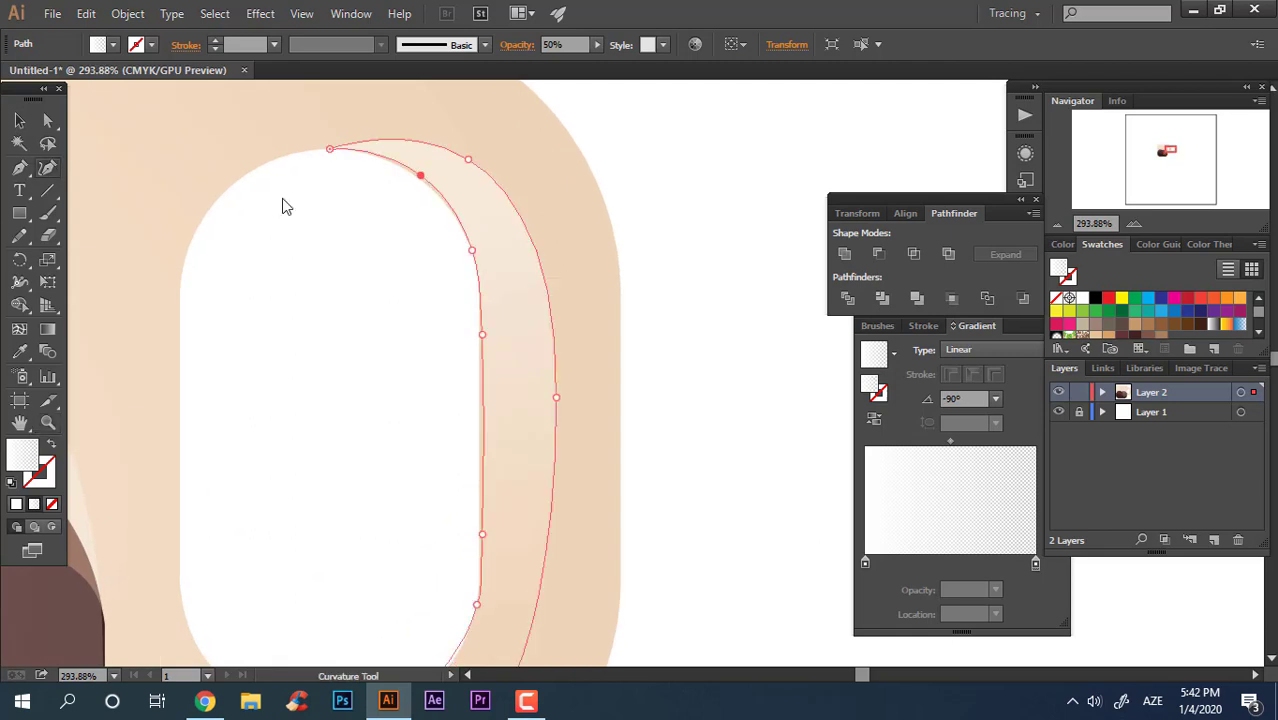
left_click_drag(530, 369, 537, 223)
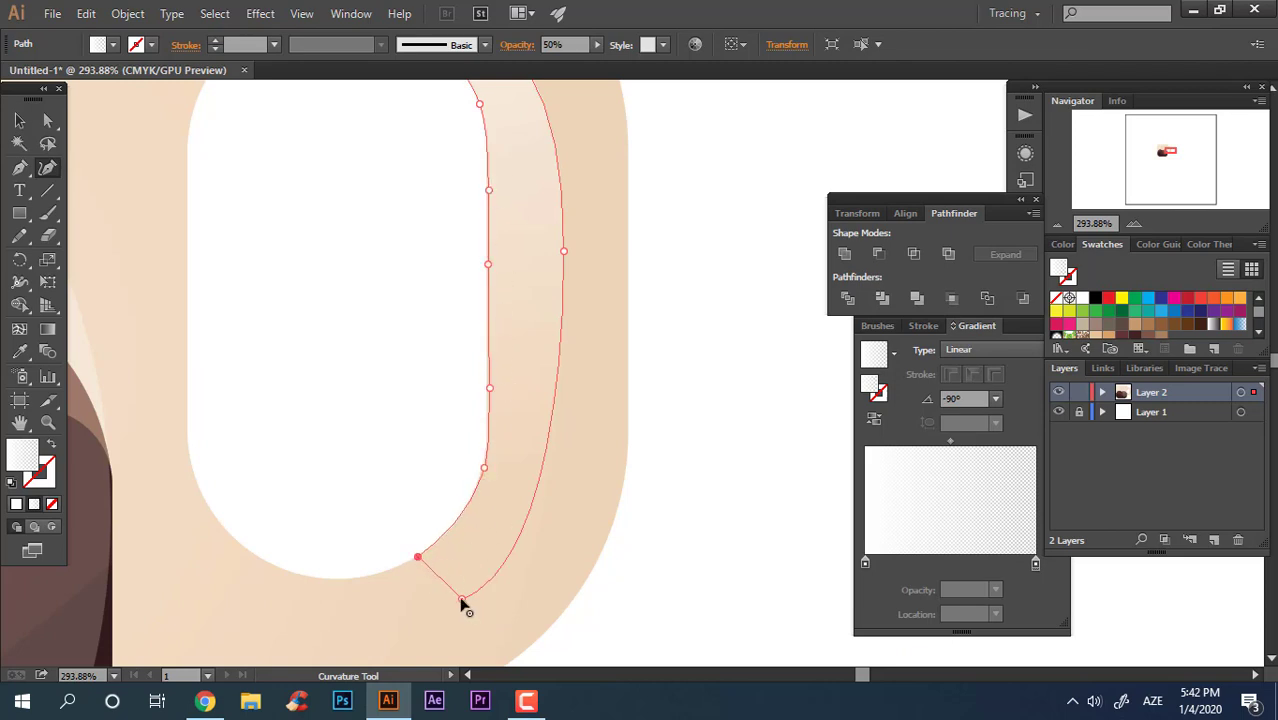
left_click_drag(462, 603, 467, 557)
key("z")
scroll(545, 357, "down", 3)
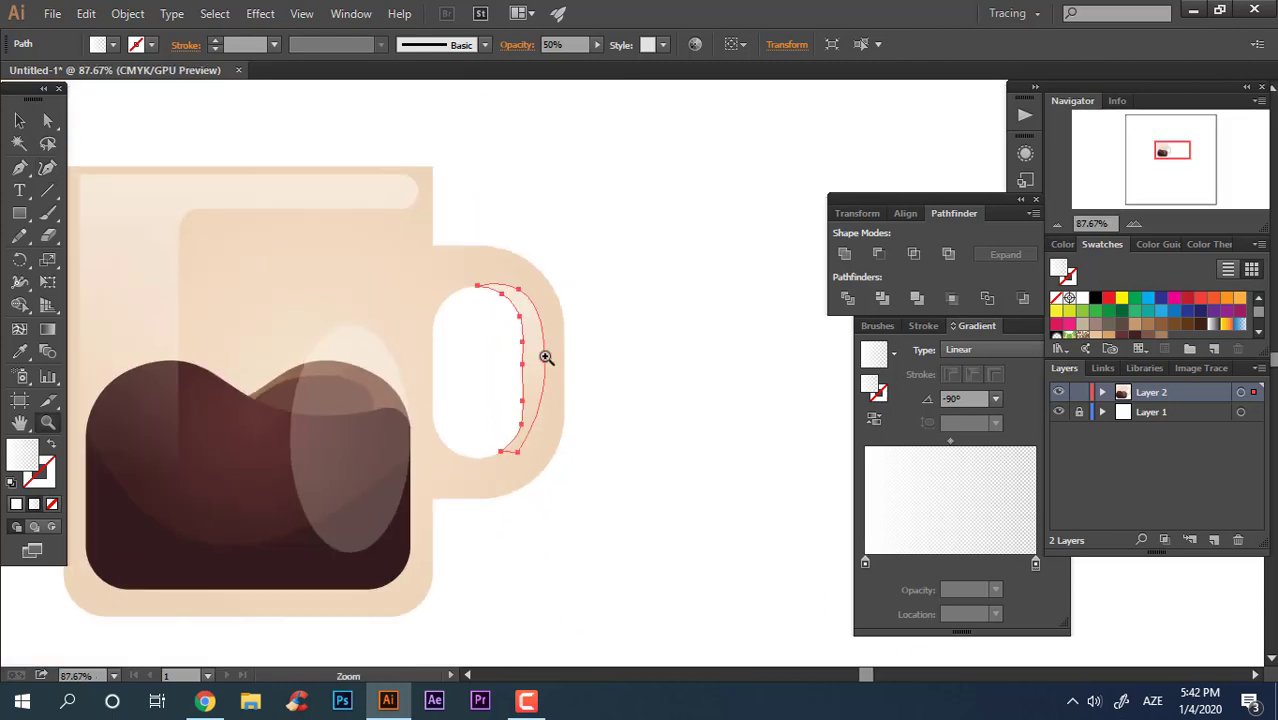
scroll(545, 357, "up", 2)
key("shift+grave")
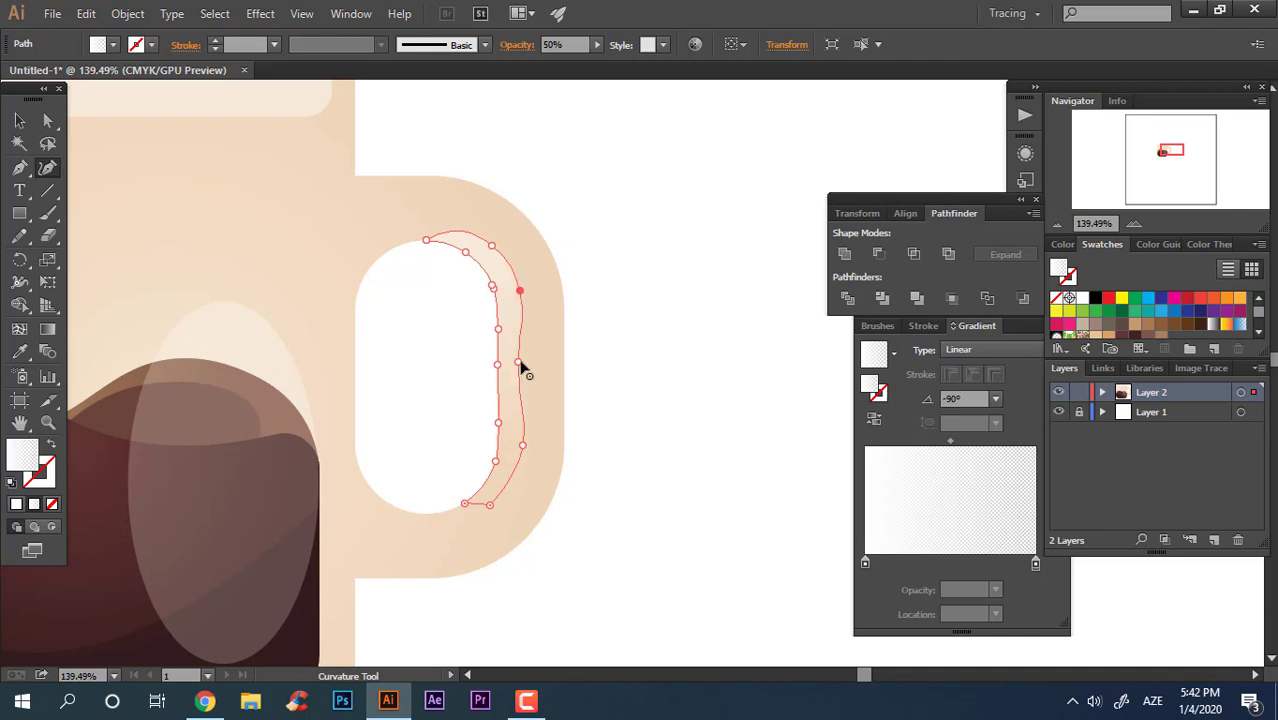
Step: Deselect the highlight and zoom the view to frame the whole mug
key("v")
left_click(603, 160)
key("z")
scroll(462, 270, "down", 2)
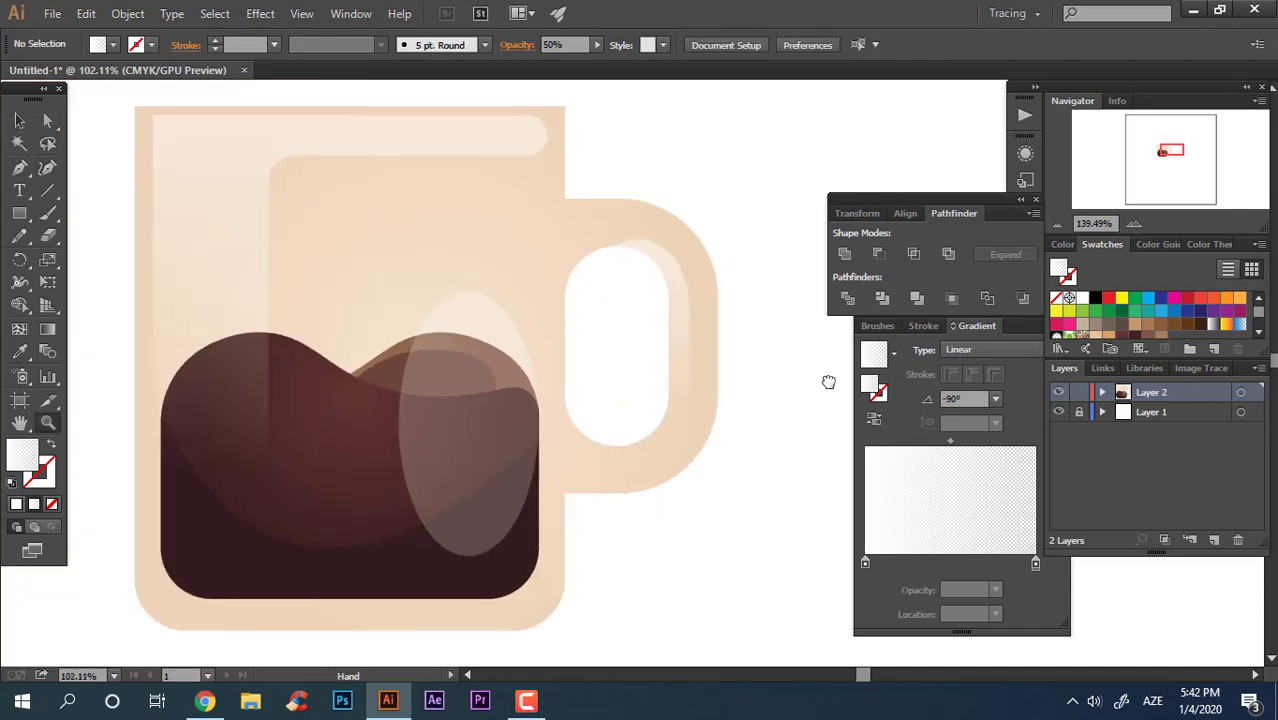
scroll(462, 270, "down", 1)
mouse_move(462, 270)
left_mouse_down()
mouse_move(653, 528)
mouse_move(476, 371)
mouse_move(709, 447)
left_mouse_up()
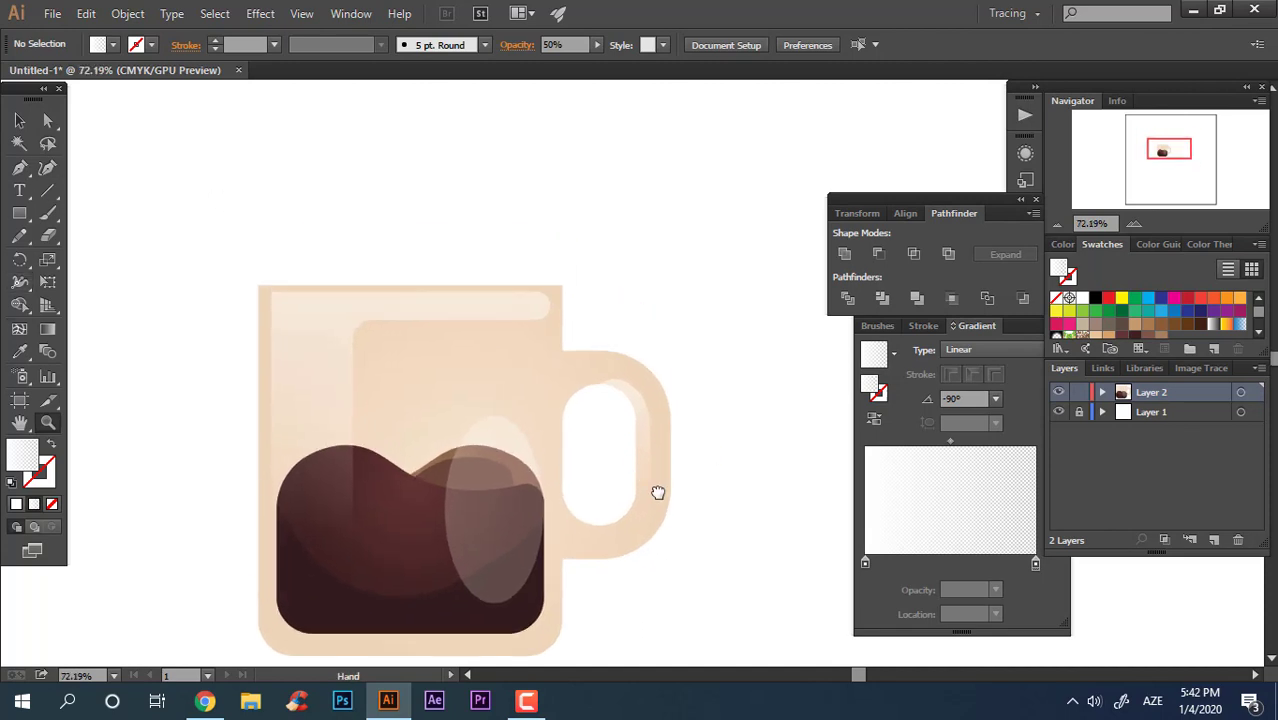
Step: Draw a steam wisp rising from the mug rim and smooth it into an S curve
left_click(19, 167)
mouse_move(369, 126)
left_mouse_down()
mouse_move(371, 262)
mouse_move(420, 314)
left_mouse_up()
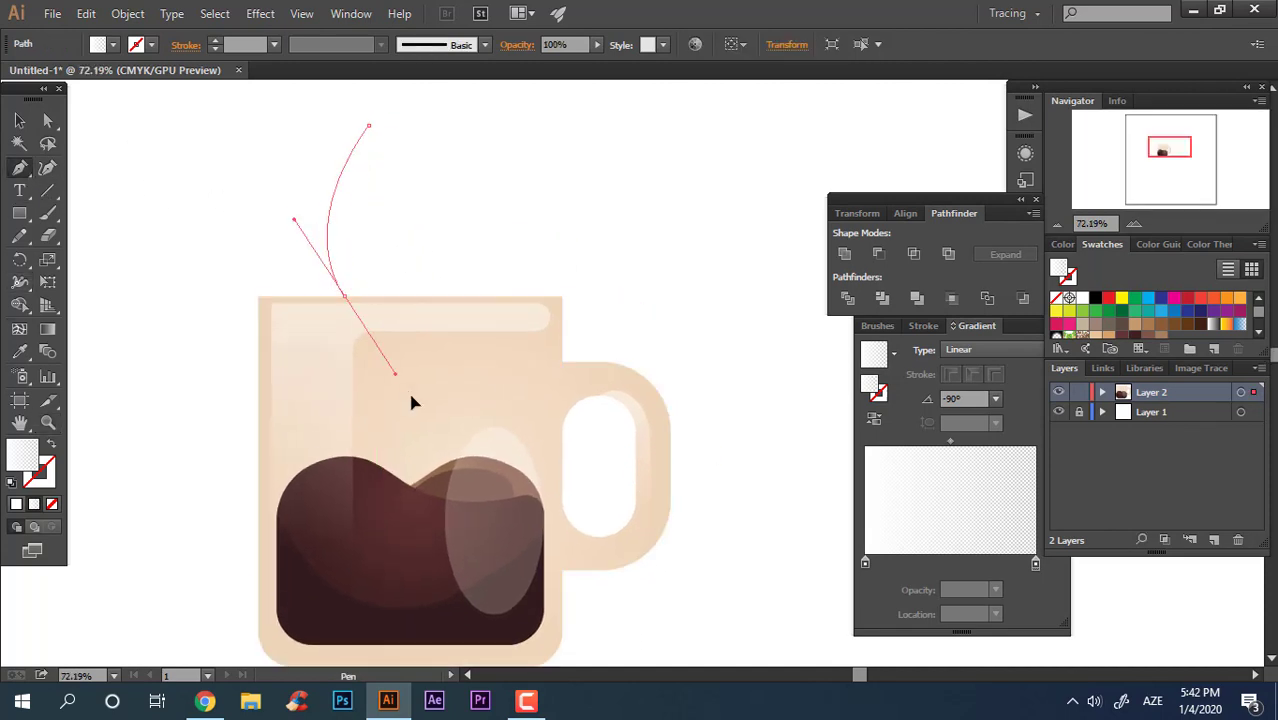
left_click(344, 296, "alt")
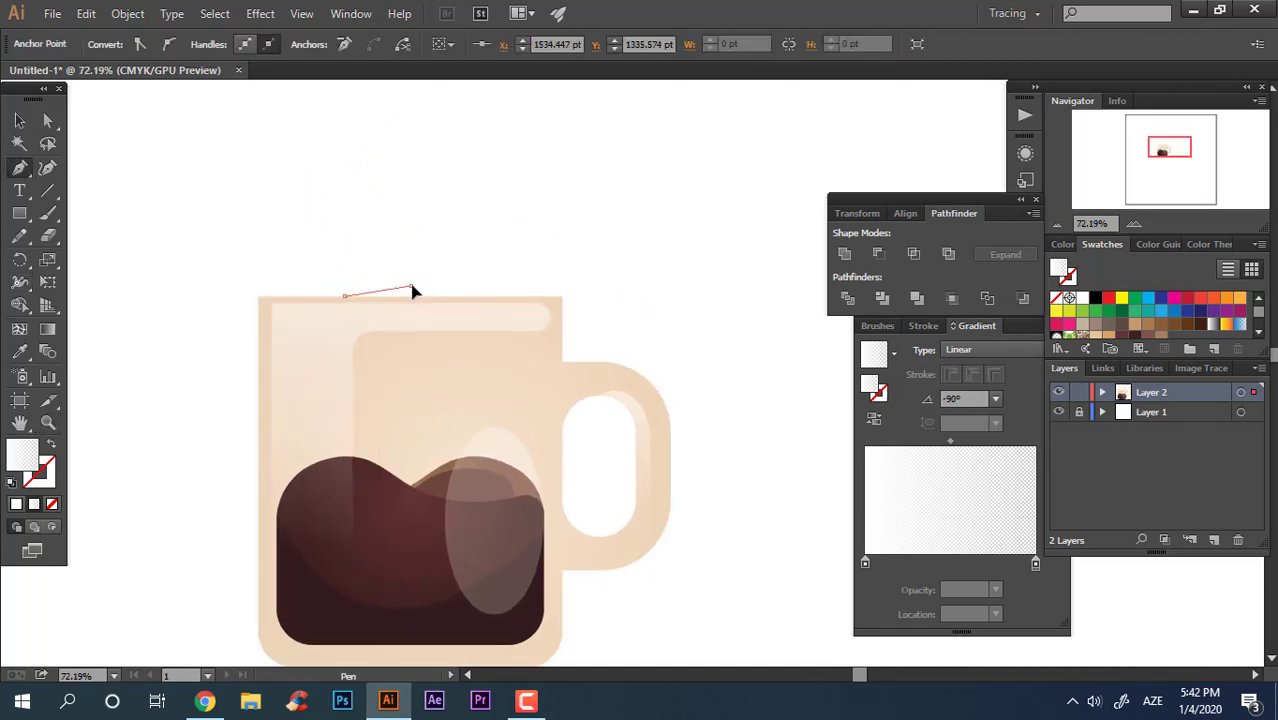
left_click(409, 295)
left_click_drag(362, 203, 470, 122)
mouse_move(378, 132)
left_mouse_down()
mouse_move(410, 234)
mouse_move(292, 296)
left_mouse_up()
left_click(379, 136)
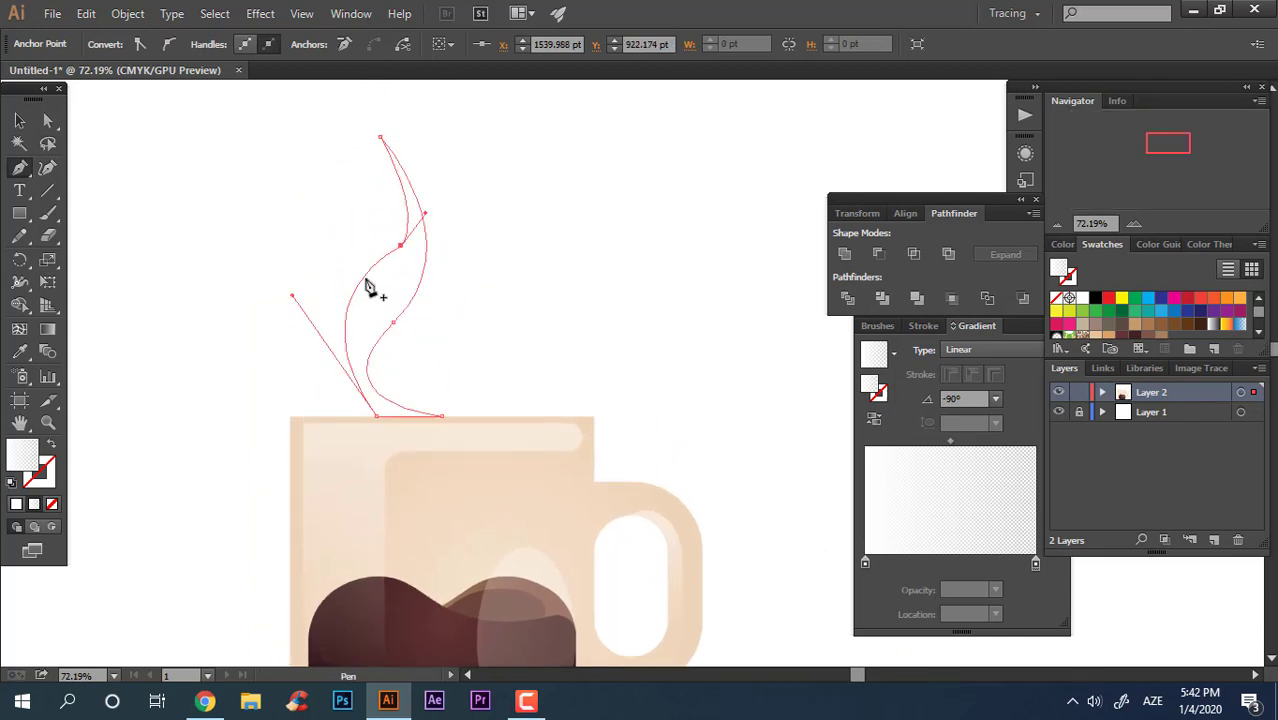
left_click(47, 167)
left_click_drag(362, 379, 401, 363)
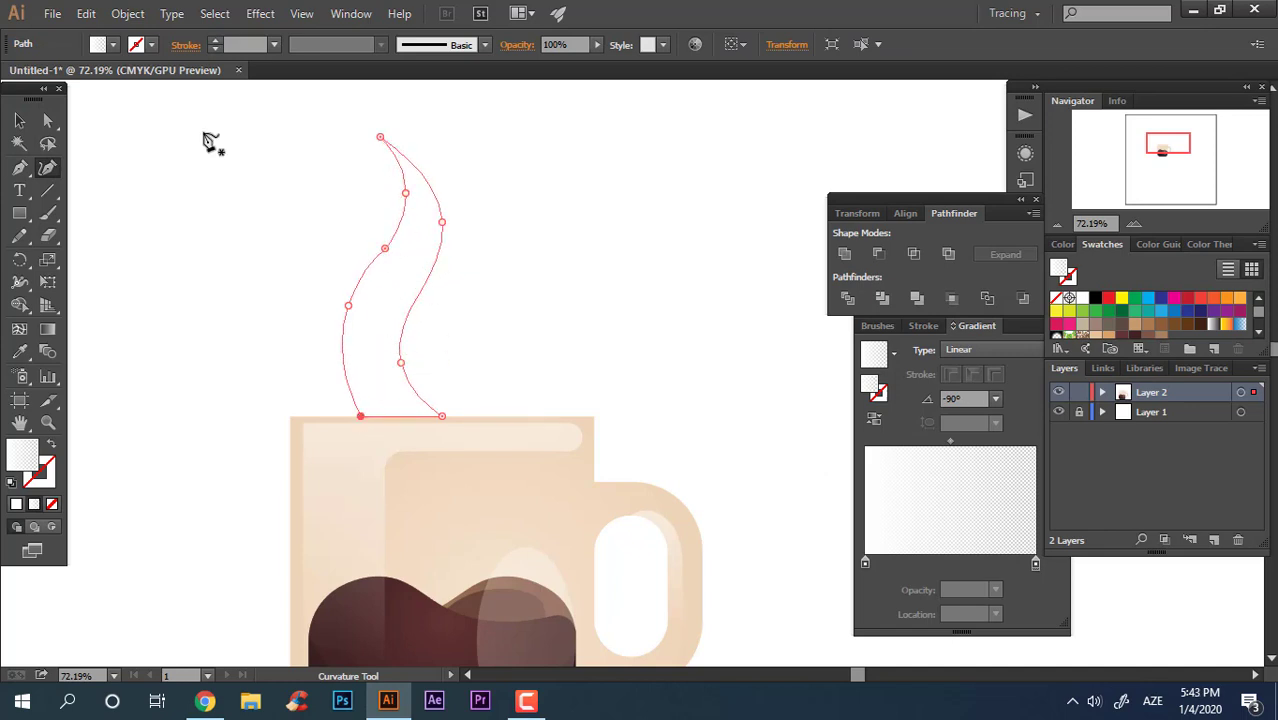
key("v")
left_click_drag(392, 343, 408, 328)
Step: Give the wisp the mug's peach fill as a linear gradient running bottom to top
key("i")
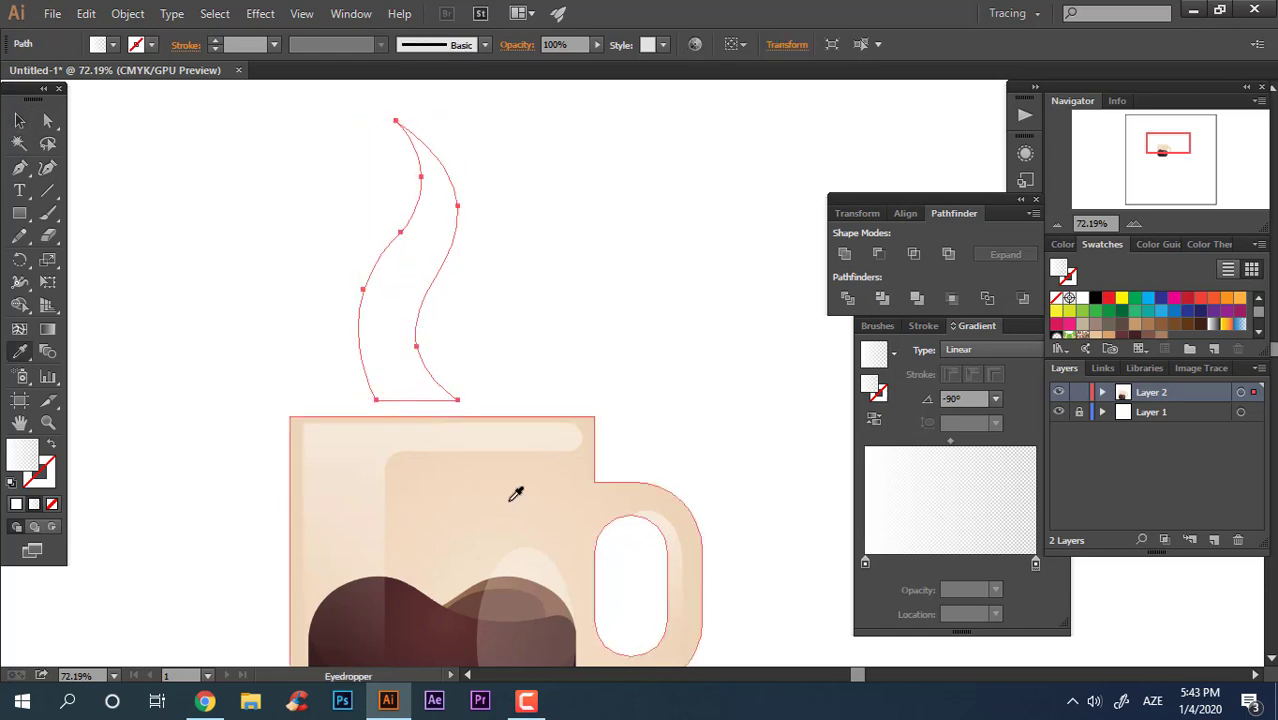
left_click(515, 493)
key("v")
key("g")
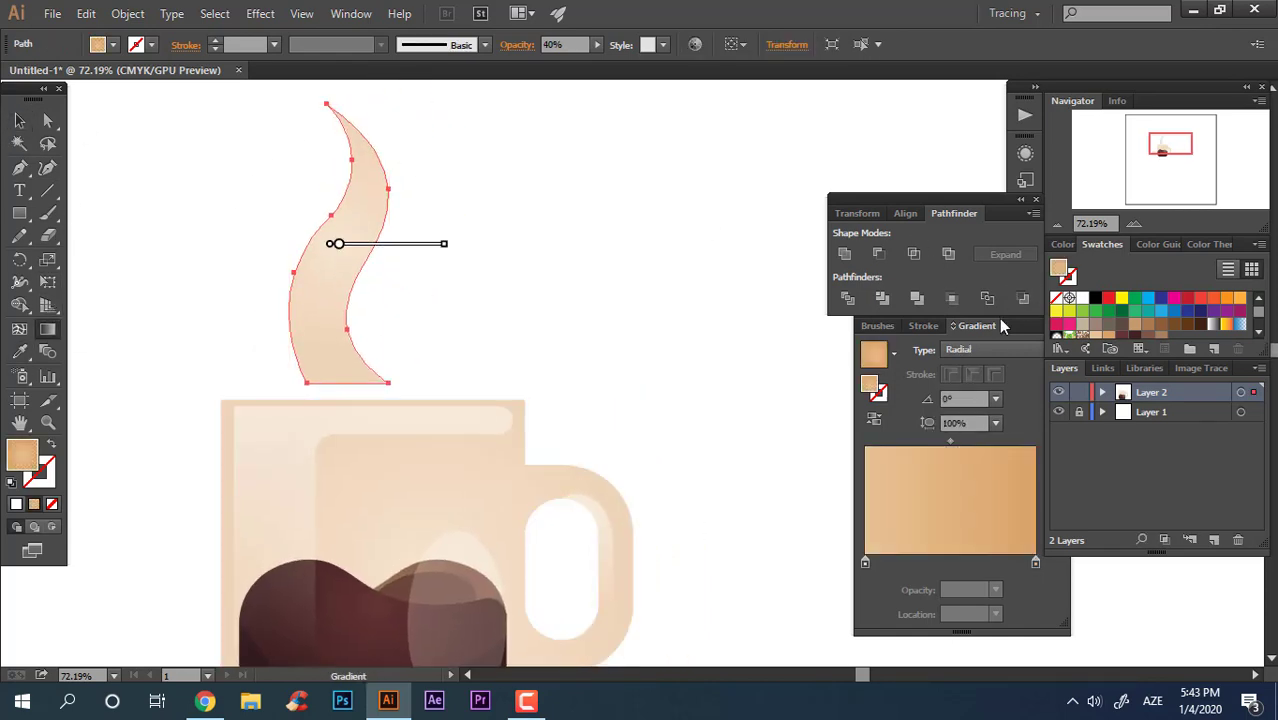
left_click(993, 349)
left_click(985, 365)
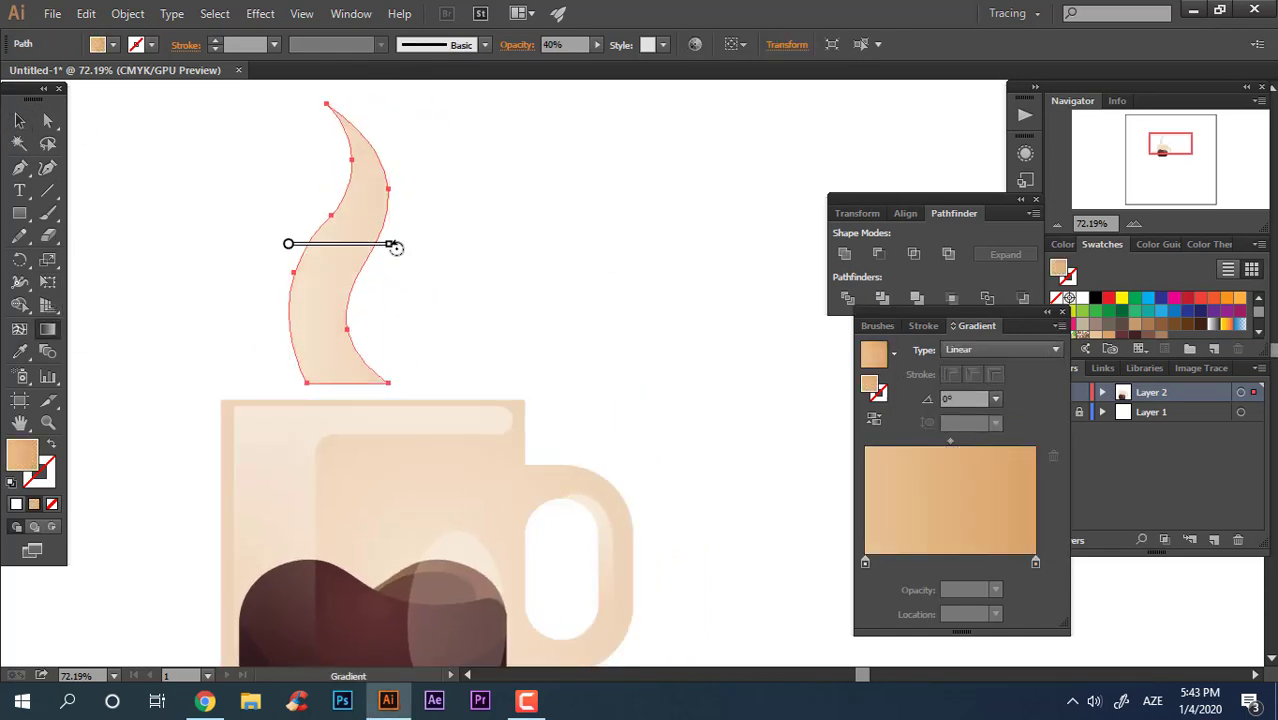
mouse_move(339, 242)
left_mouse_down()
mouse_move(339, 343)
mouse_move(401, 227)
left_mouse_up()
scroll(401, 227, "up", 3)
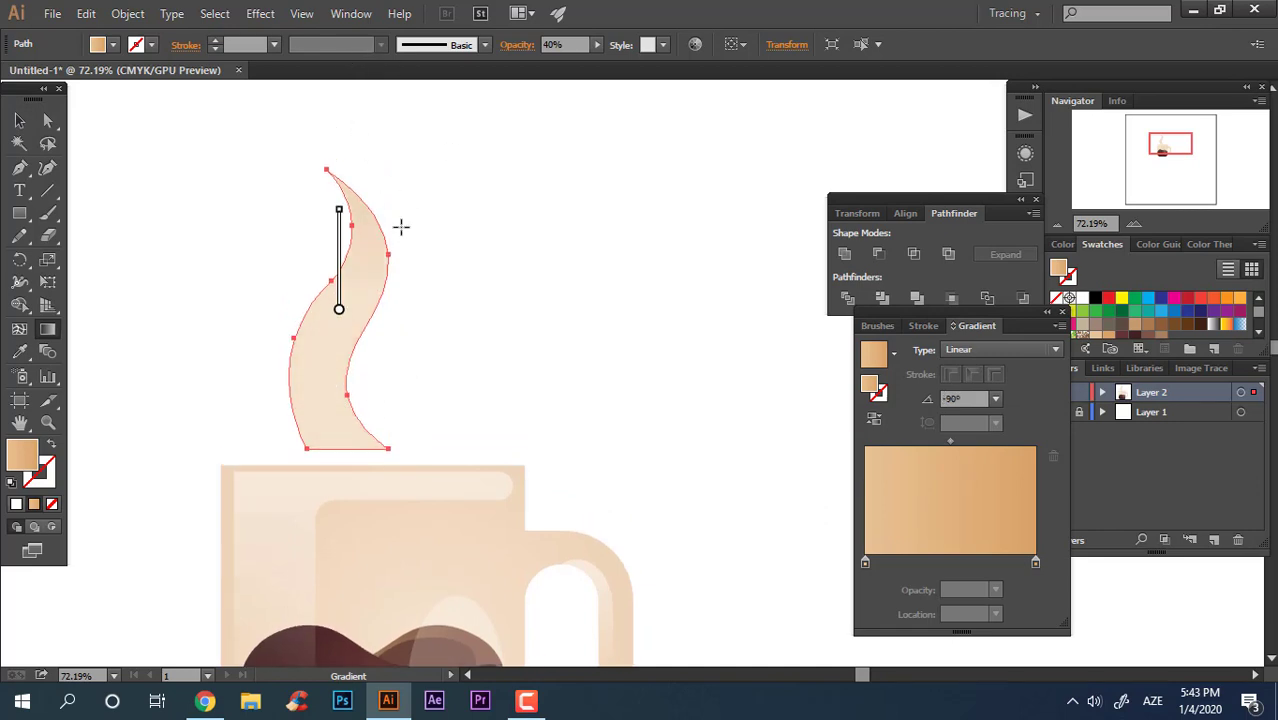
left_click_drag(341, 460, 344, 362)
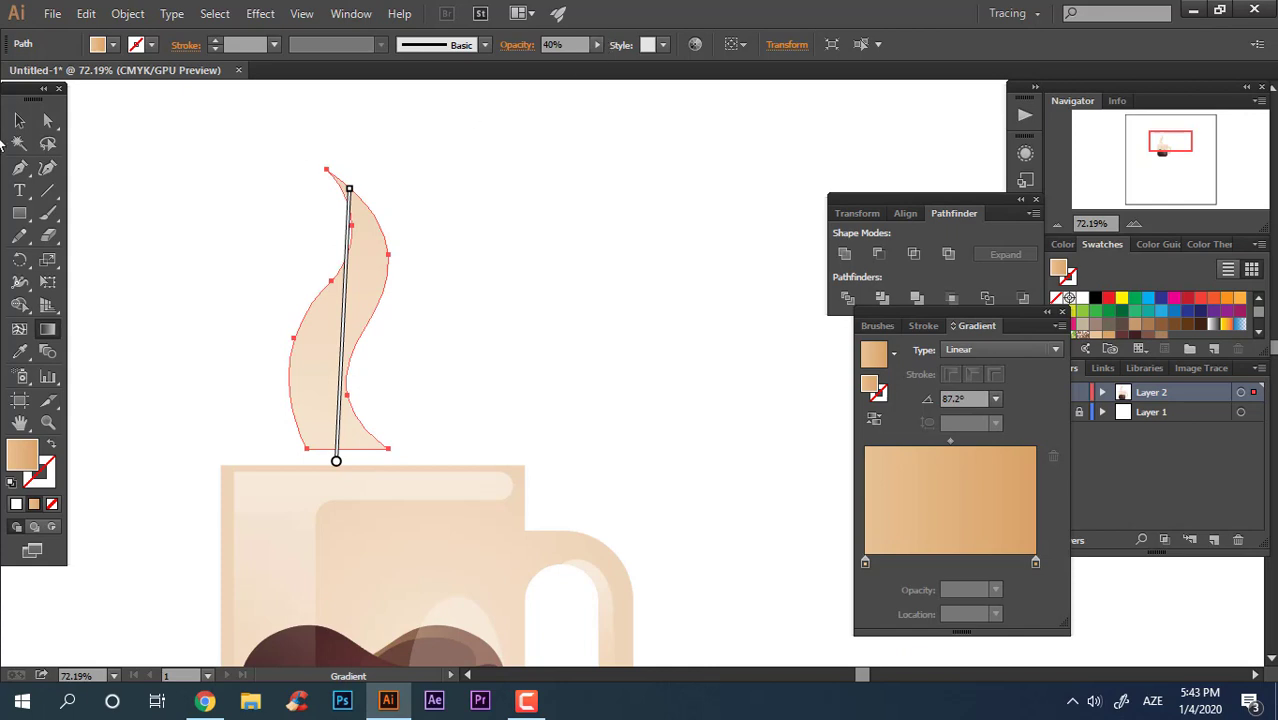
left_click(19, 120)
Step: Alt-drag a copy of the steam wisp, scale it smaller and place it beside the original
scroll(565, 399, "down", 3)
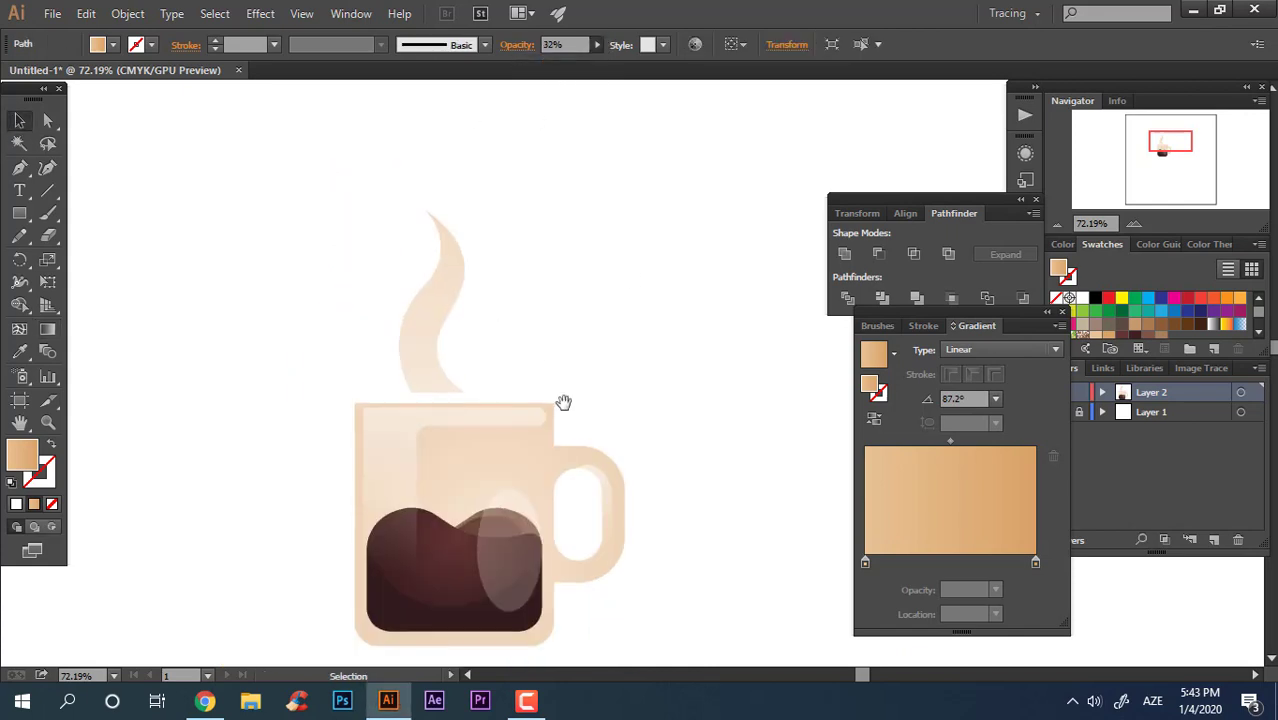
left_click(496, 268)
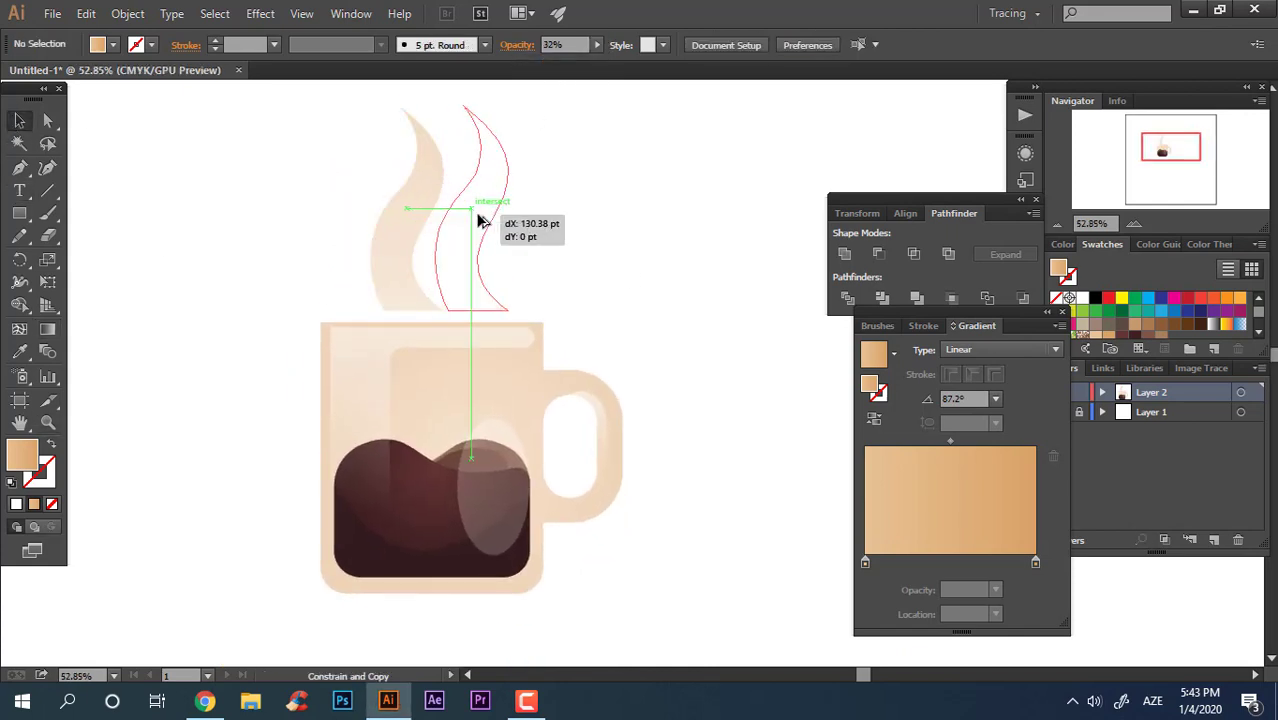
left_click_drag(418, 222, 482, 222)
left_click_drag(513, 106, 489, 163)
left_click_drag(462, 236, 456, 262)
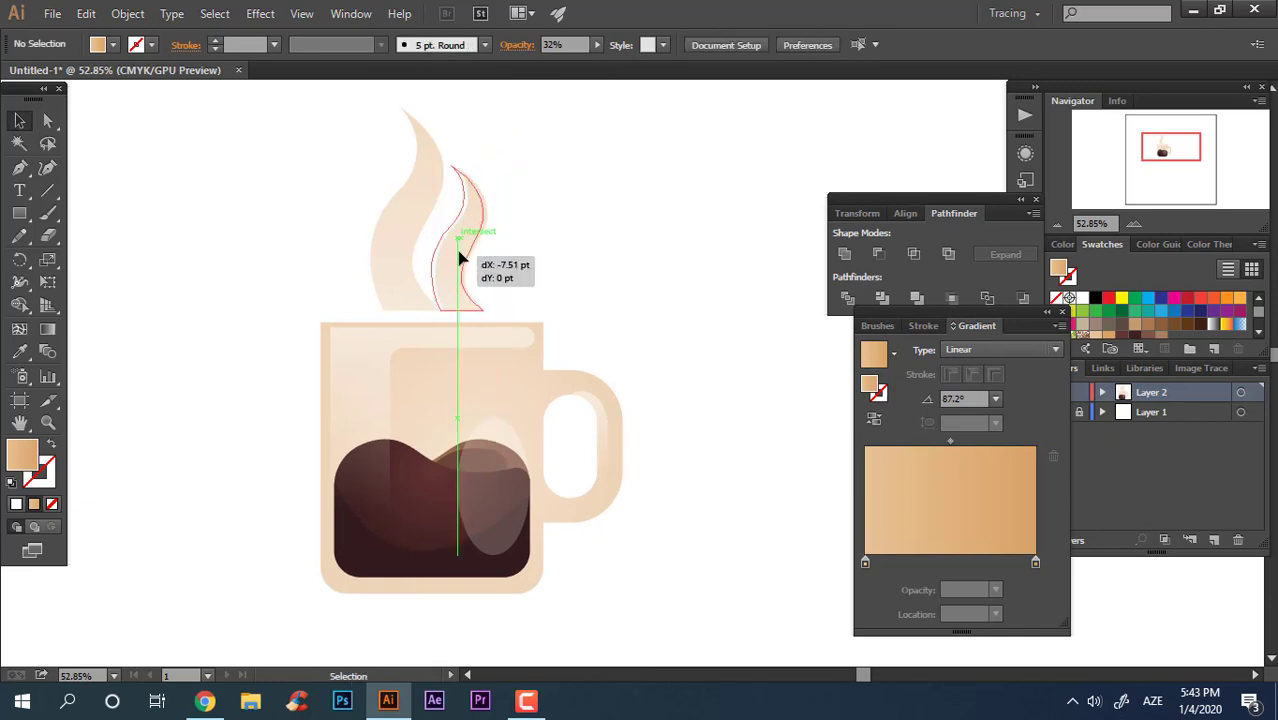
left_click(676, 337)
key("z")
mouse_move(633, 320)
left_mouse_down()
mouse_move(437, 344)
mouse_move(470, 344)
left_mouse_up()
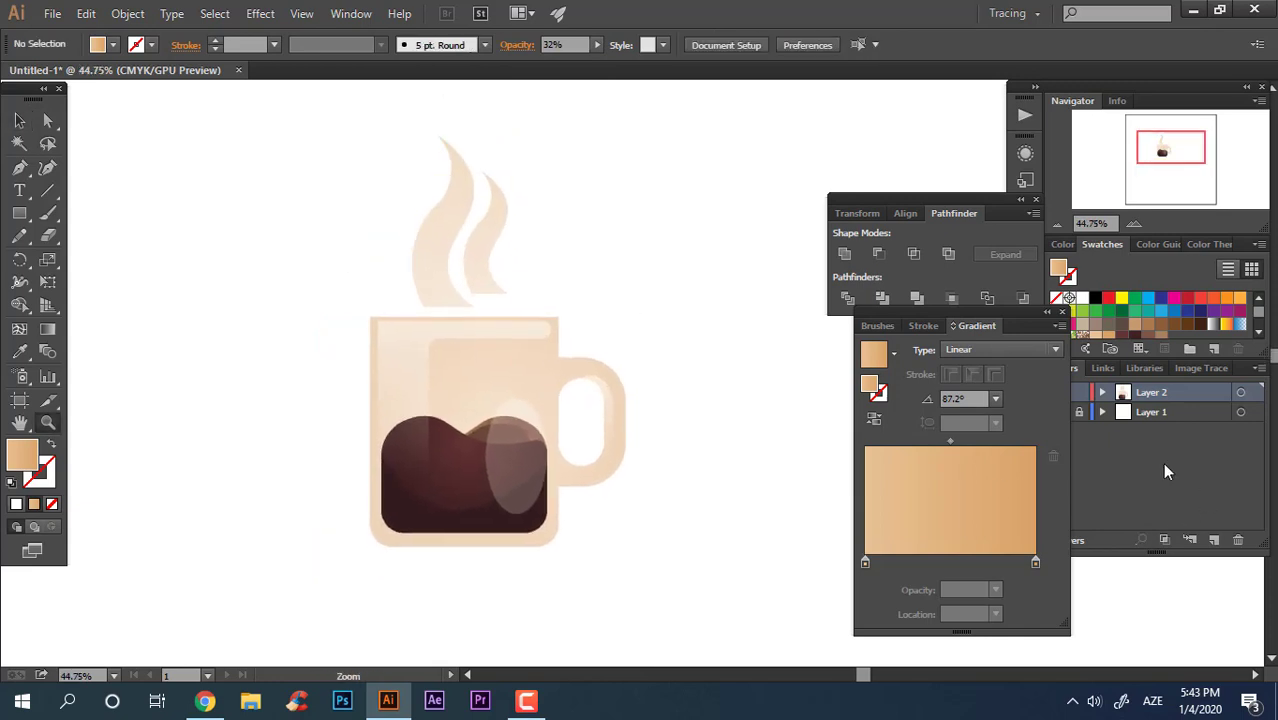
left_click(1149, 414)
Step: Change the background rectangle's fill from white to dark reddish-brown #493535 in the Color Picker
key("v")
double_click(24, 455)
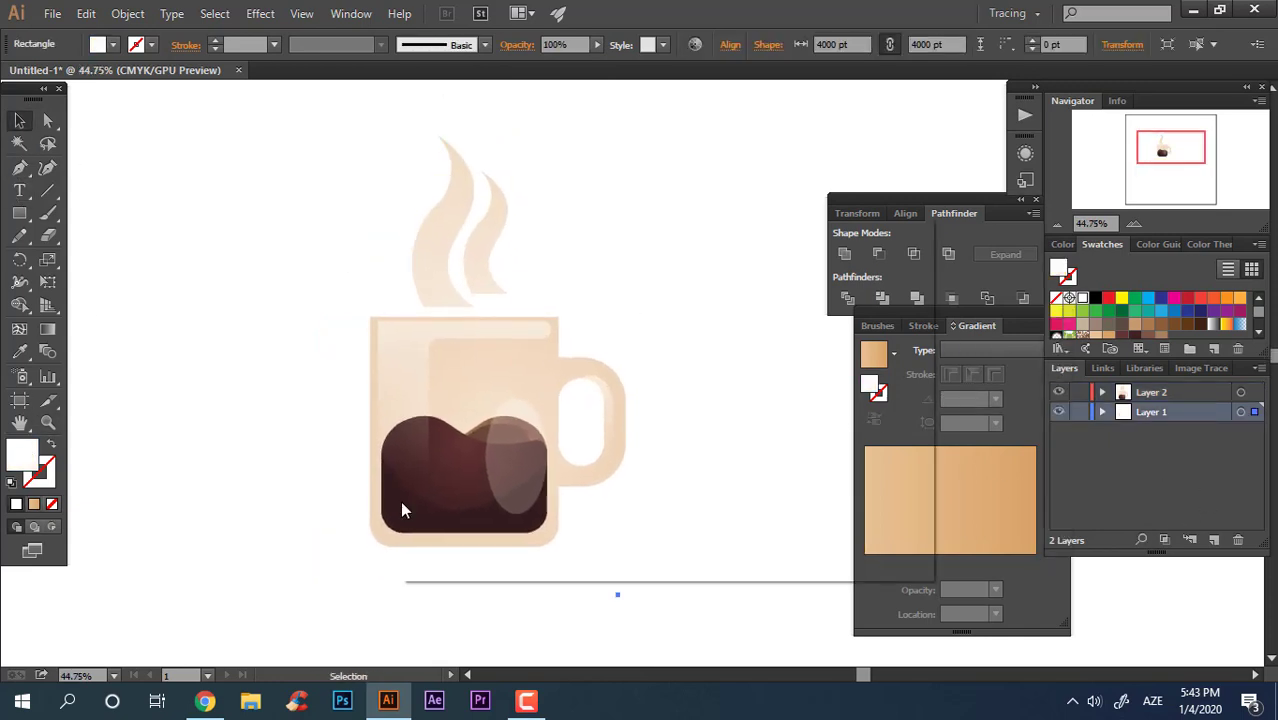
type("333333")
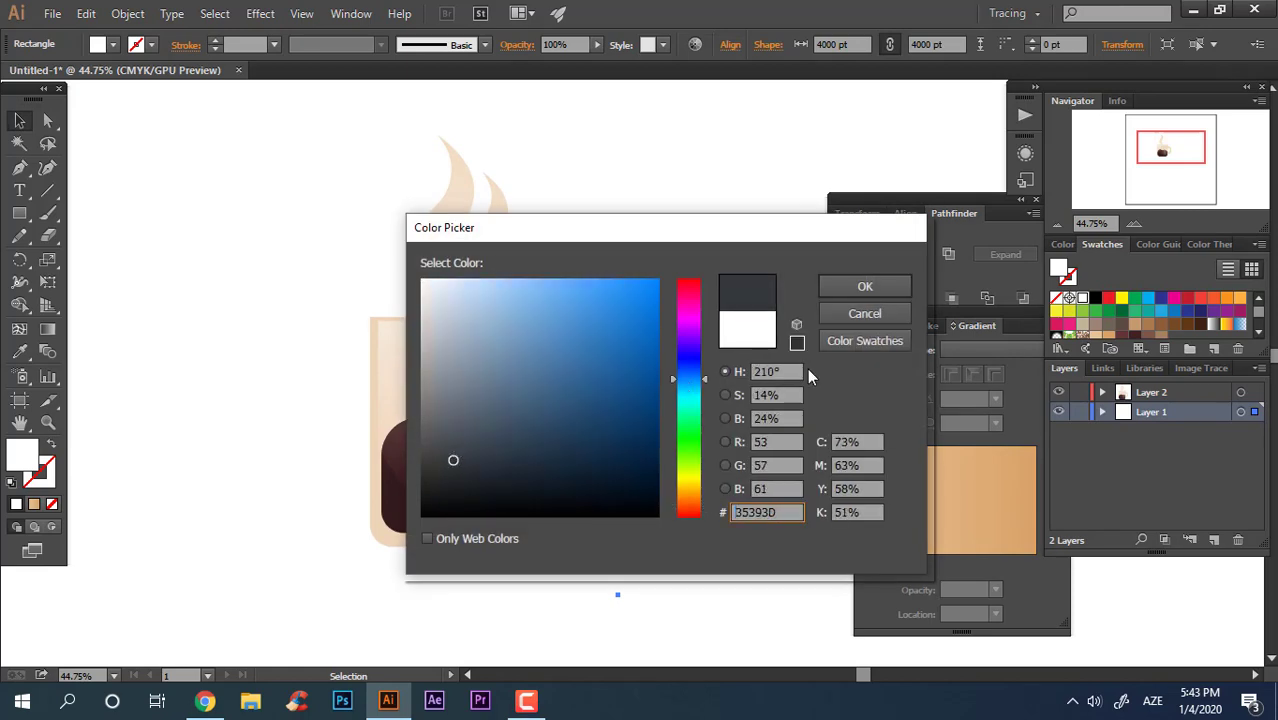
left_click(865, 286)
key("z")
left_click(640, 538)
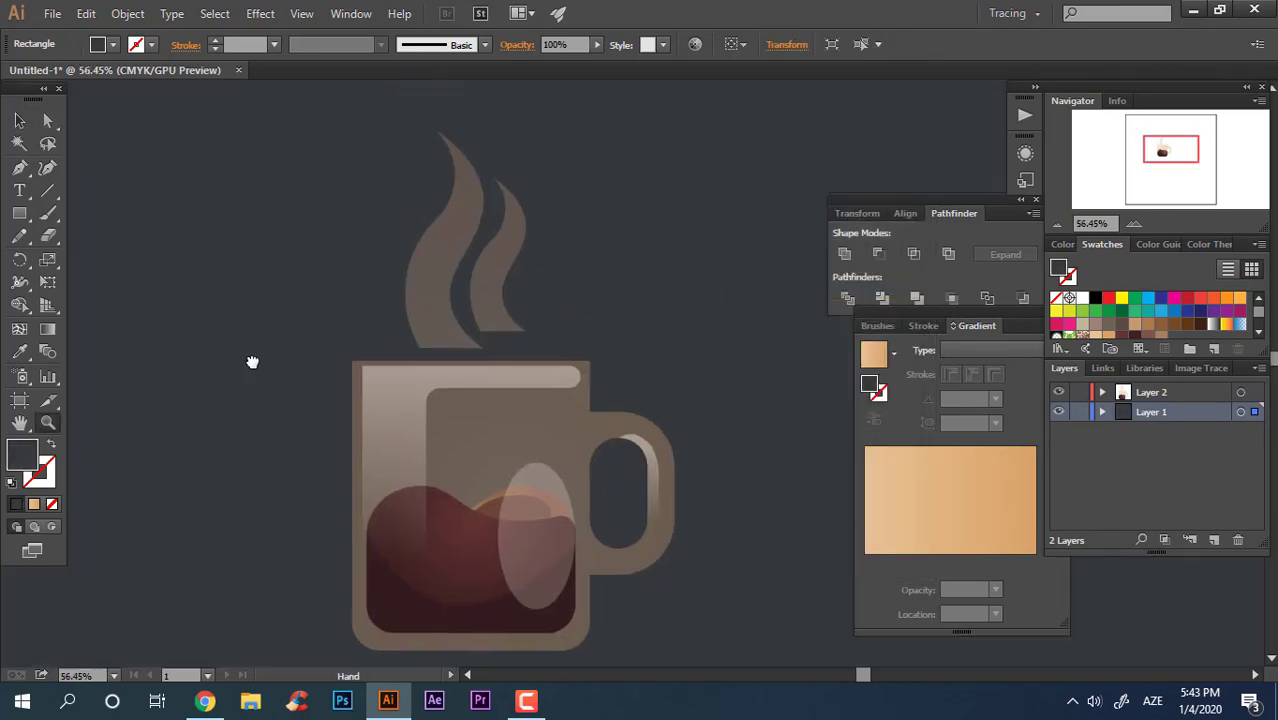
key("v")
mouse_move(522, 447)
left_mouse_down()
mouse_move(556, 336)
mouse_move(513, 373)
mouse_move(489, 442)
left_mouse_up()
left_click(690, 514)
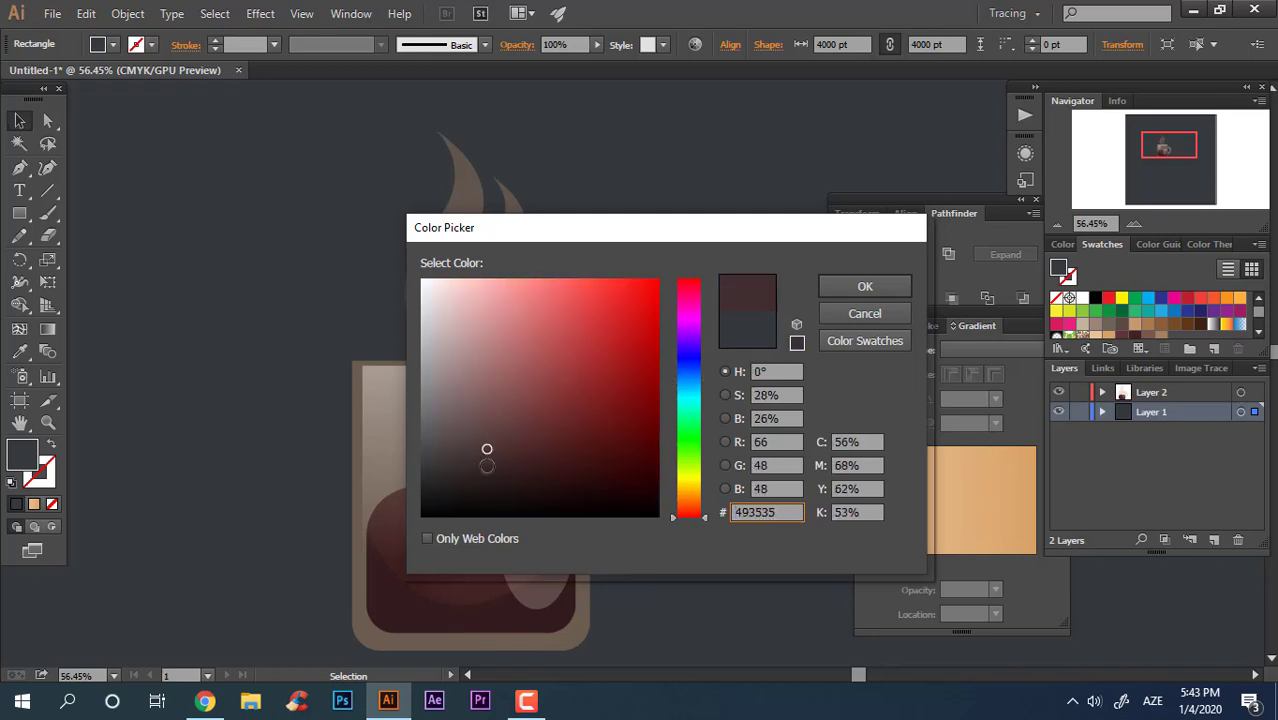
left_click(905, 288)
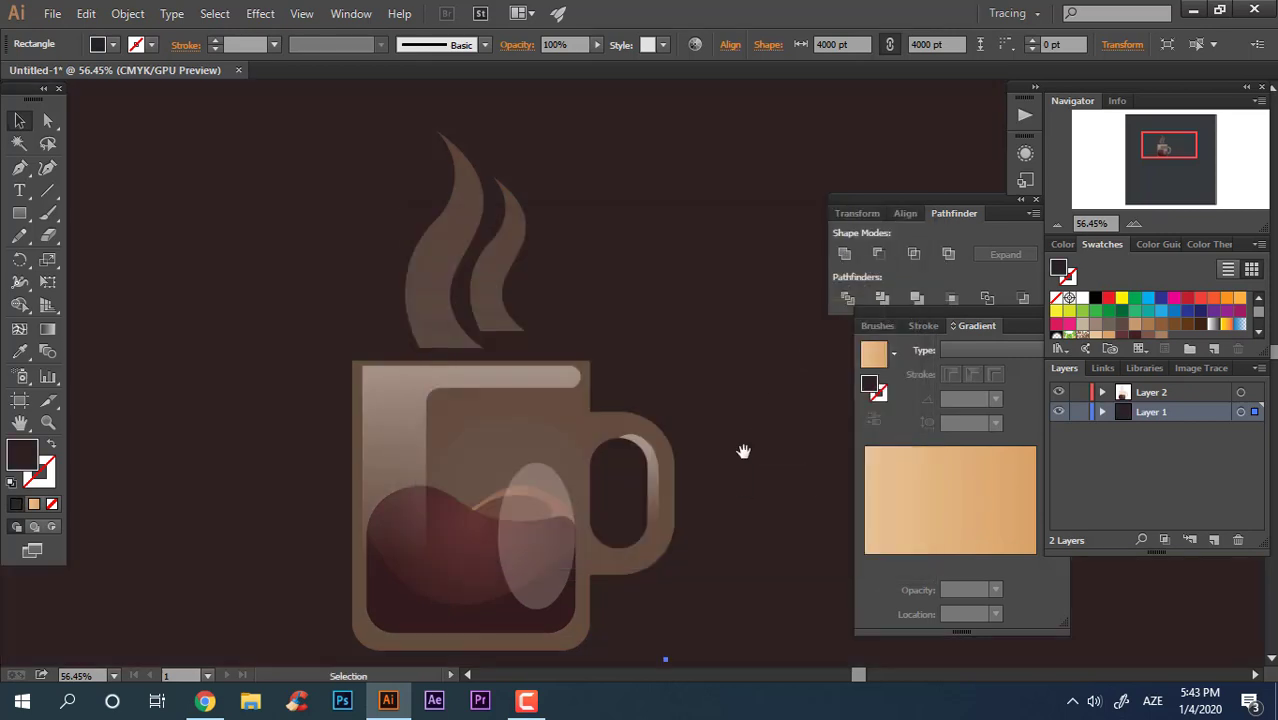
mouse_move(752, 512)
left_mouse_down()
mouse_move(709, 347)
mouse_move(709, 359)
left_mouse_up()
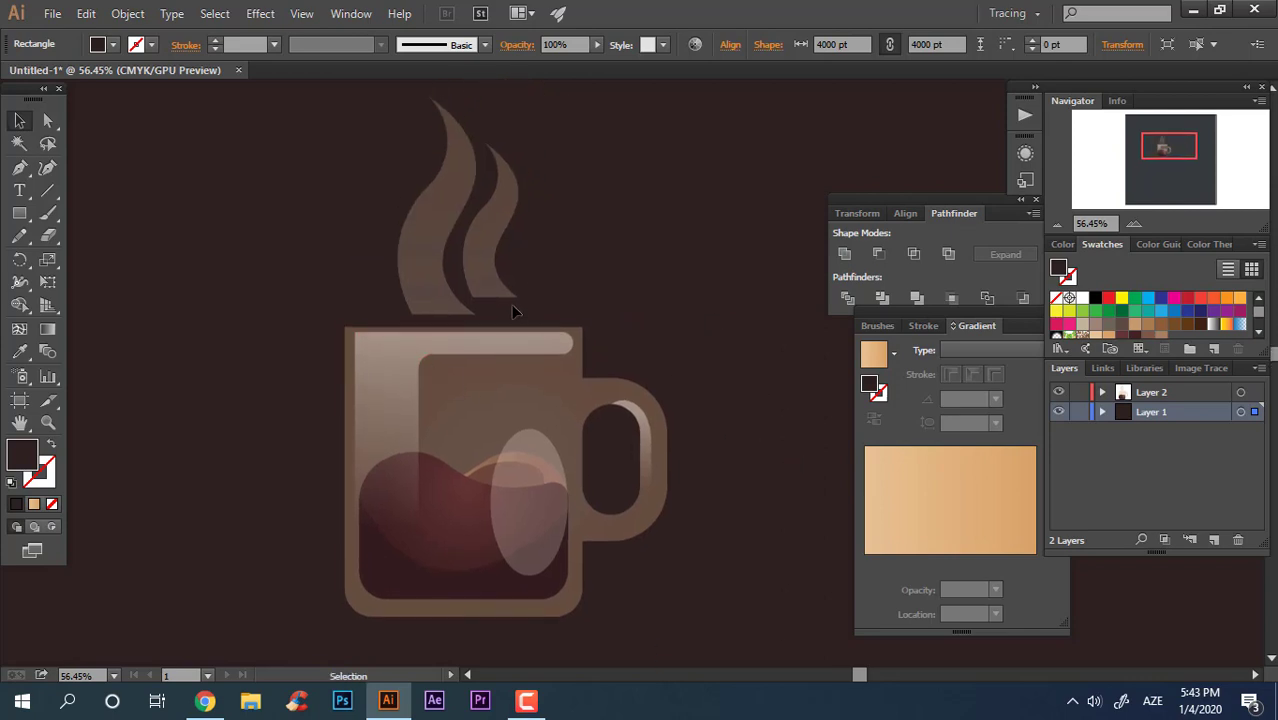
Step: Raise an anchor on the smaller right steam wisp with the Curvature tool to reshape it
left_click(490, 212)
key("a")
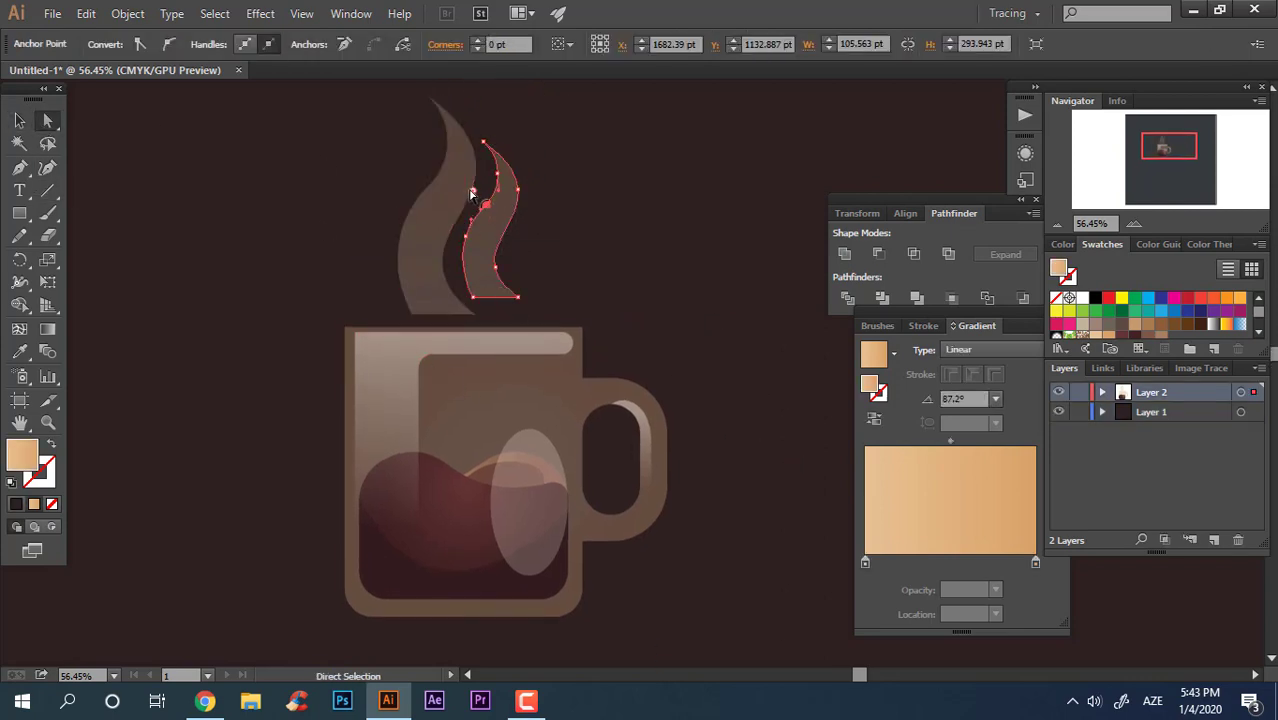
left_click(436, 180)
left_click(418, 171)
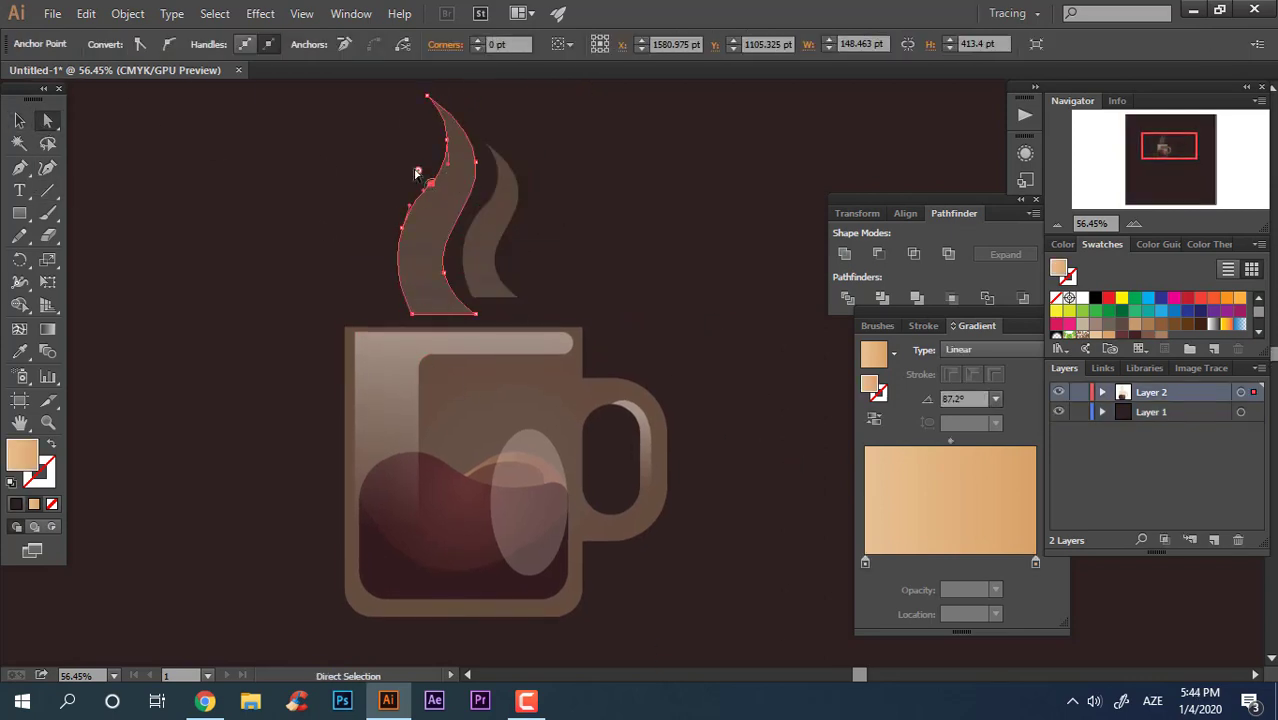
left_click(495, 283)
left_click(495, 283)
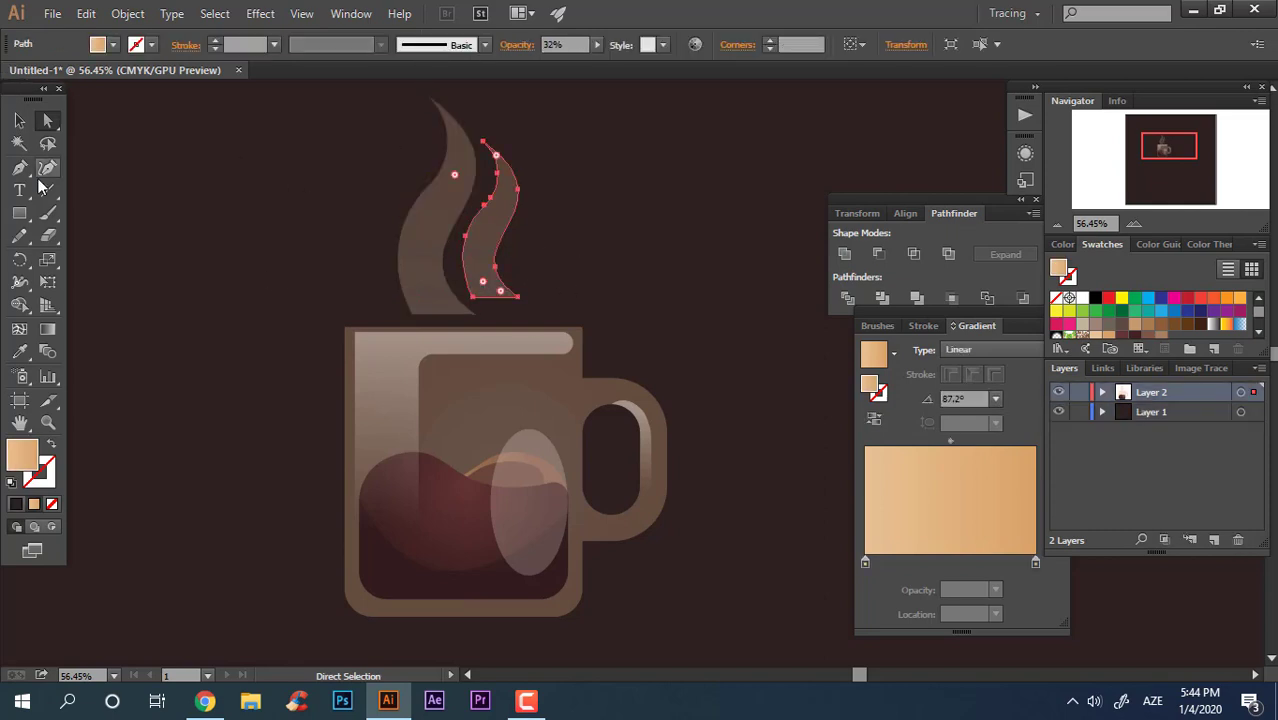
key("shift+grave")
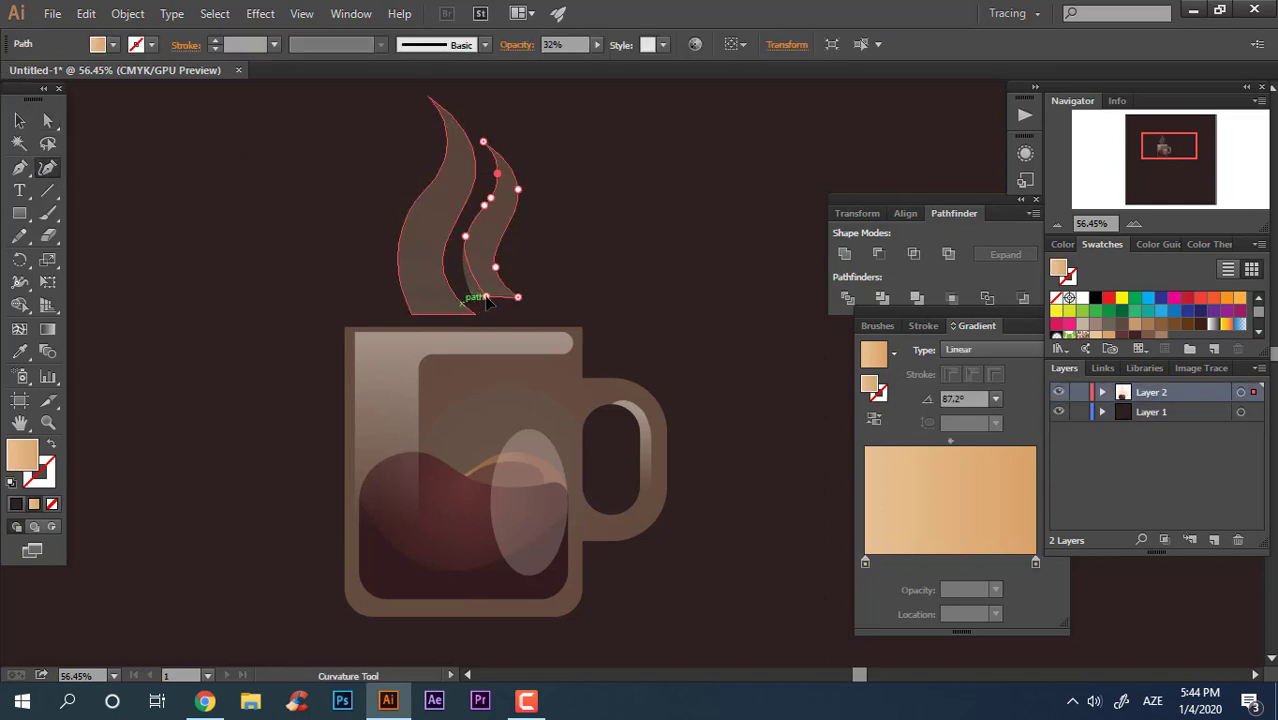
left_click(468, 238)
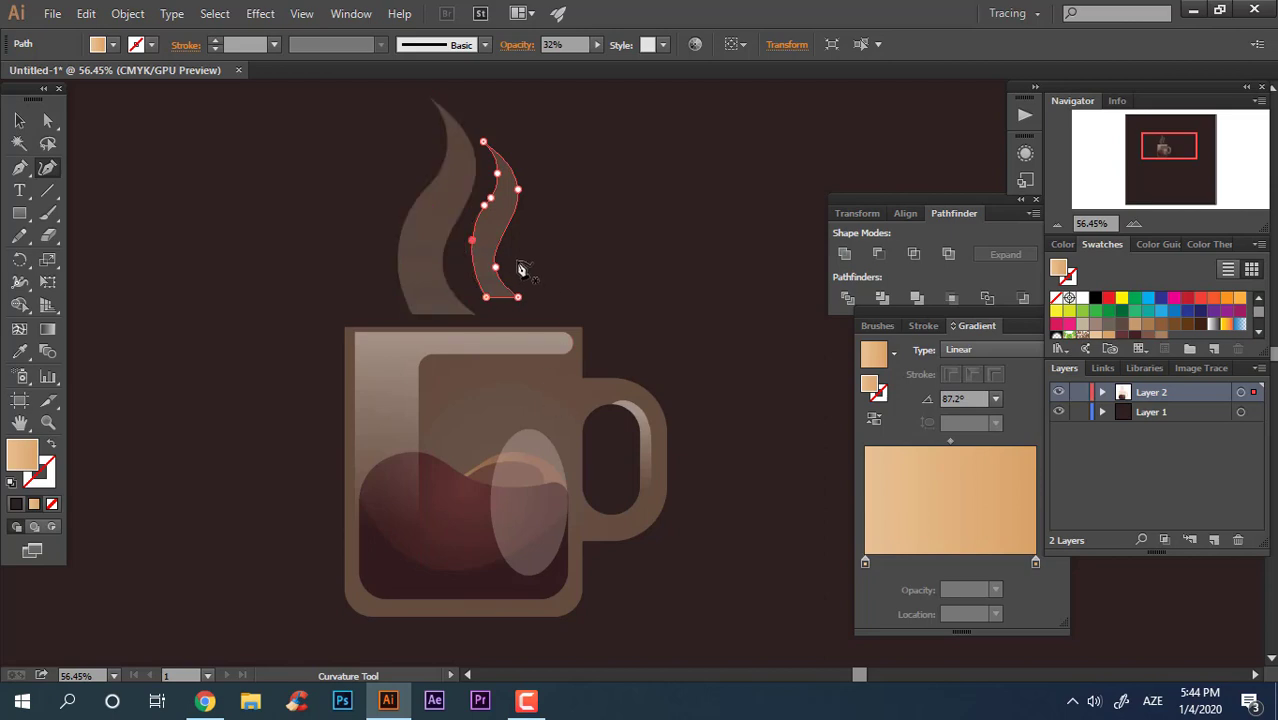
left_click_drag(496, 263, 499, 245)
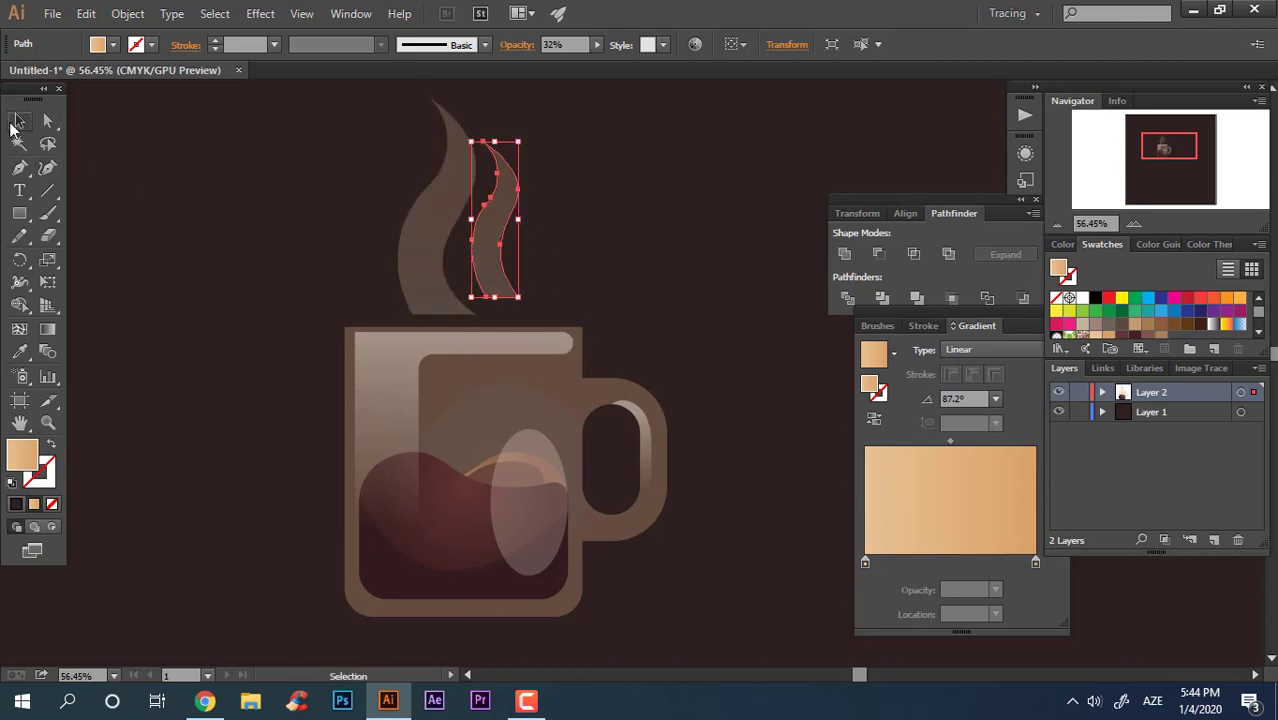
left_click(664, 365)
left_click_drag(648, 496, 644, 466)
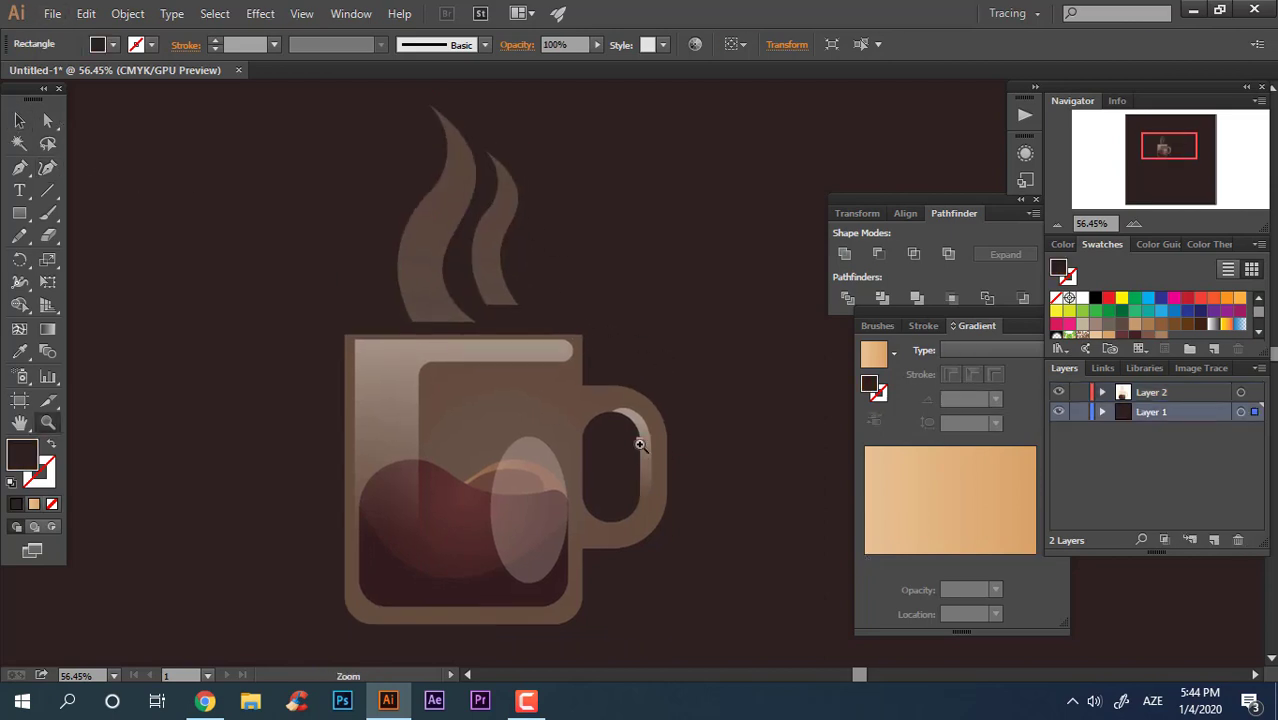
Step: Try a dark background fill, then reset the background to white
double_click(18, 462)
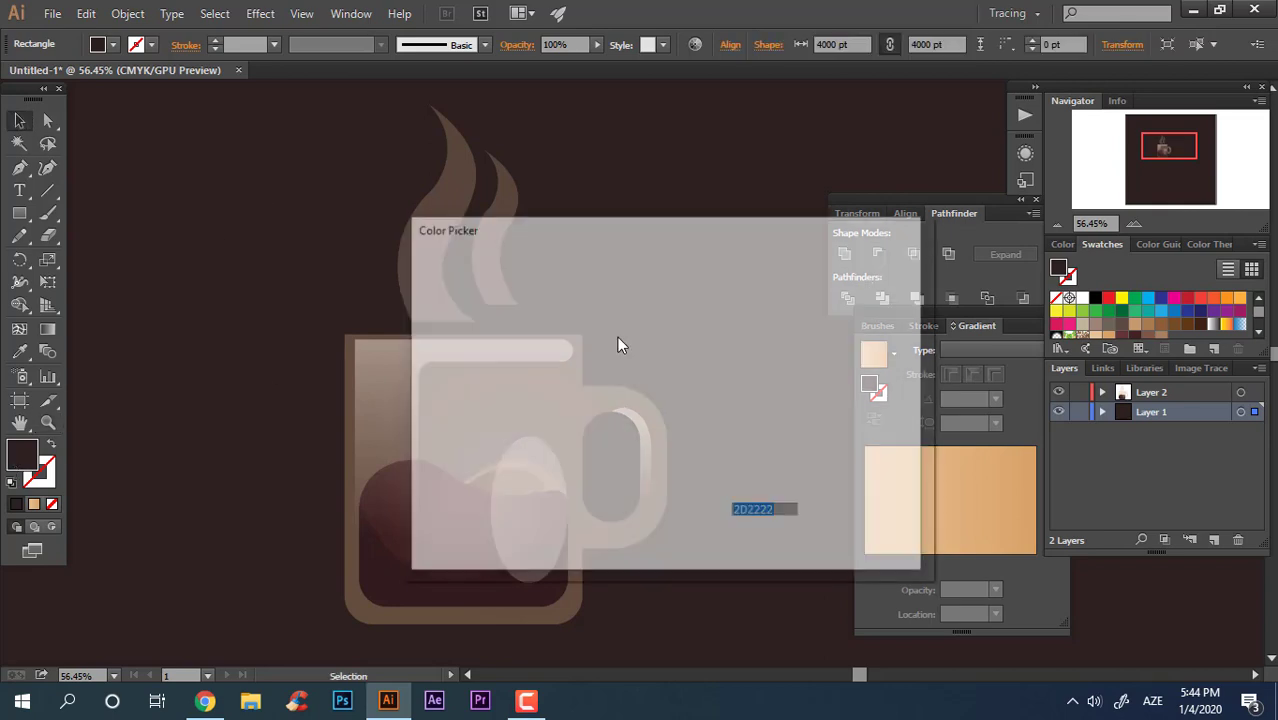
left_click_drag(385, 280, 474, 477)
left_click(893, 285)
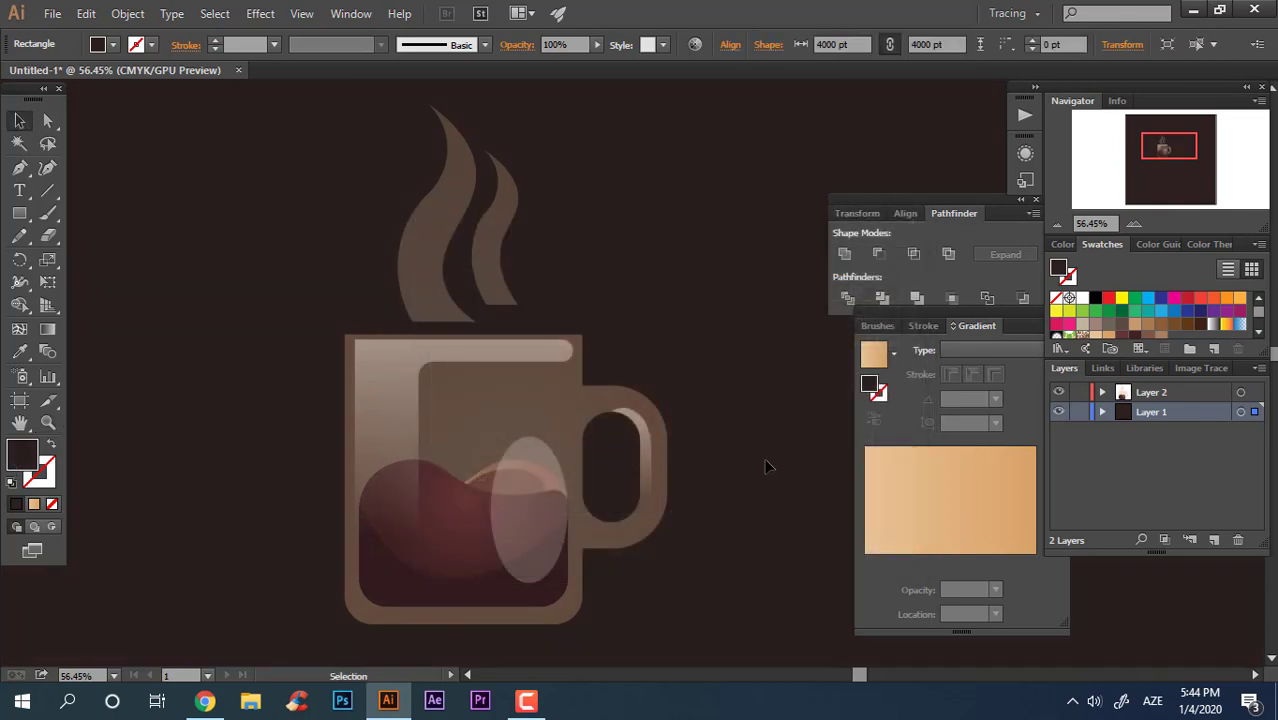
left_click(1082, 298)
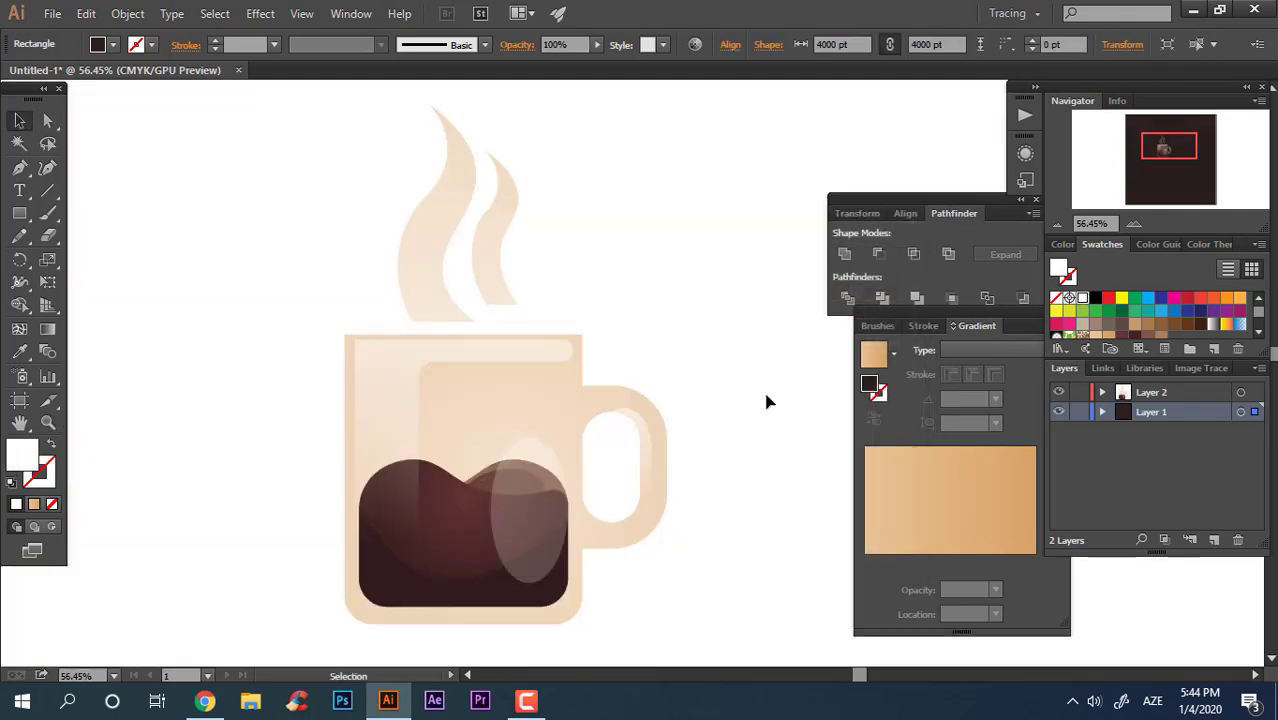
mouse_move(688, 494)
left_mouse_down()
mouse_move(716, 484)
mouse_move(688, 488)
left_mouse_up()
Step: Test a cream and then a darker beige fill on the background rectangle
double_click(18, 455)
left_click_drag(425, 285, 477, 302)
left_click(862, 286)
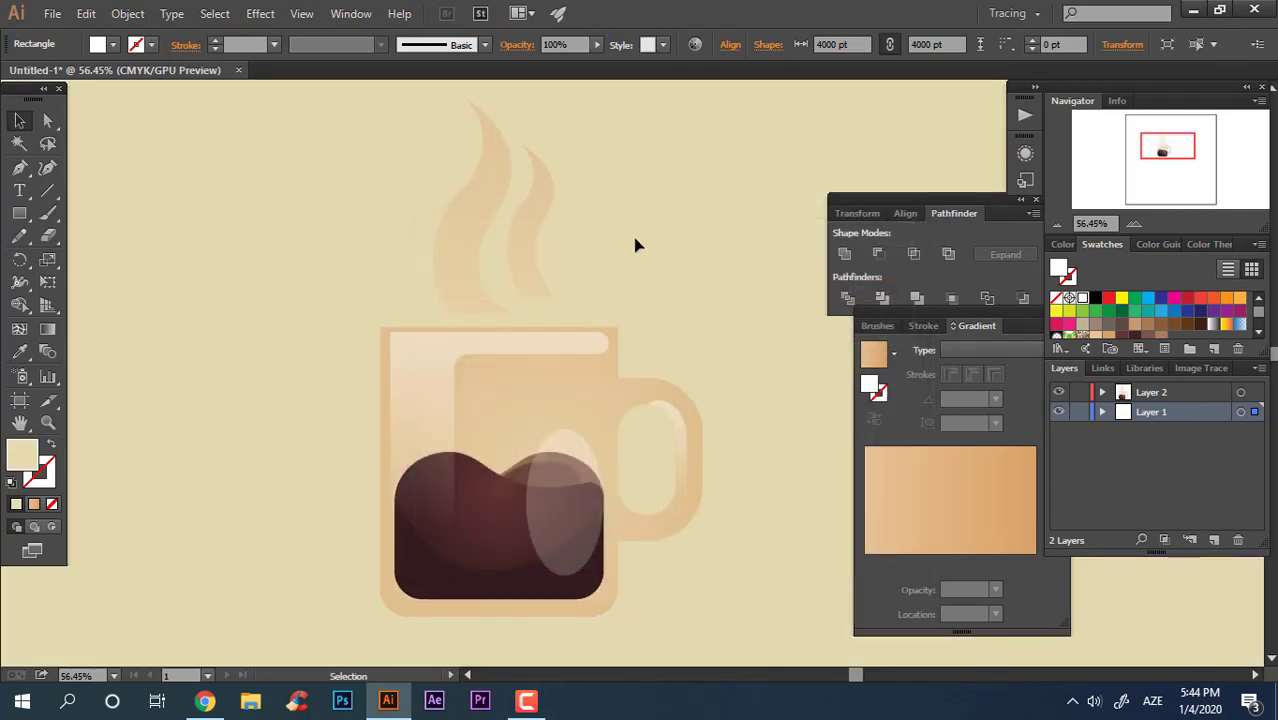
double_click(18, 455)
left_click_drag(442, 348, 484, 350)
key("Return")
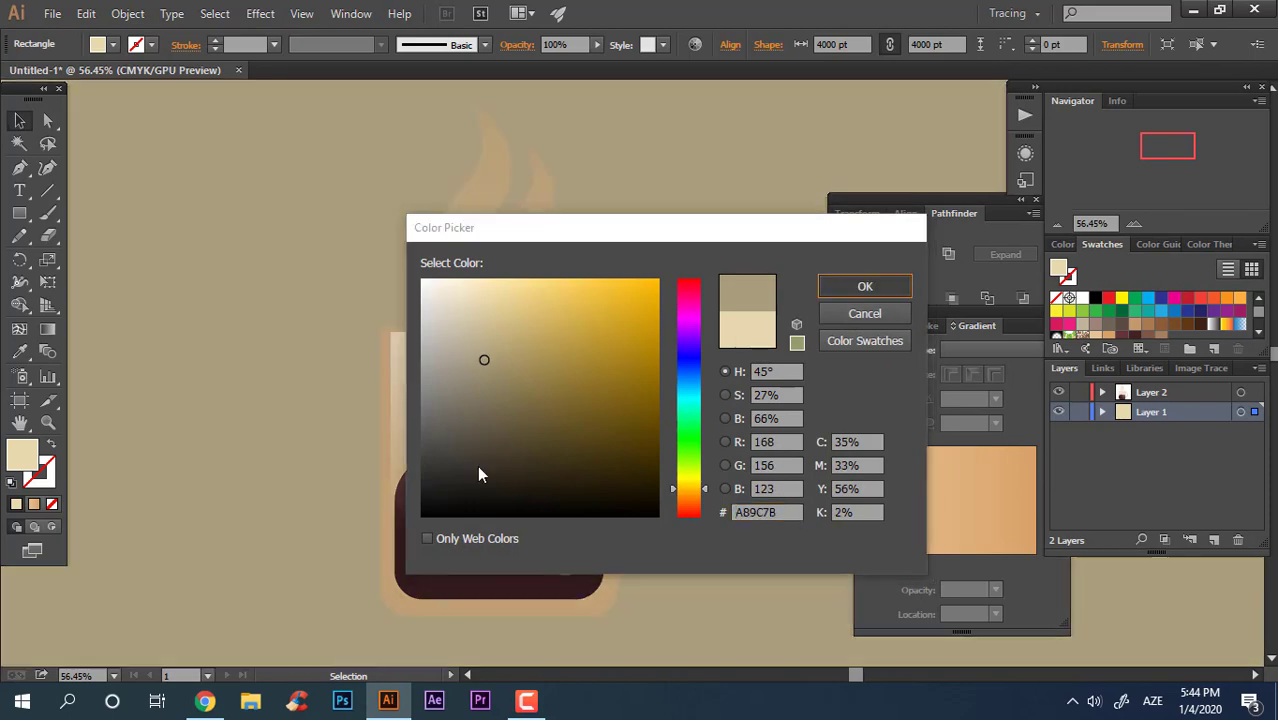
Step: Try a dark grey-brown background, then settle on near-black #1C1819
double_click(18, 455)
left_click(465, 458)
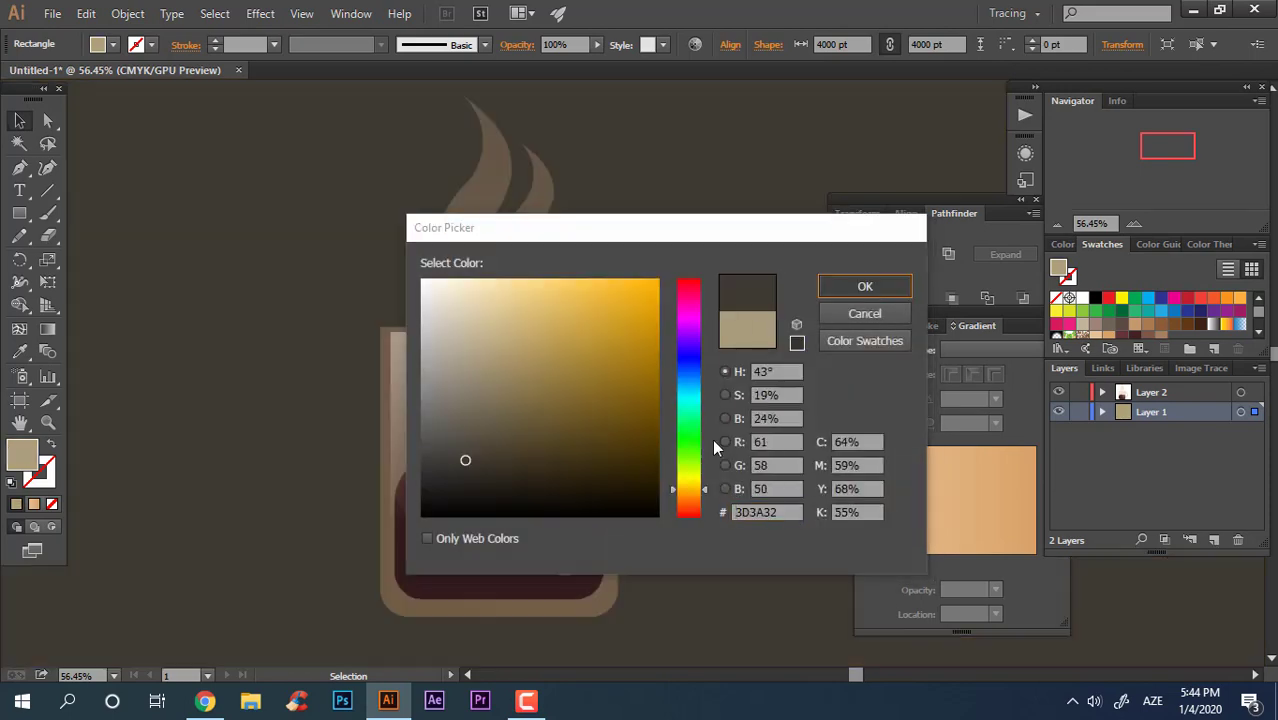
key("Return")
mouse_move(673, 273)
left_mouse_down()
mouse_move(588, 242)
mouse_move(608, 280)
left_mouse_up()
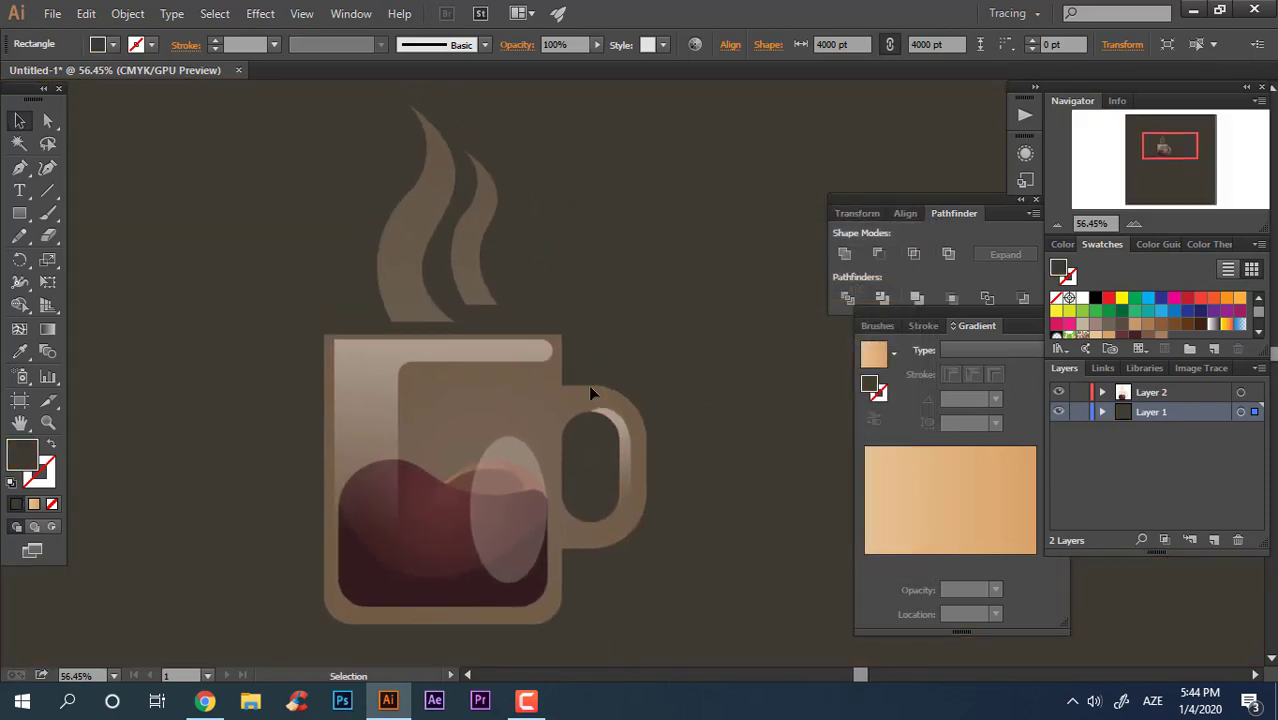
double_click(18, 455)
left_click(450, 488)
left_click(862, 283)
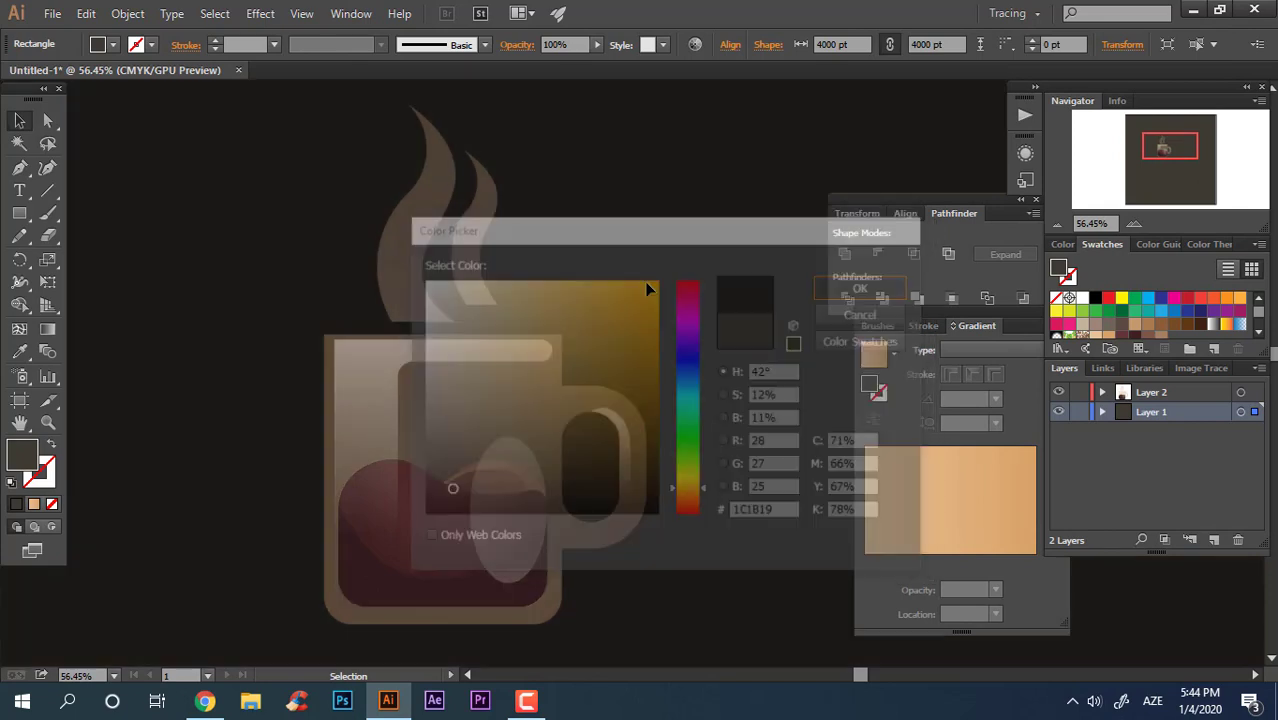
left_click_drag(716, 385, 771, 389)
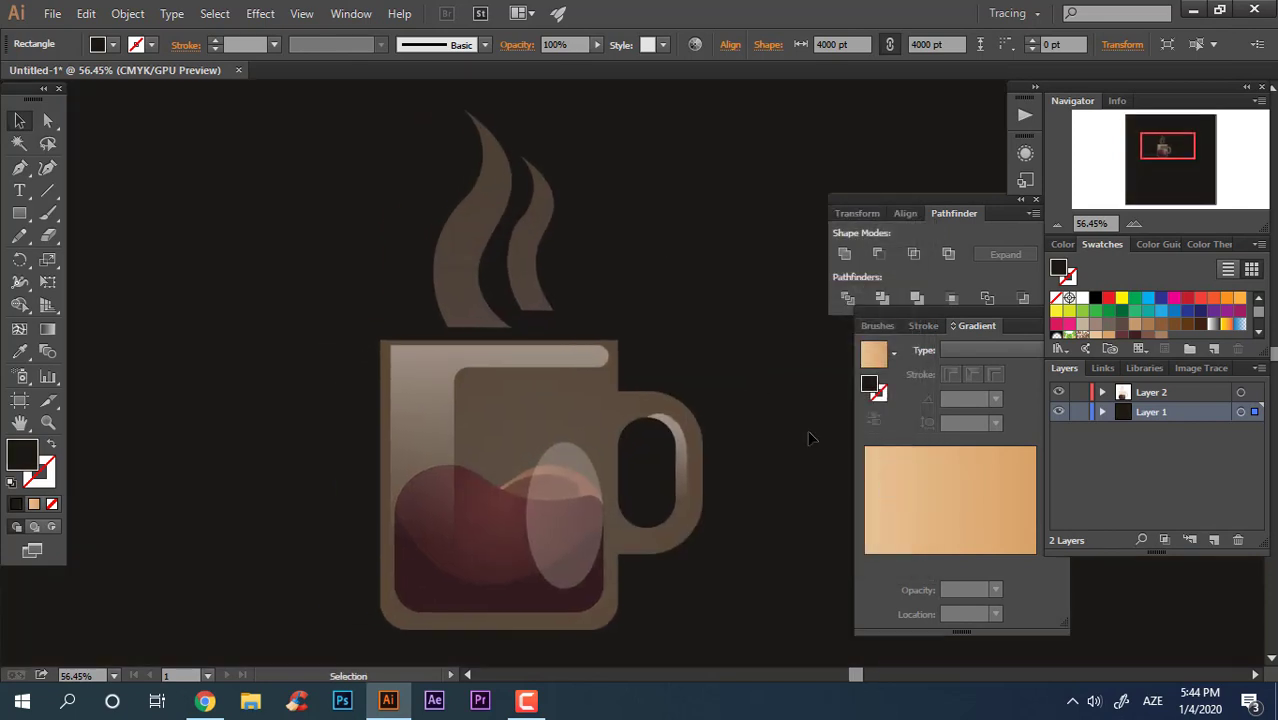